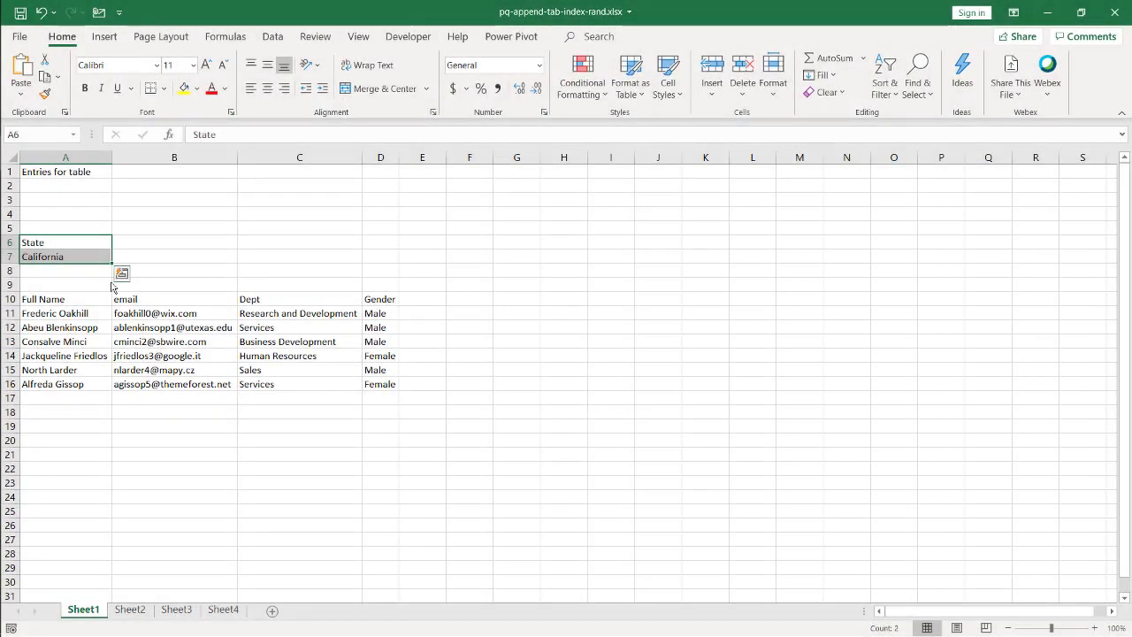
Inspect Sheet1's staff table and its State label with California.
drag(62, 299, 377, 378)
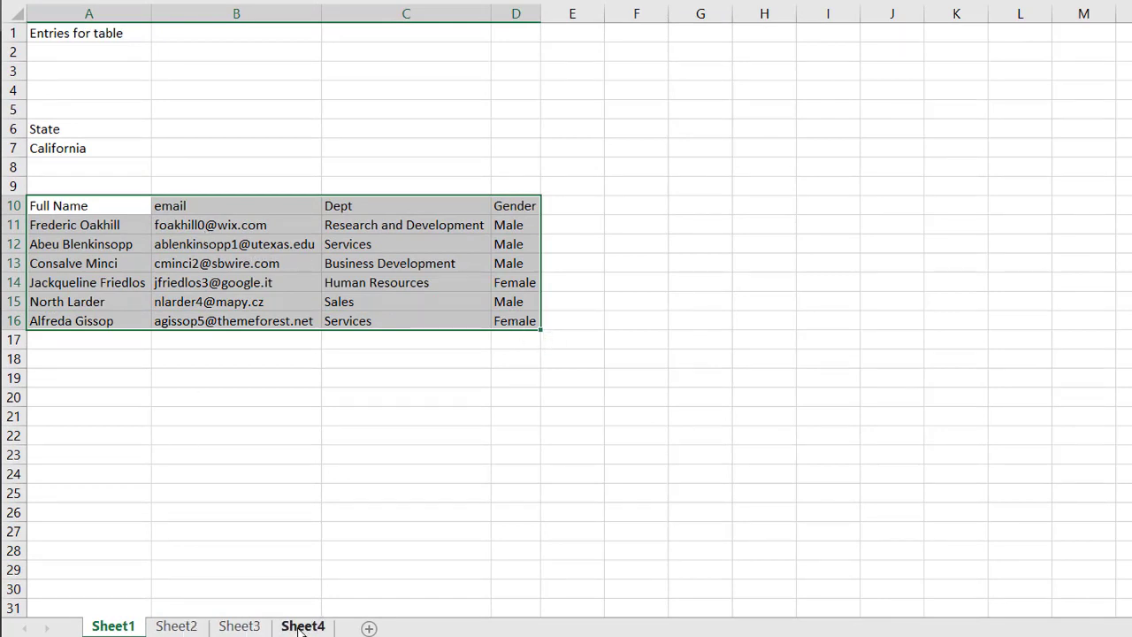
click(107, 141)
click(99, 122)
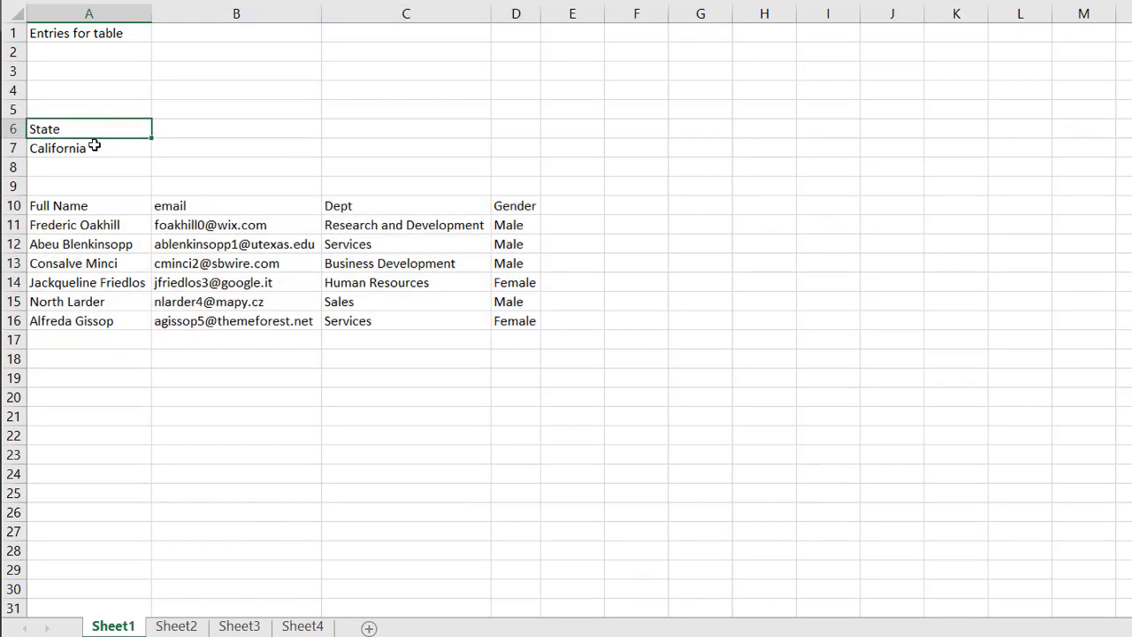
shift+click(94, 145)
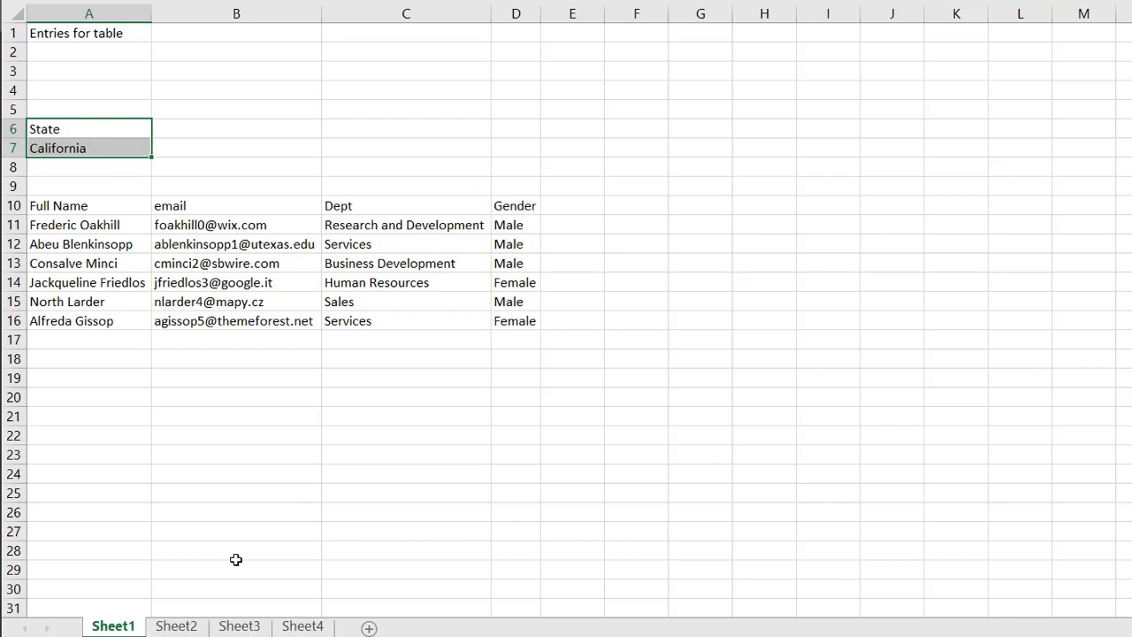
On Sheet2, select the State label together with Virginia.
click(177, 626)
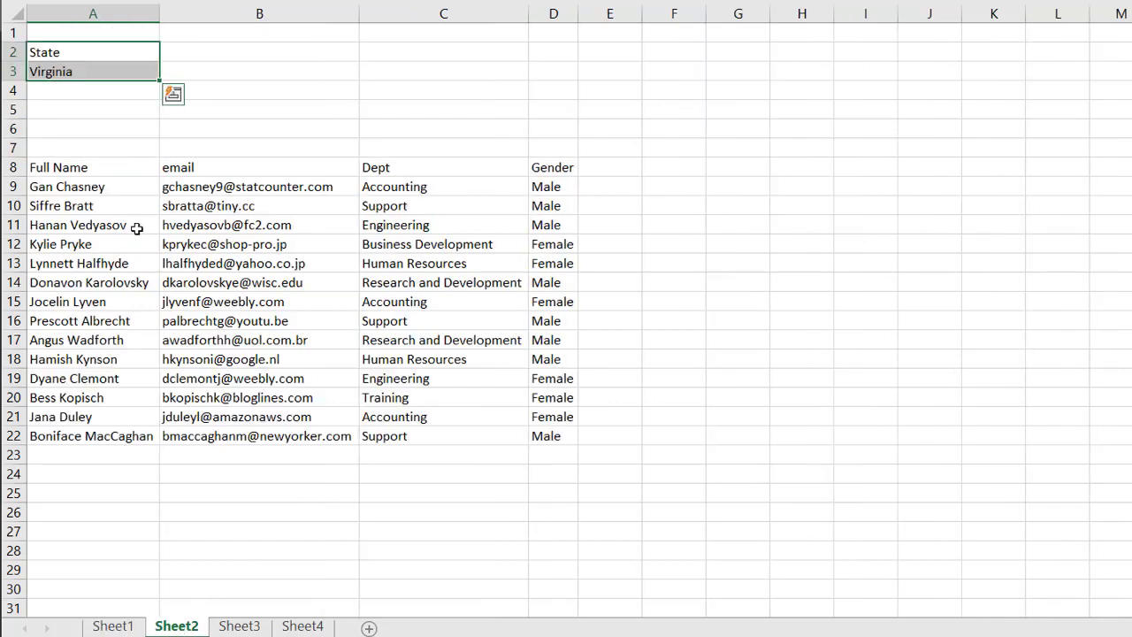
click(103, 59)
drag(103, 62, 100, 68)
Compare Sheet3 and Sheet4, checking Sheet4's header lines, All Counties cell and Sunshine State comment.
click(239, 626)
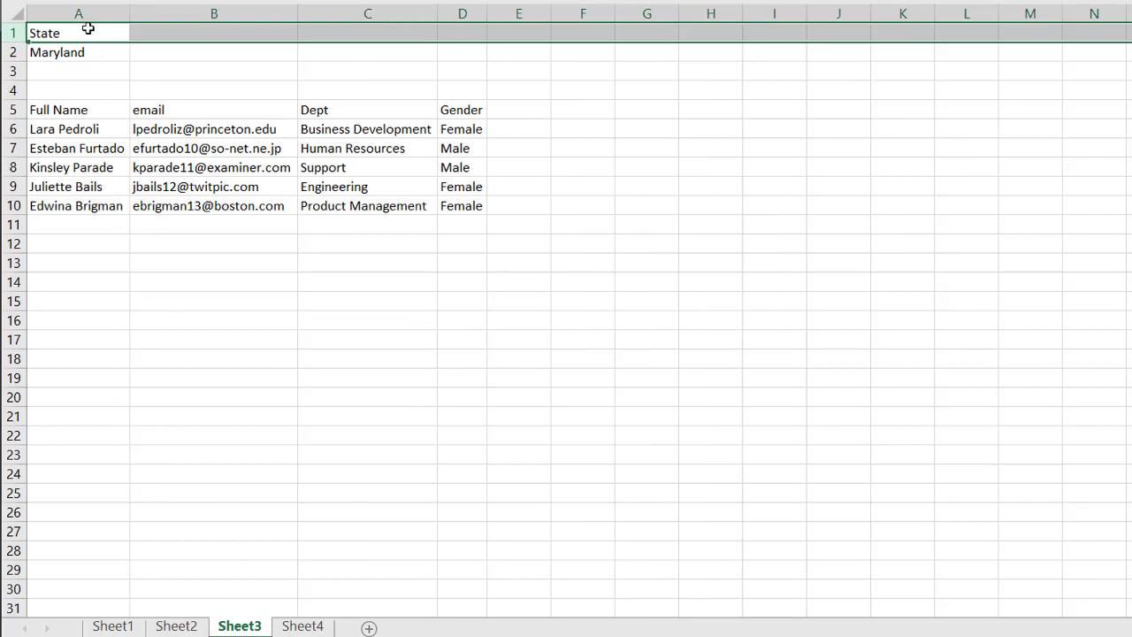
click(318, 628)
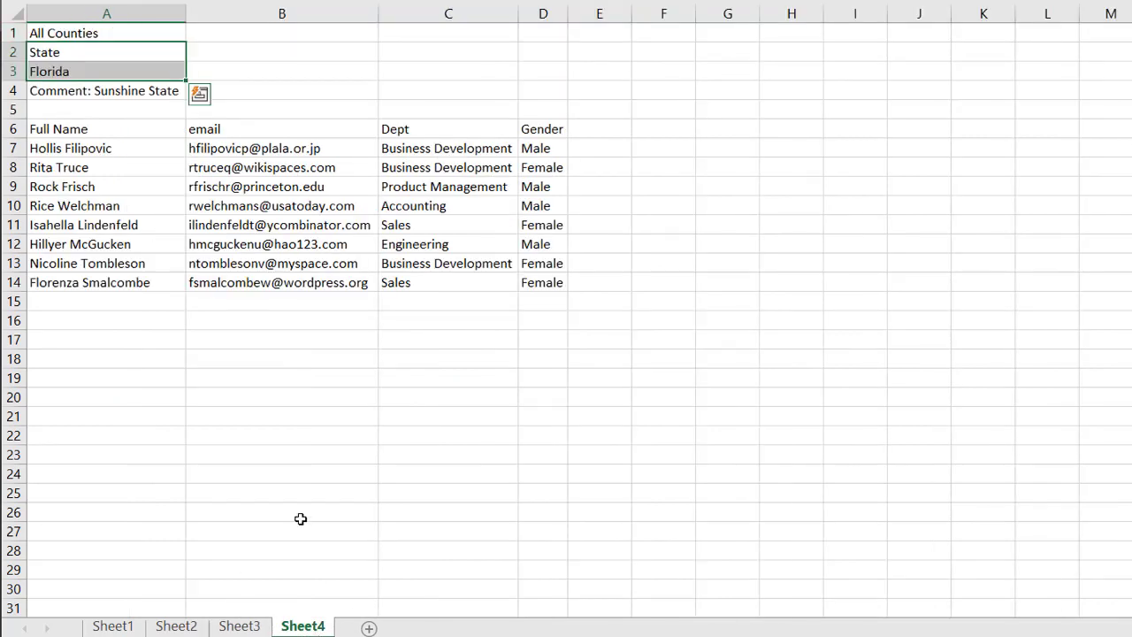
click(232, 626)
click(296, 628)
drag(98, 32, 93, 88)
click(123, 39)
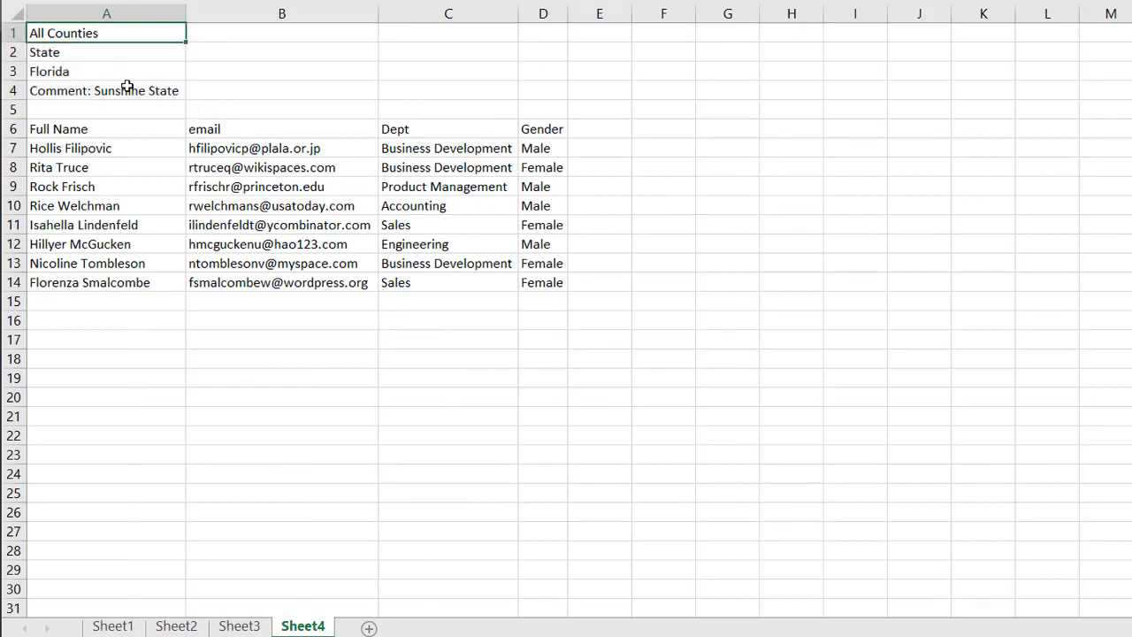
click(127, 89)
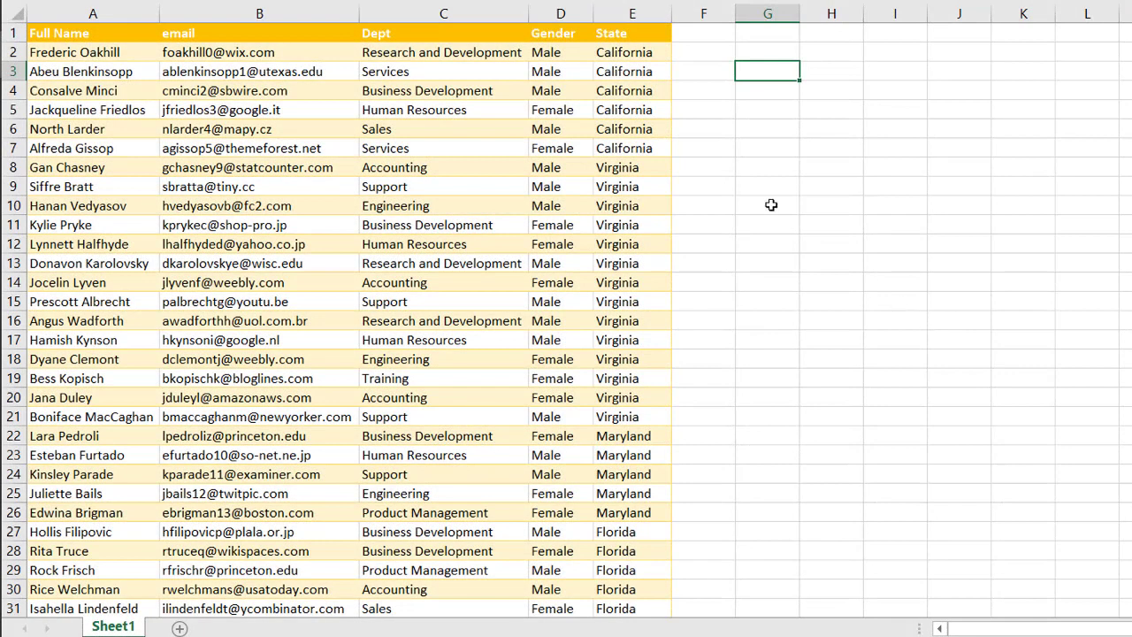
click(621, 87)
click(630, 249)
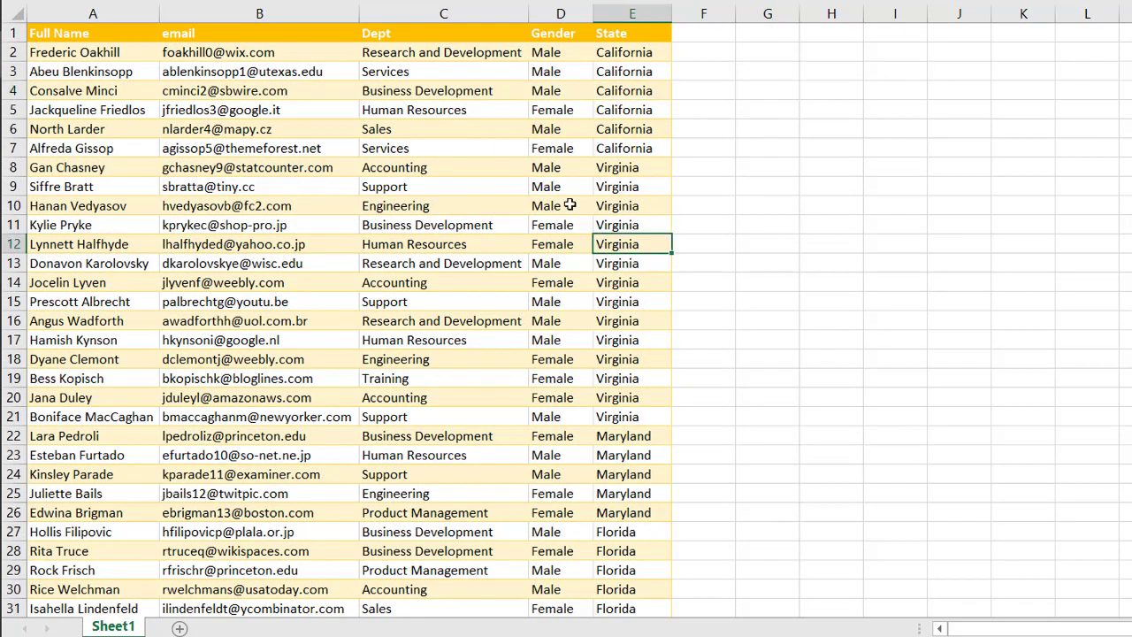
click(639, 37)
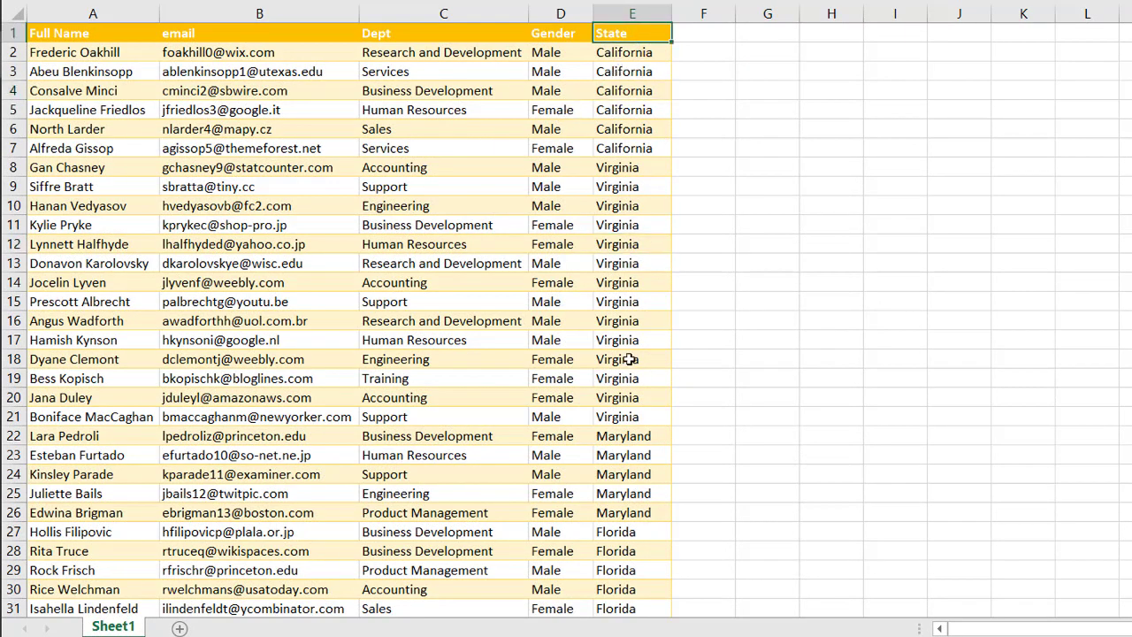
click(624, 389)
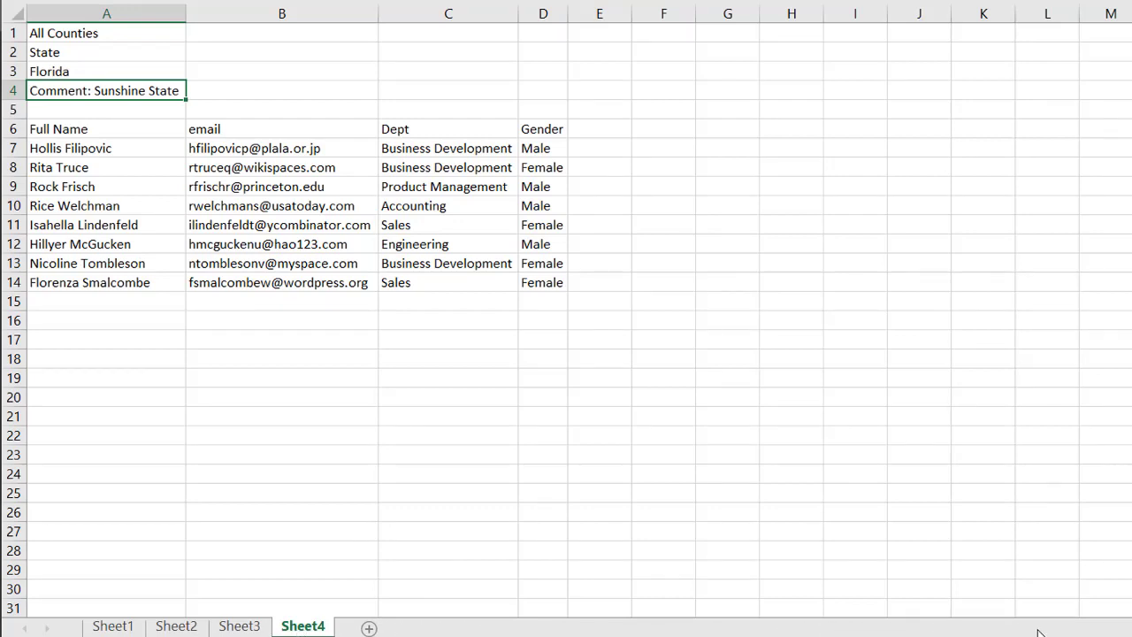
Highlight Sheet4's Florida staff table and State label, then create a new blank workbook.
drag(126, 150, 425, 168)
drag(143, 128, 523, 313)
click(114, 55)
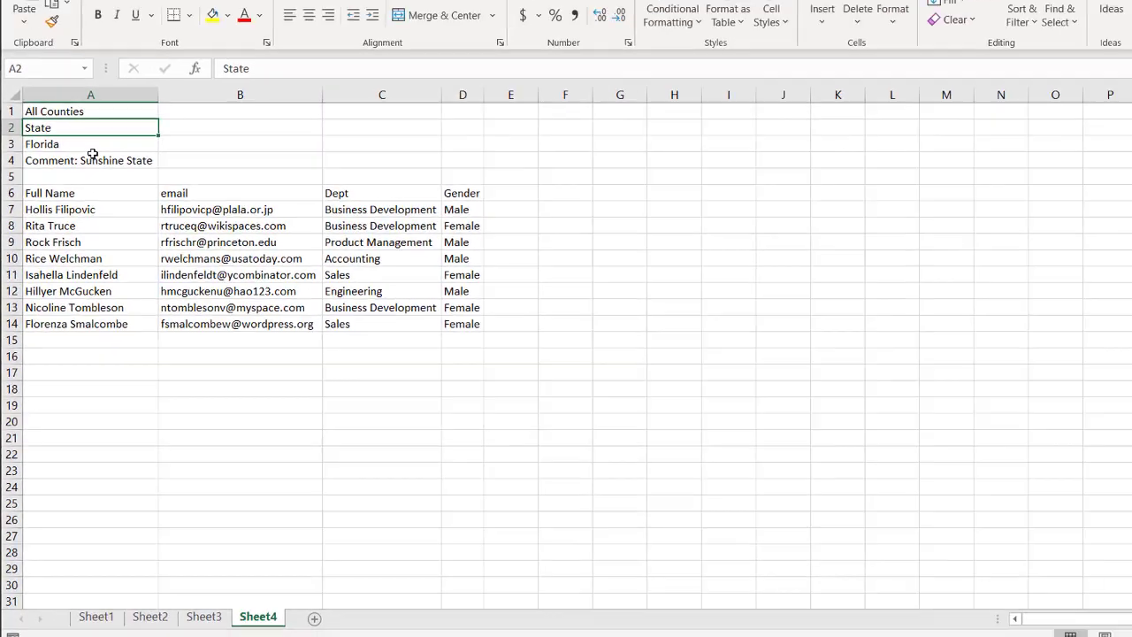
key(ctrl+n)
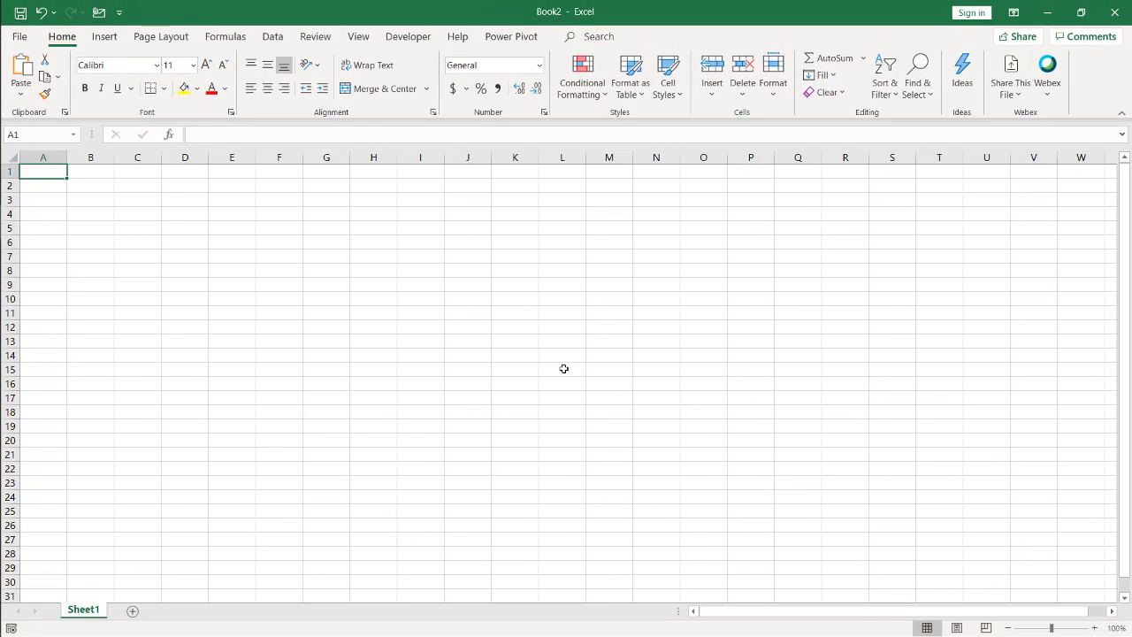
Import data from an Excel workbook, choosing pq-append-tab-index-rand.xlsx as the source.
click(272, 36)
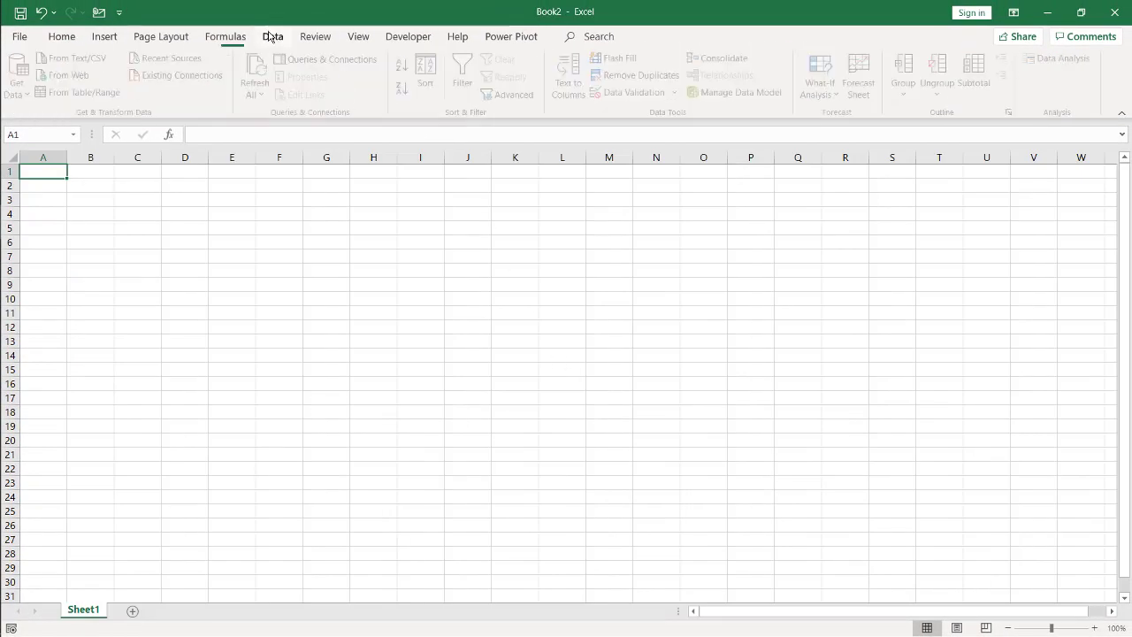
click(20, 89)
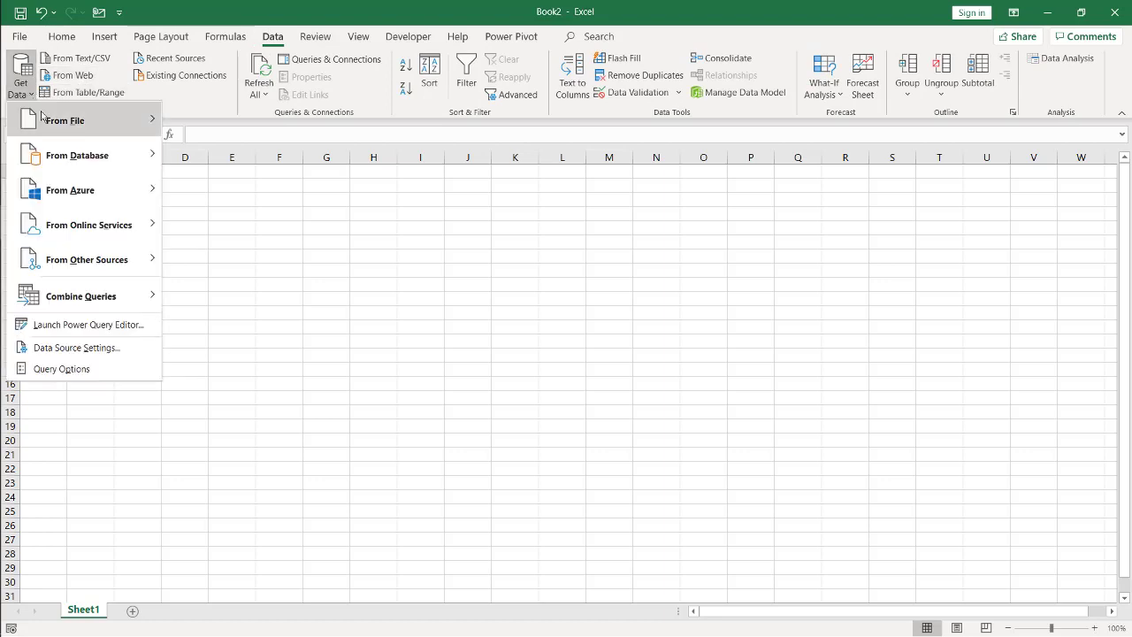
mouse_move(98, 120)
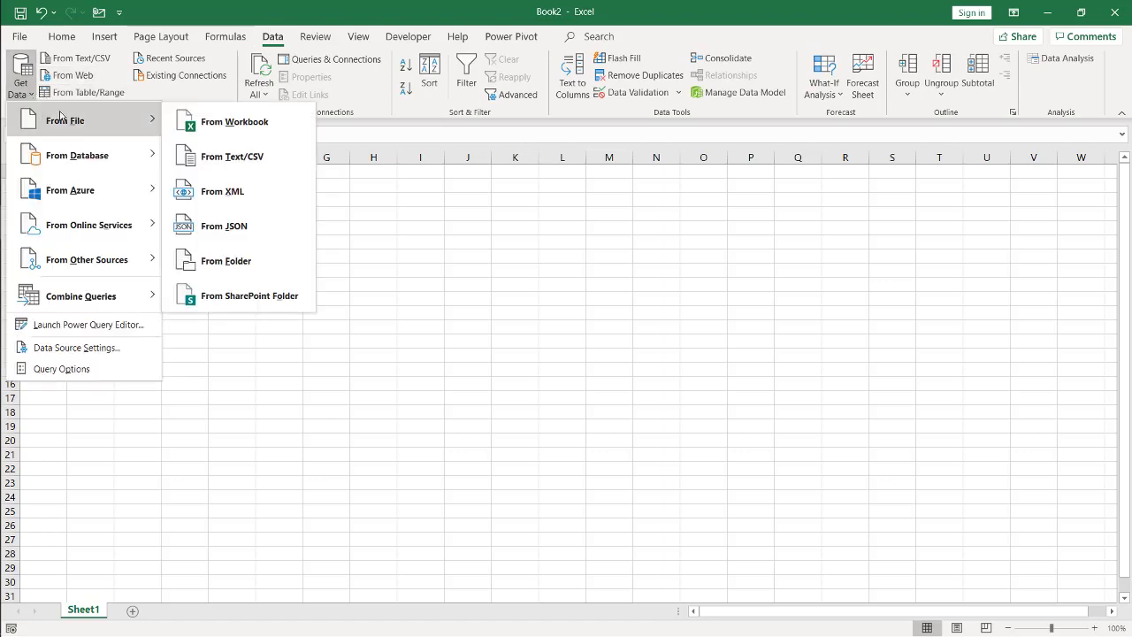
click(281, 125)
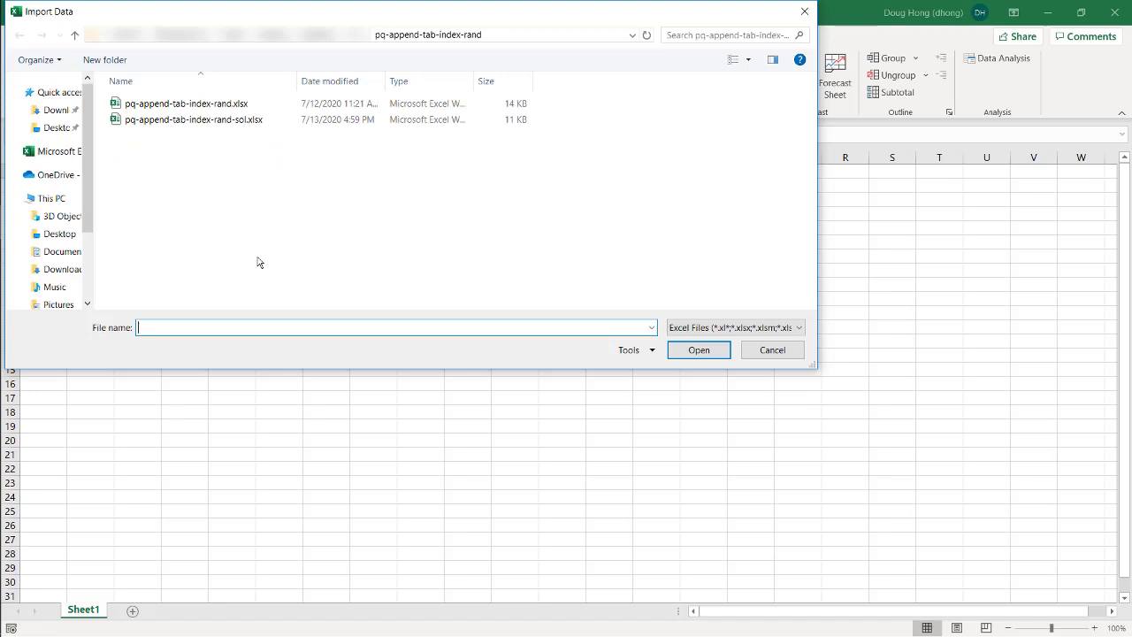
double_click(248, 104)
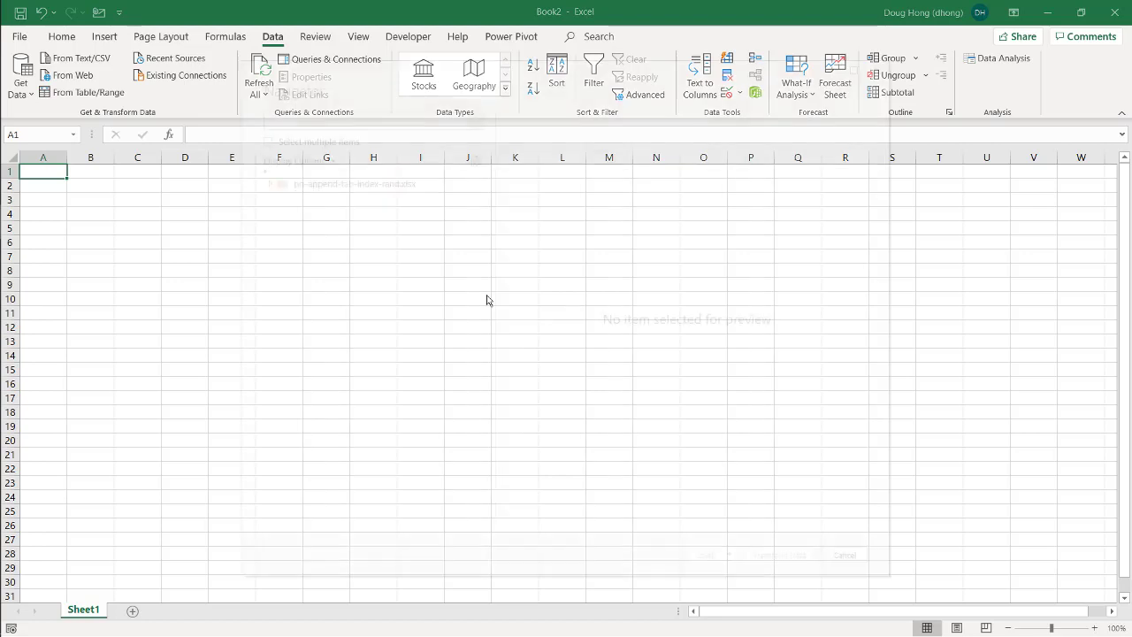
Preview Sheet1 through Sheet4 in the Navigator, then select the whole workbook node.
click(366, 207)
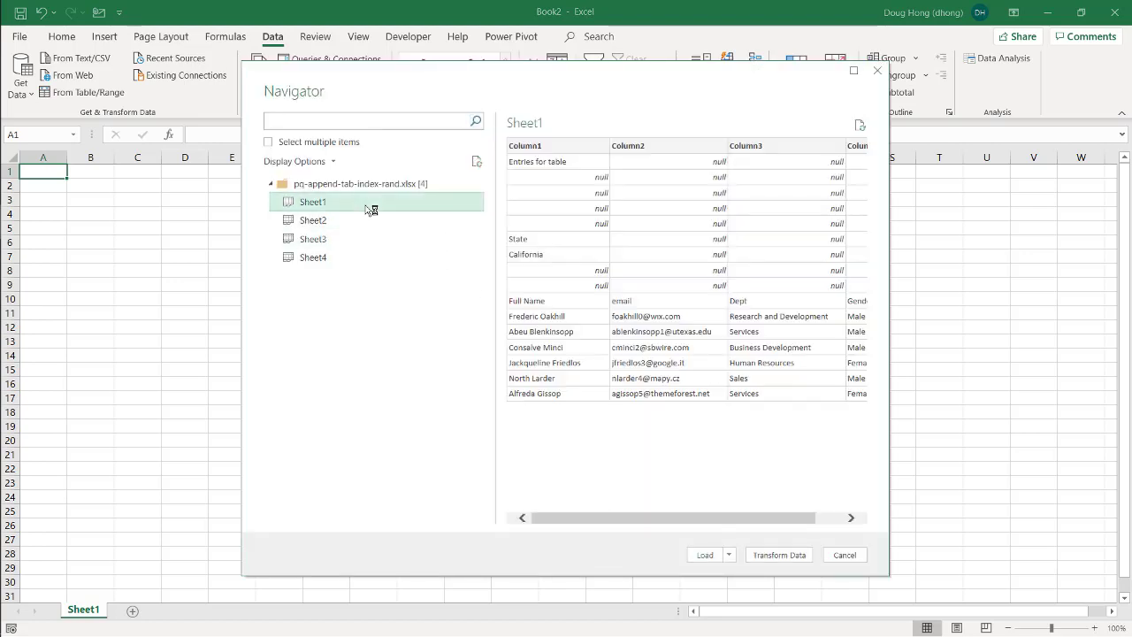
click(361, 222)
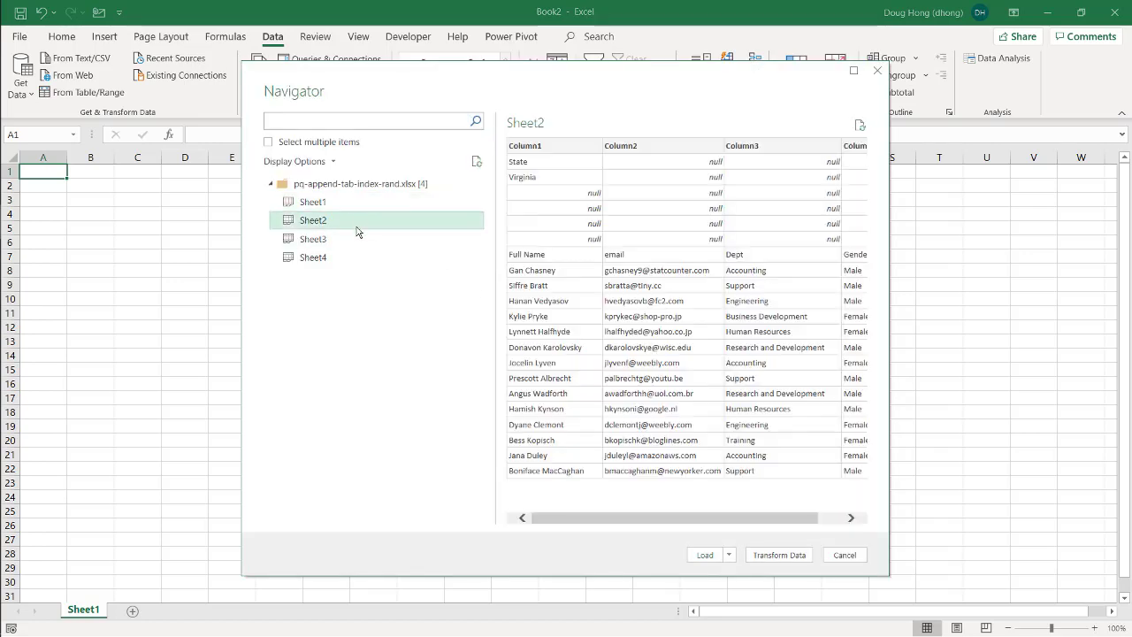
click(349, 240)
click(353, 260)
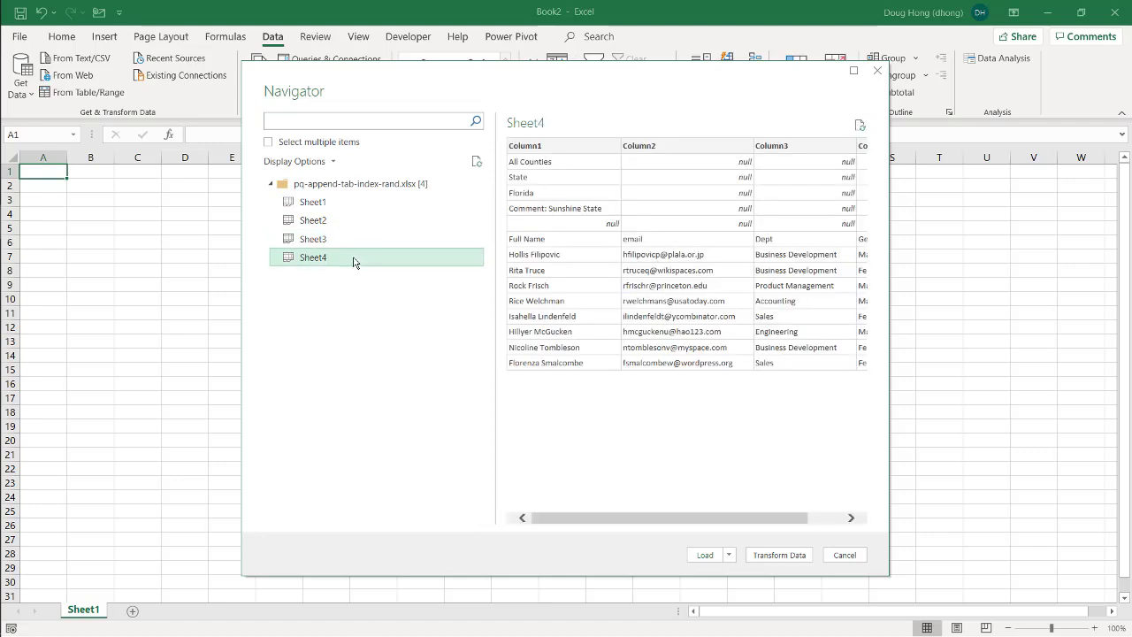
click(381, 186)
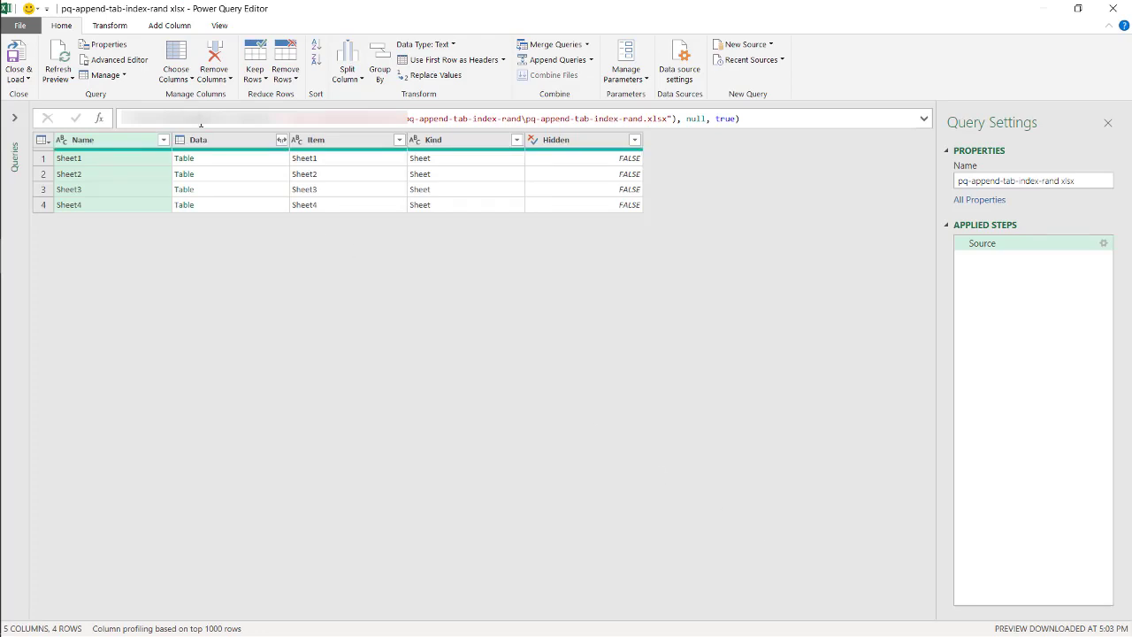
Remove every column except Data.
click(219, 146)
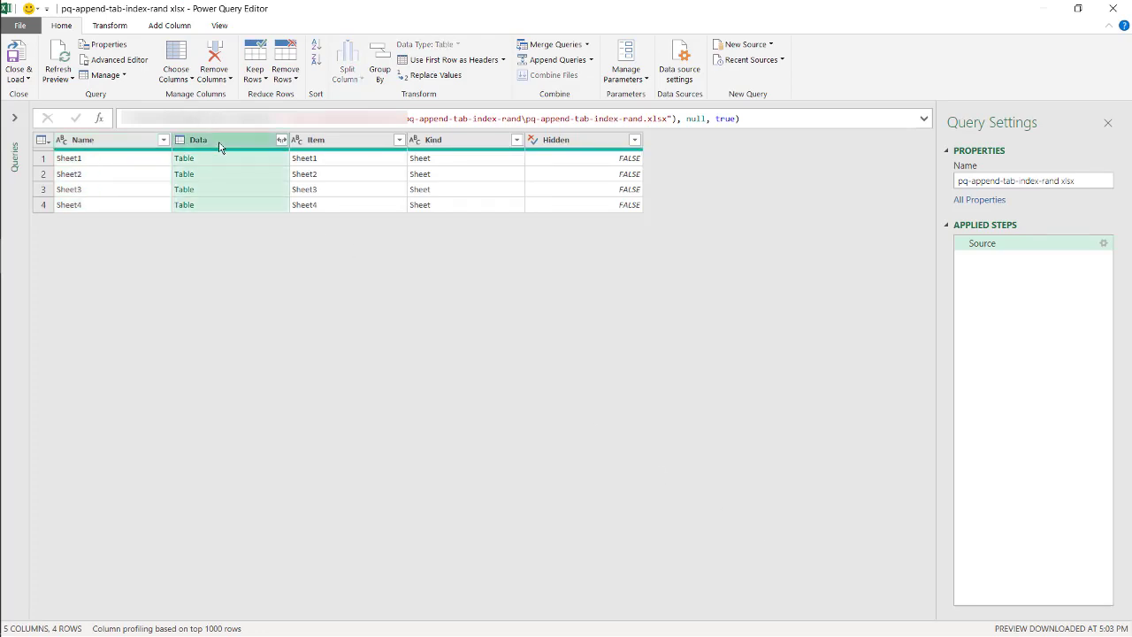
right_click(220, 147)
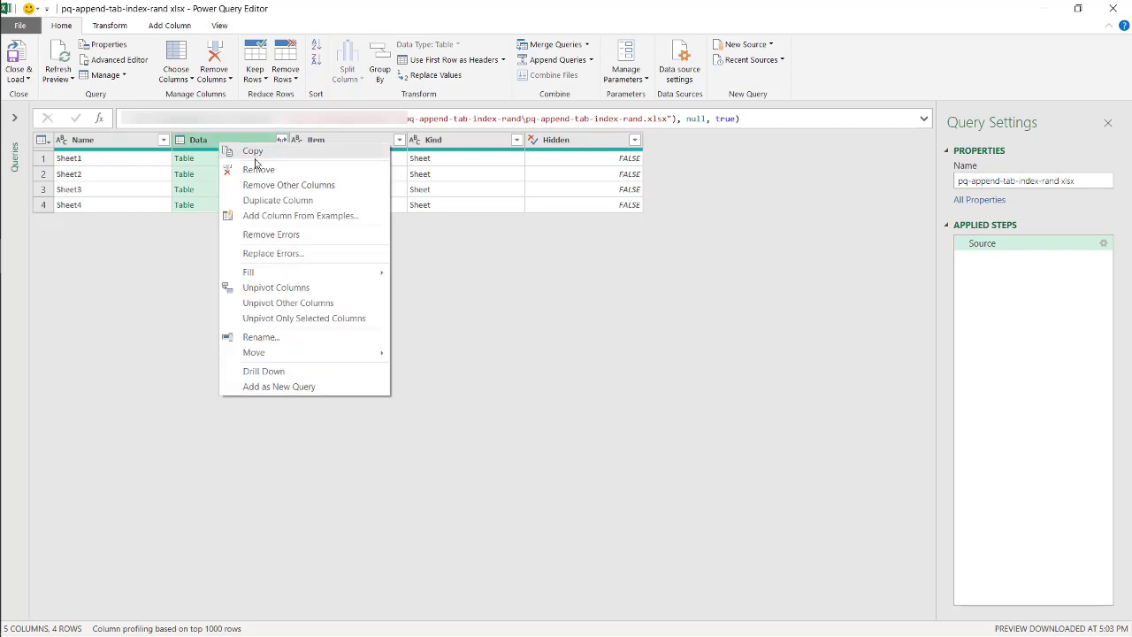
click(277, 184)
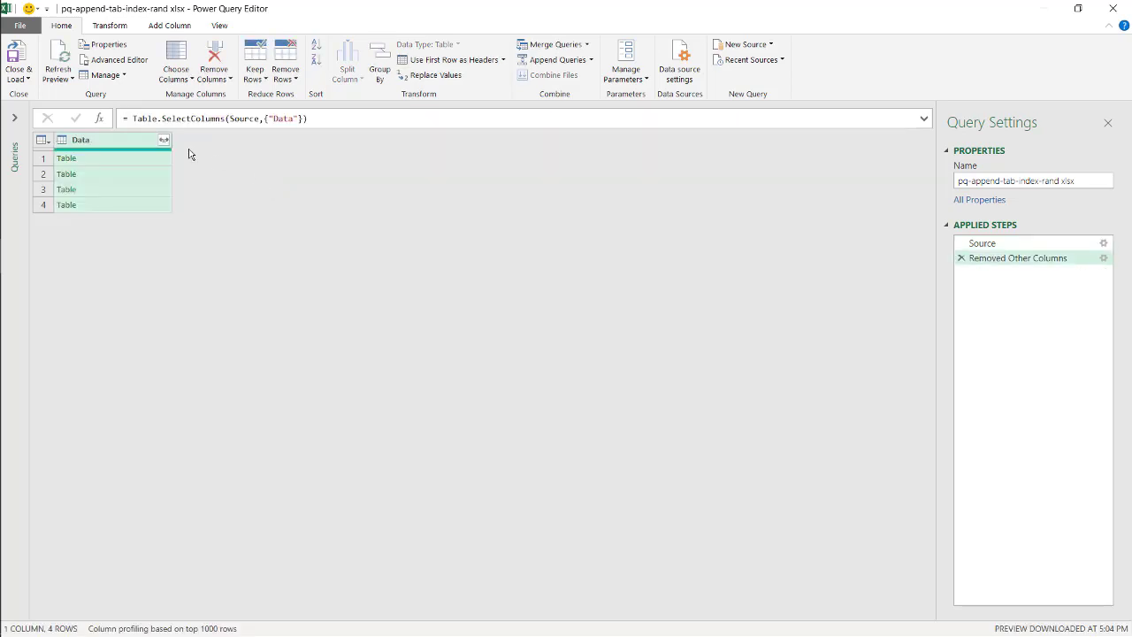
Preview each of the four nested sheet tables in the Data column.
click(142, 157)
click(134, 180)
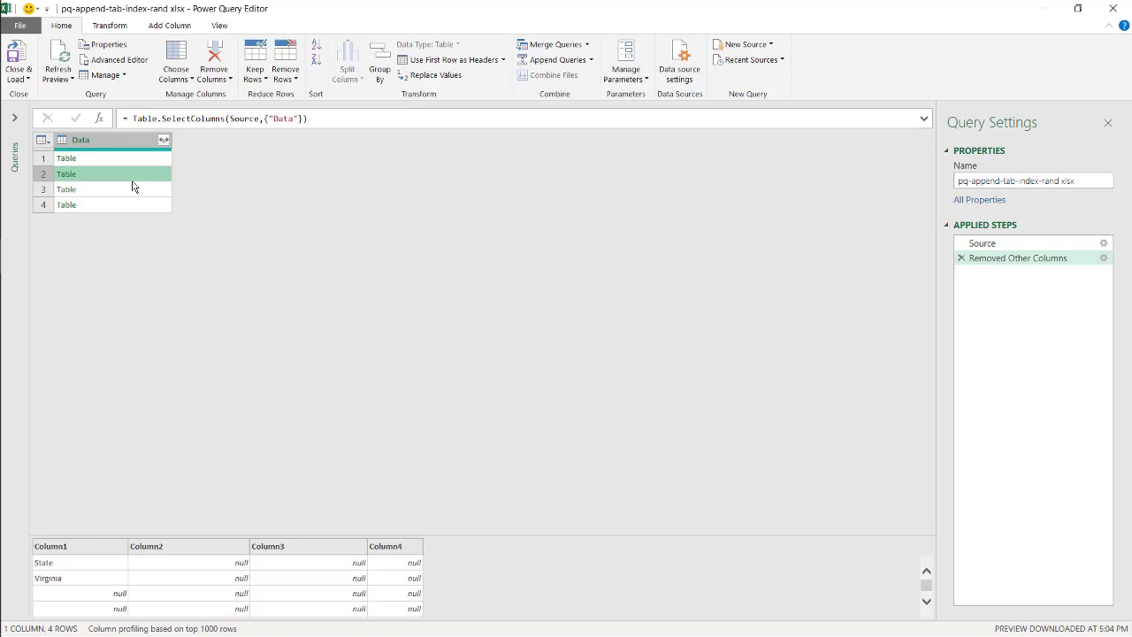
click(132, 189)
click(128, 206)
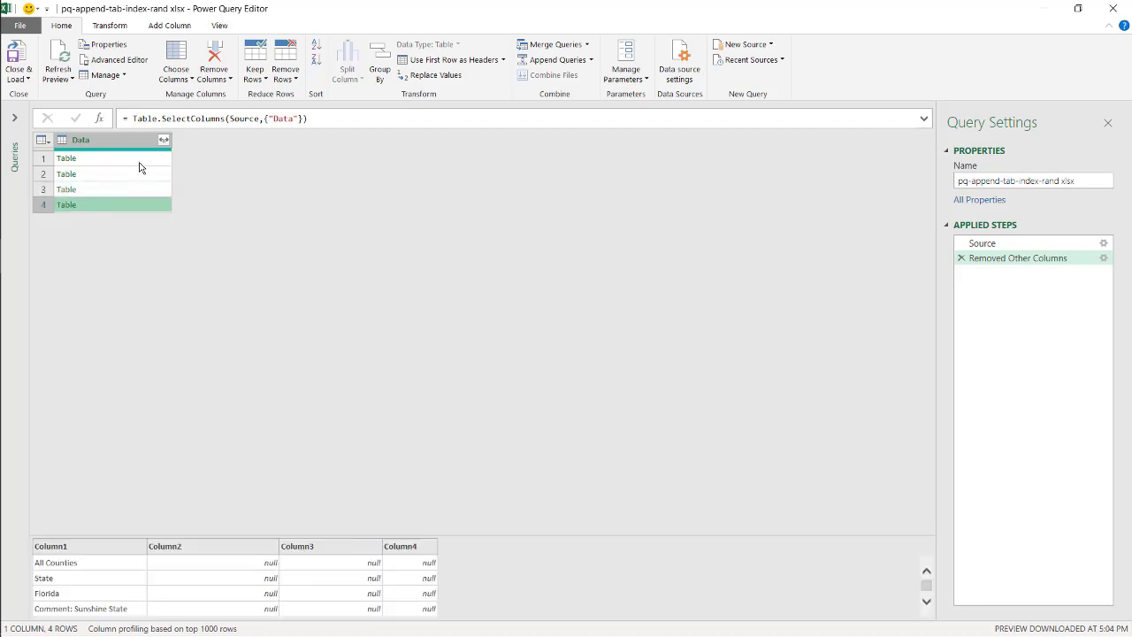
click(141, 163)
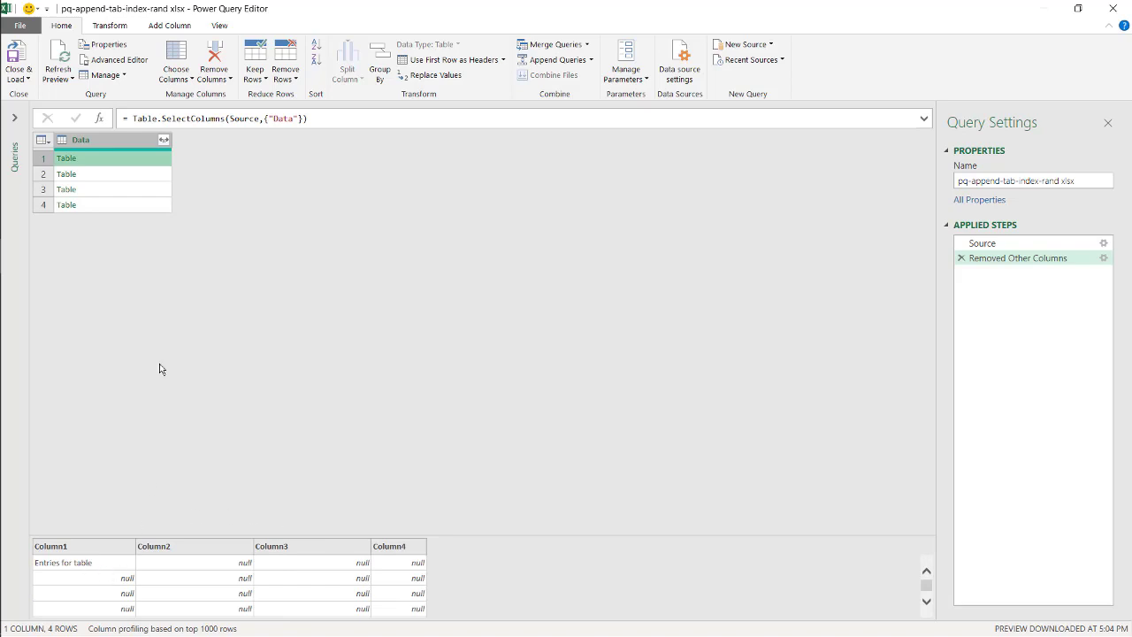
click(172, 26)
Create a new custom column named Table Index.
click(67, 61)
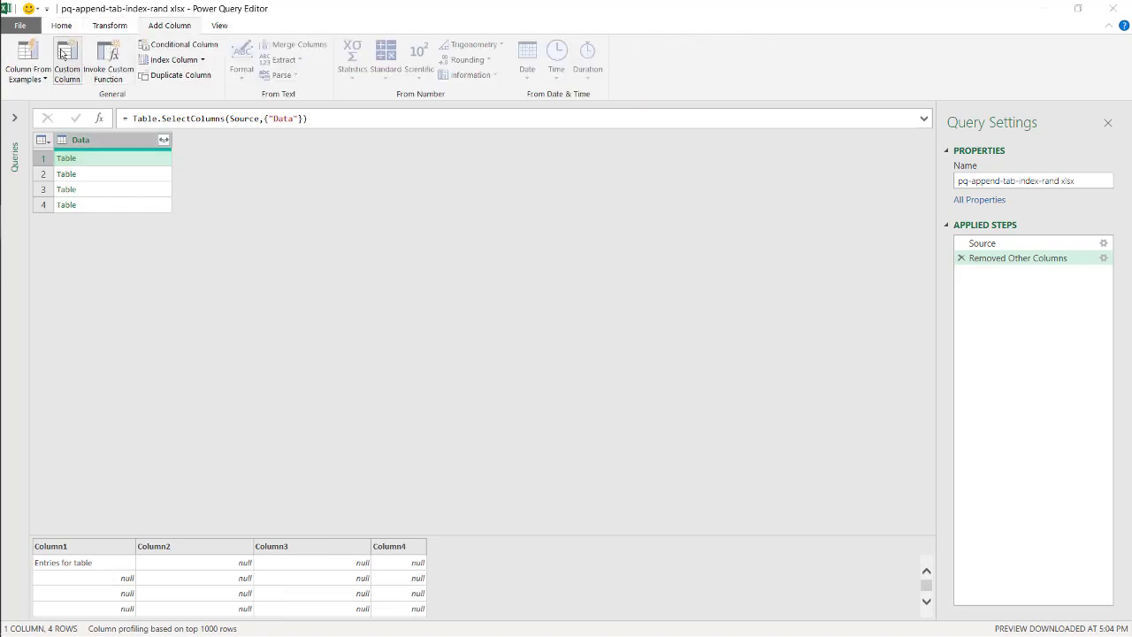
double_click(390, 246)
text(Table Index)
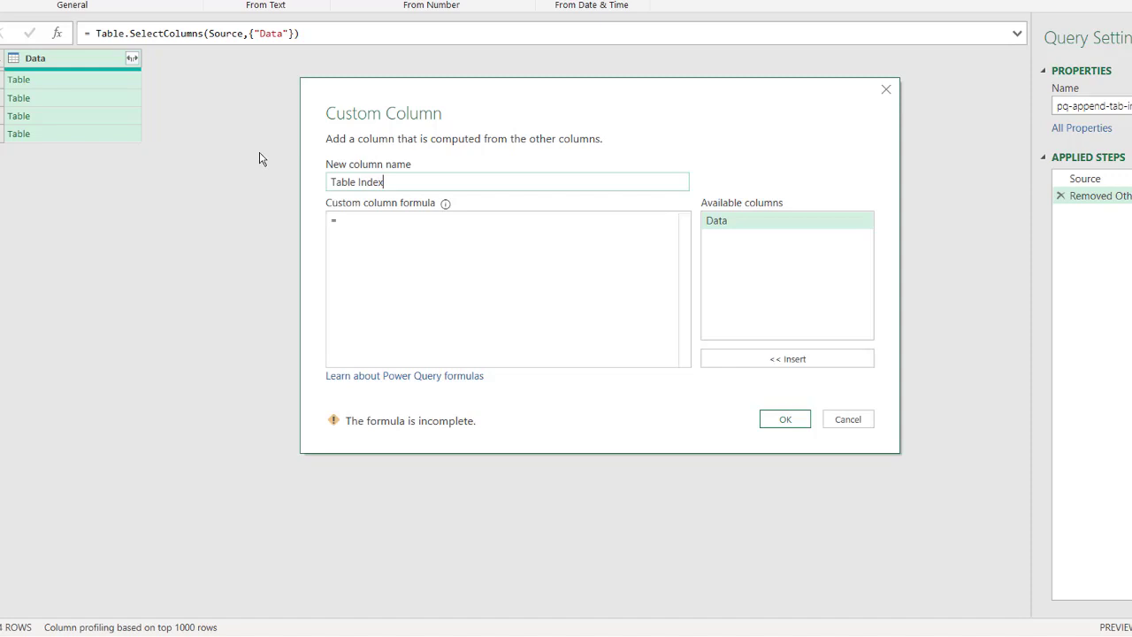
Enter the formula Table.AddIndexColumn([Data],"Index",0,1) for the Table Index column.
click(351, 219)
text(Tab)
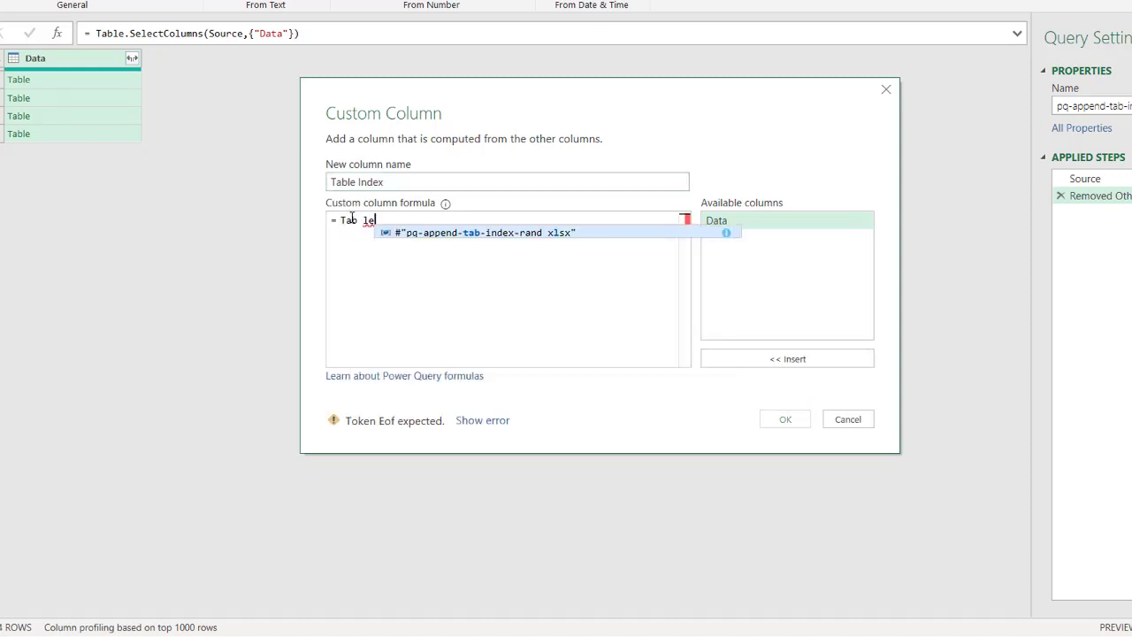
text(le.add)
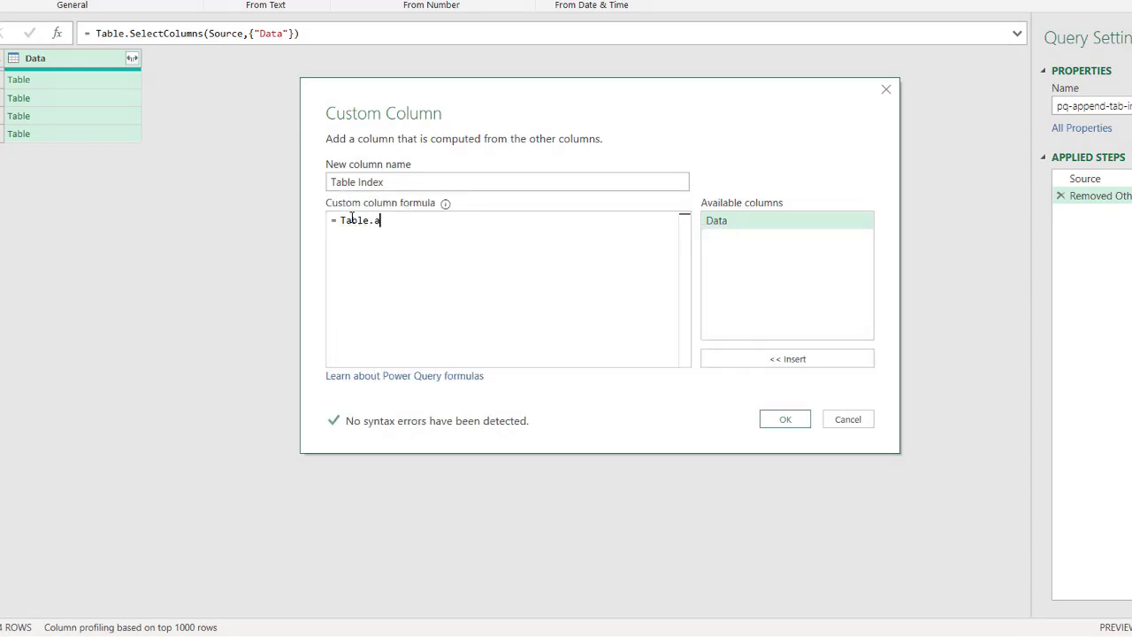
click(462, 246)
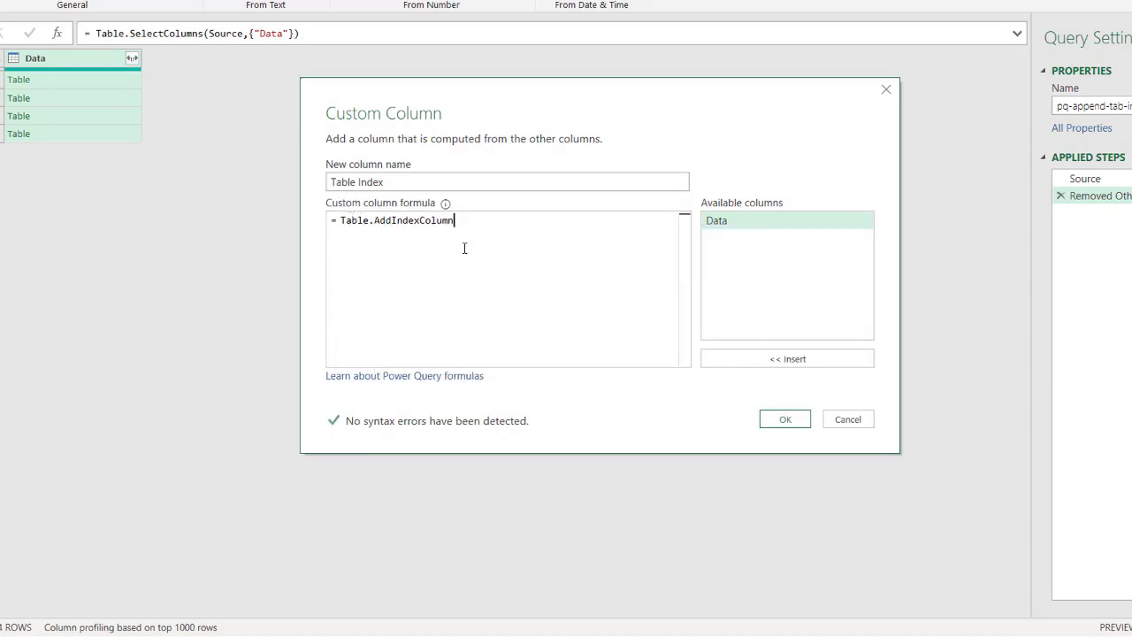
text(()
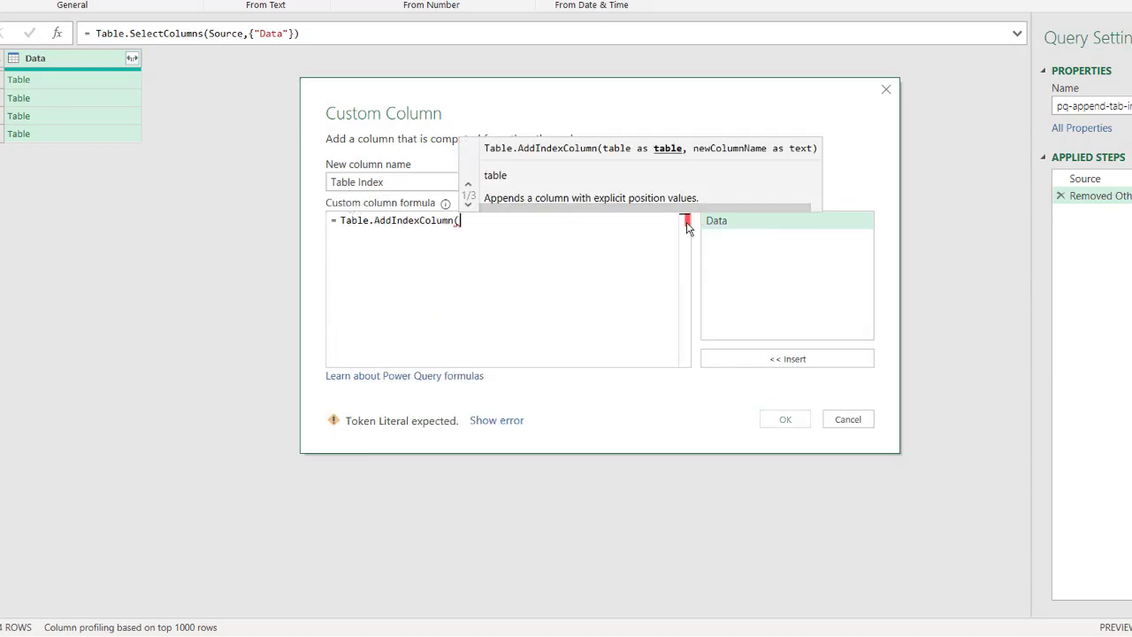
double_click(720, 221)
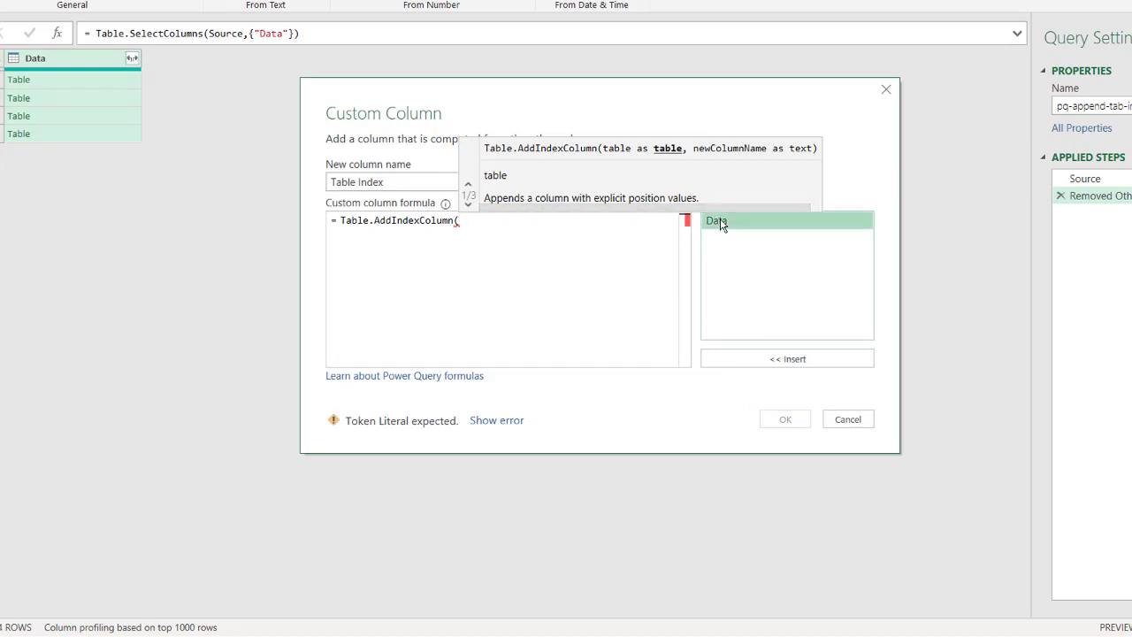
text(,)
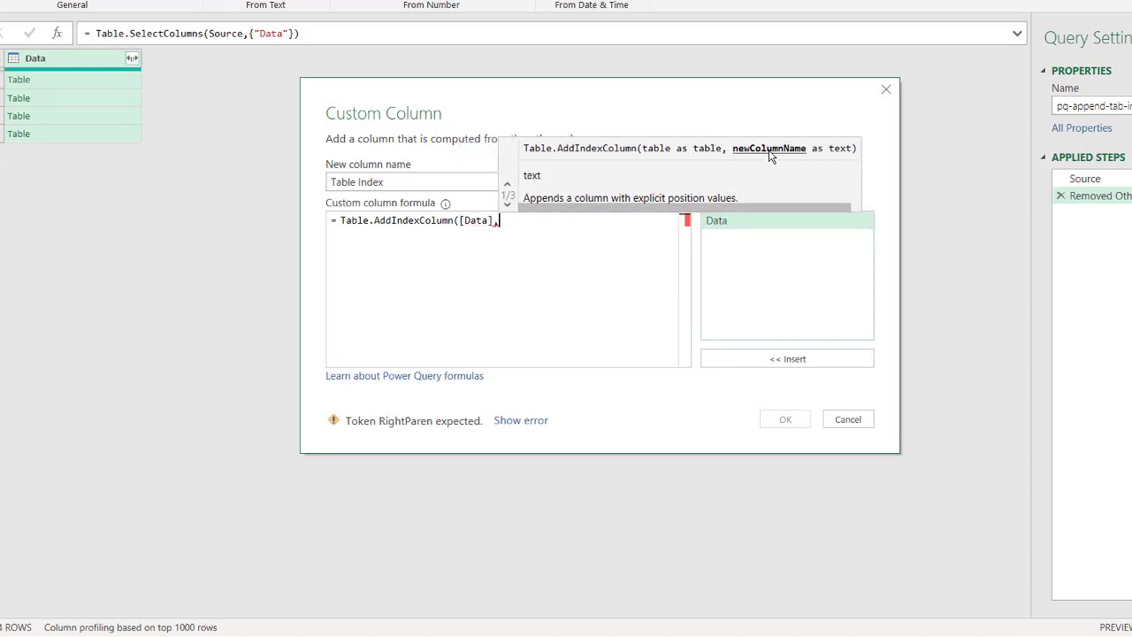
text("in)
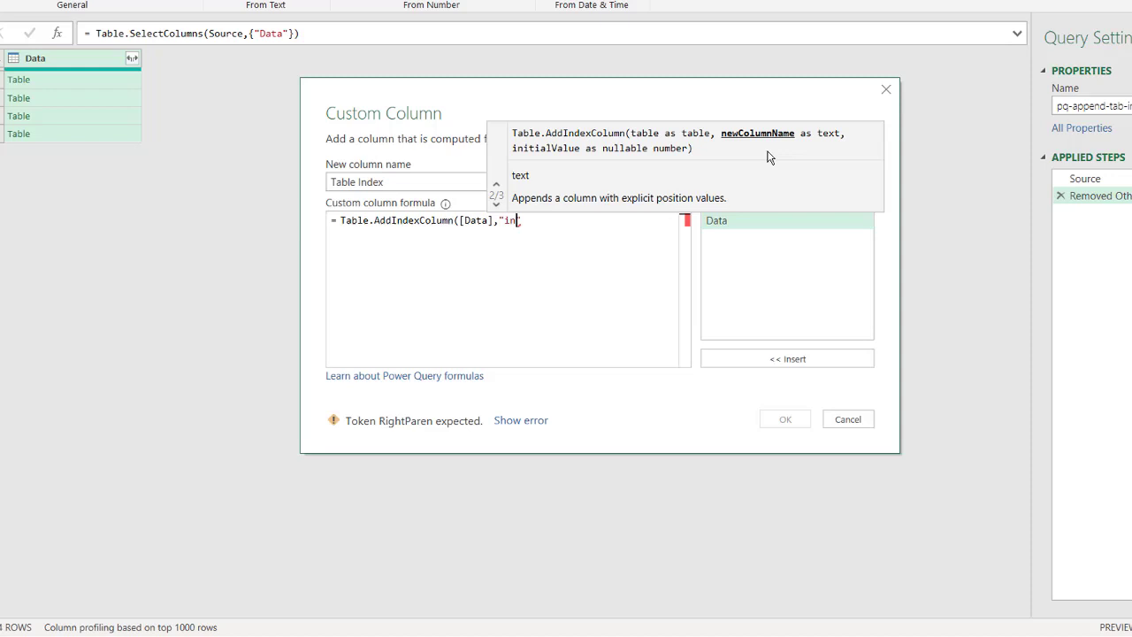
key(BackSpace)
key(BackSpace)
text(Index",0)
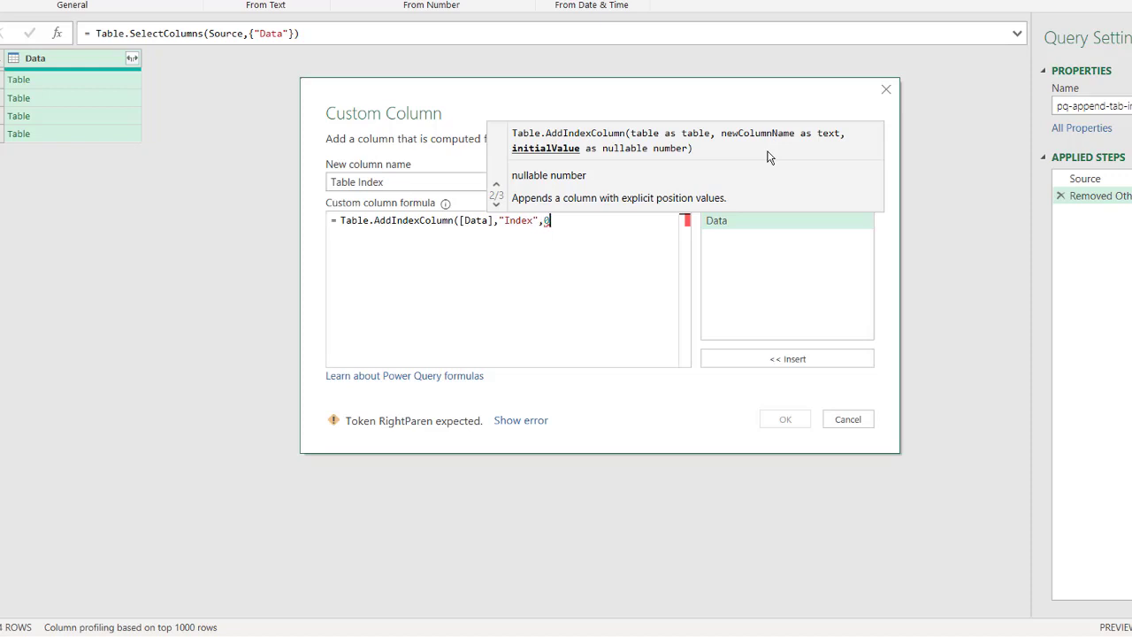
key(Down)
key(Escape)
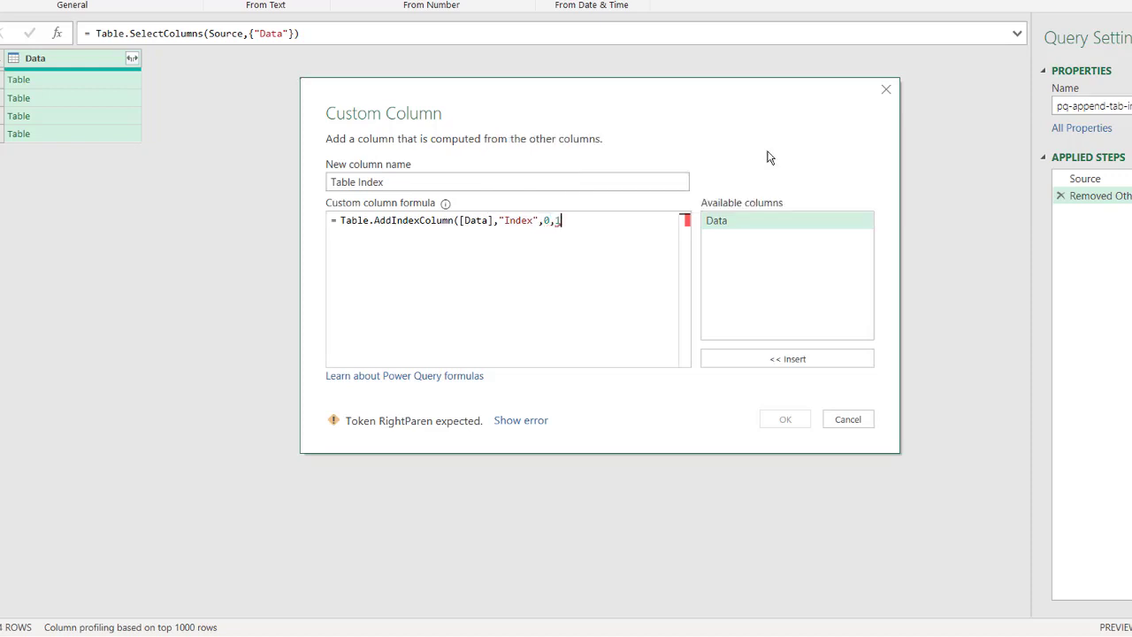
Add the Table Index column and compare the first indexed table with the original.
text())
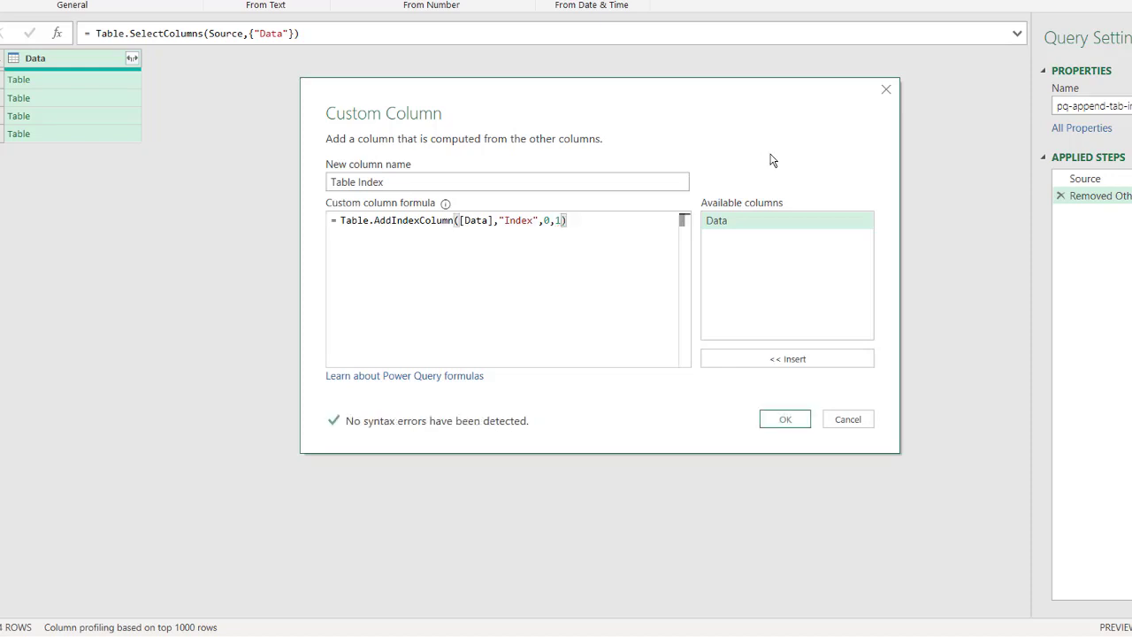
click(786, 420)
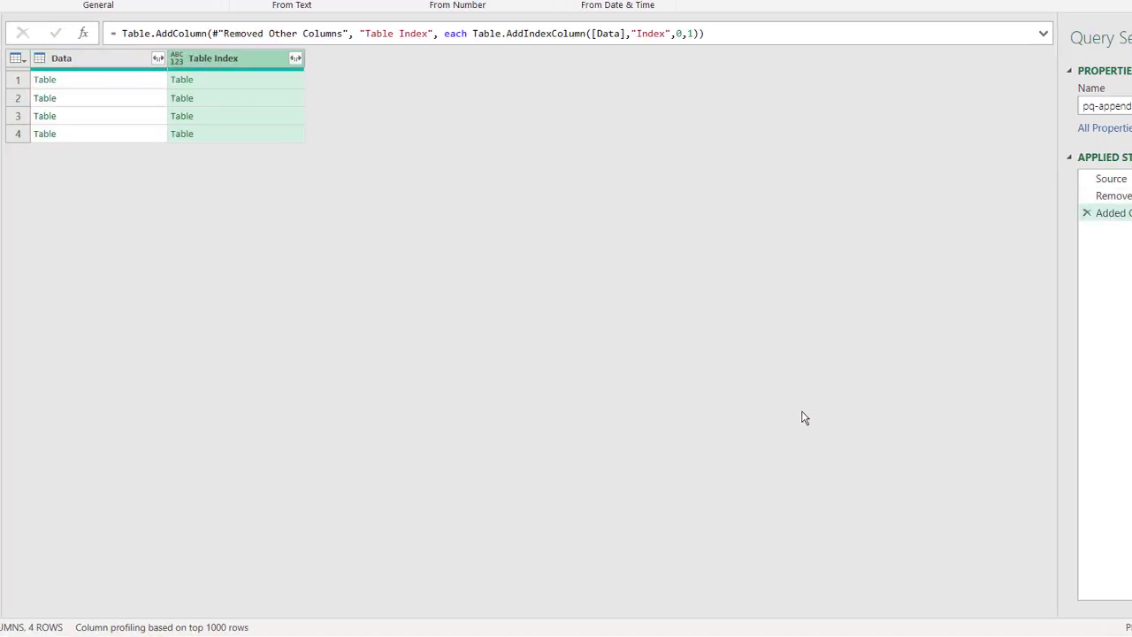
click(259, 84)
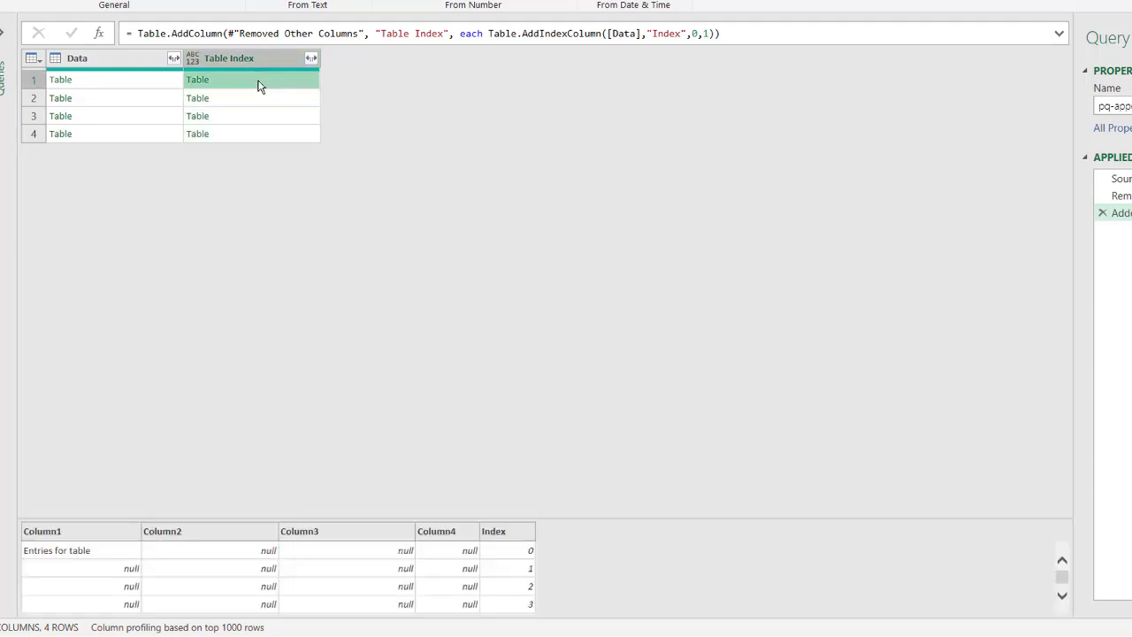
click(88, 83)
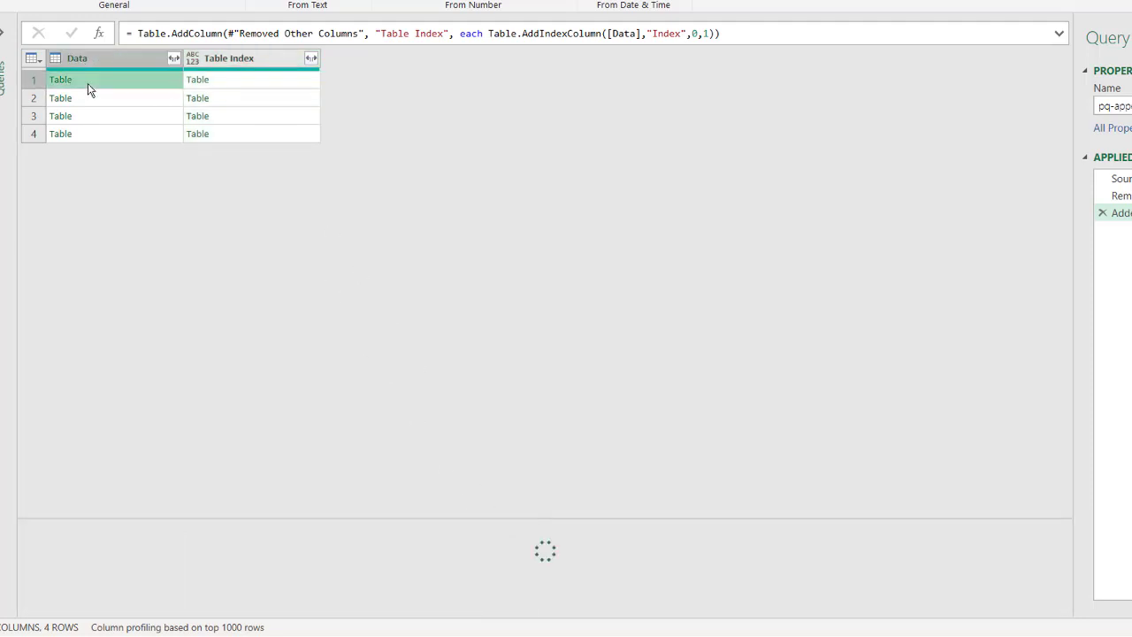
click(276, 85)
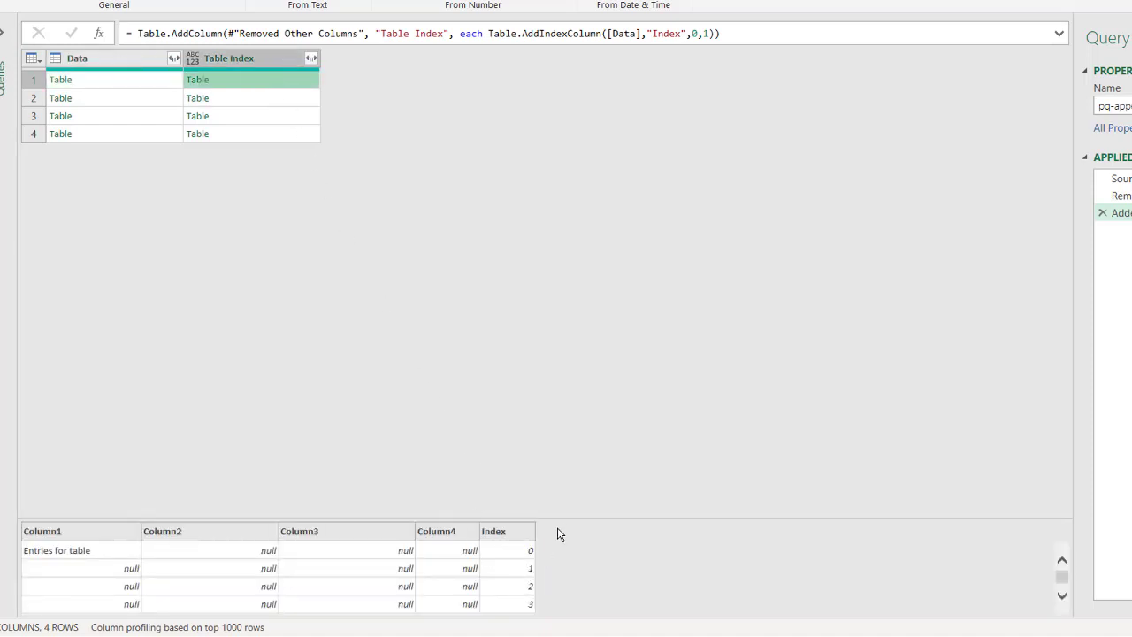
Enlarge the preview and check the Virginia, Maryland and Florida indexed tables start at 0.
drag(569, 488, 587, 390)
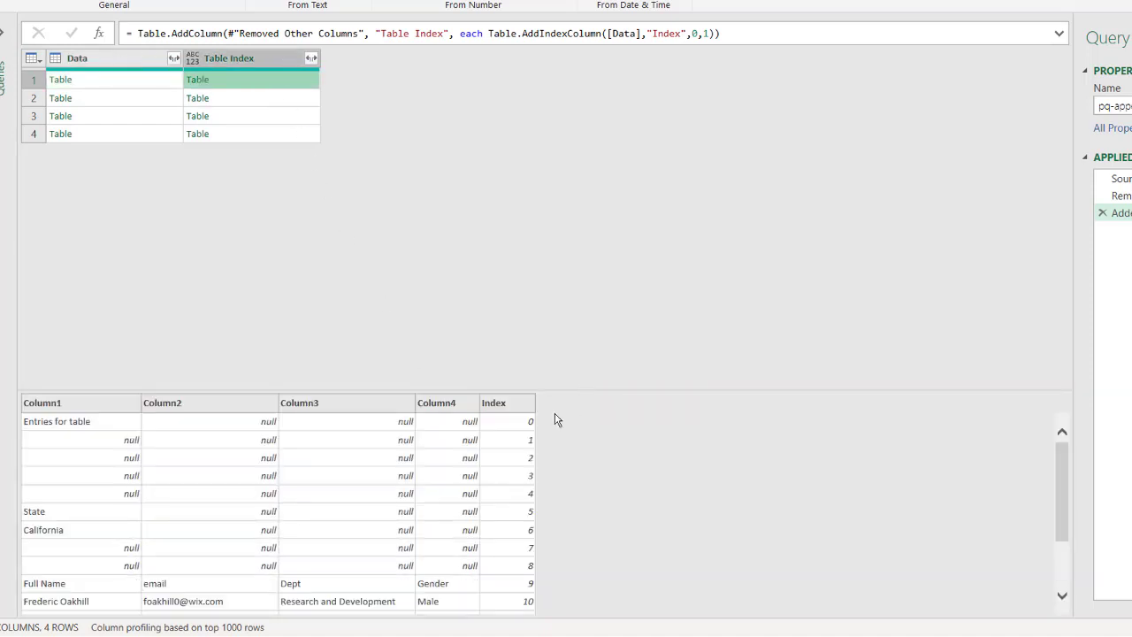
click(290, 101)
click(282, 122)
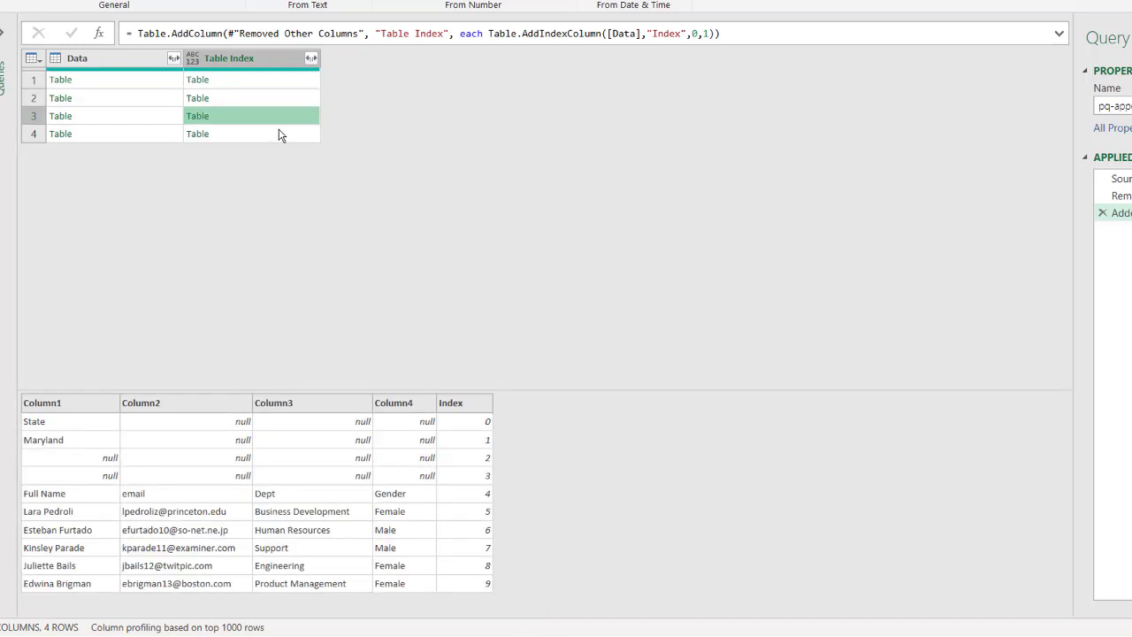
click(278, 136)
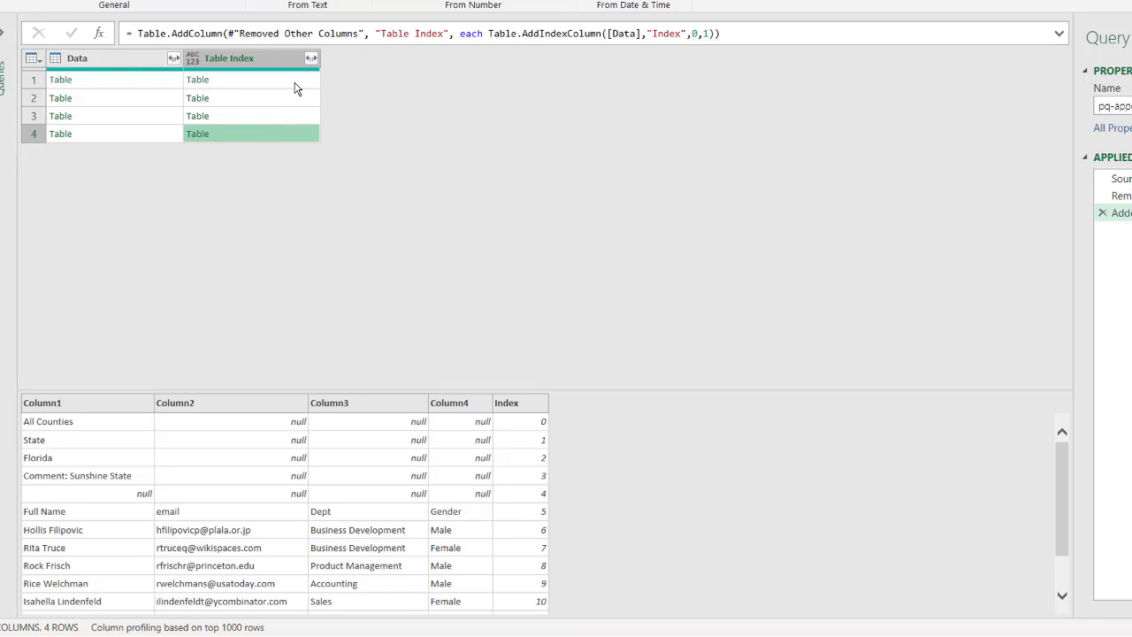
click(297, 84)
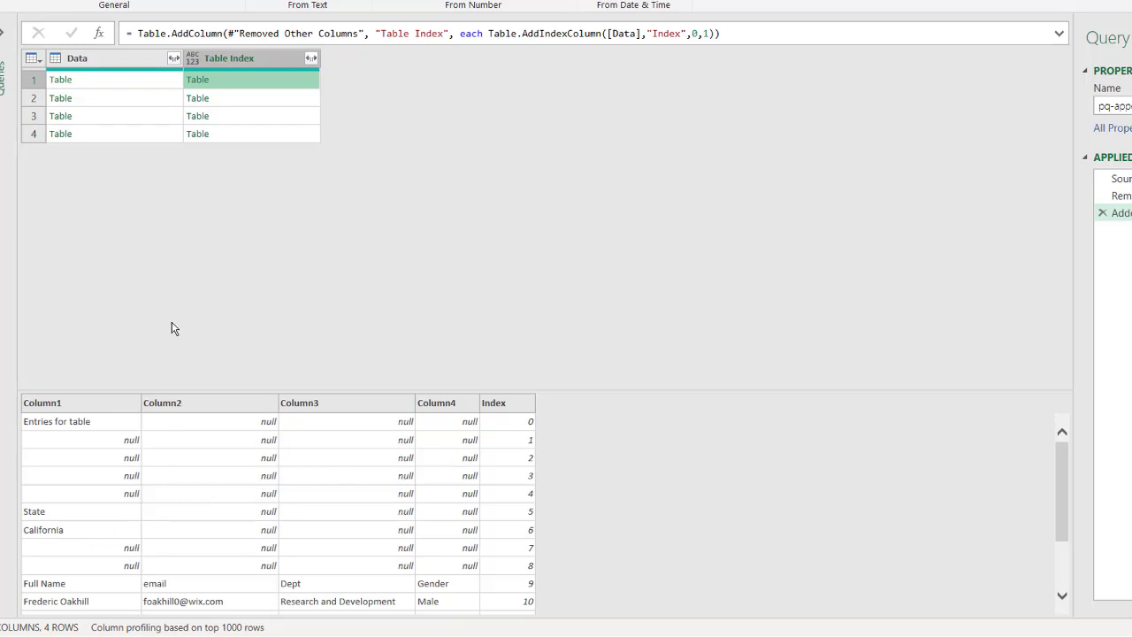
click(272, 63)
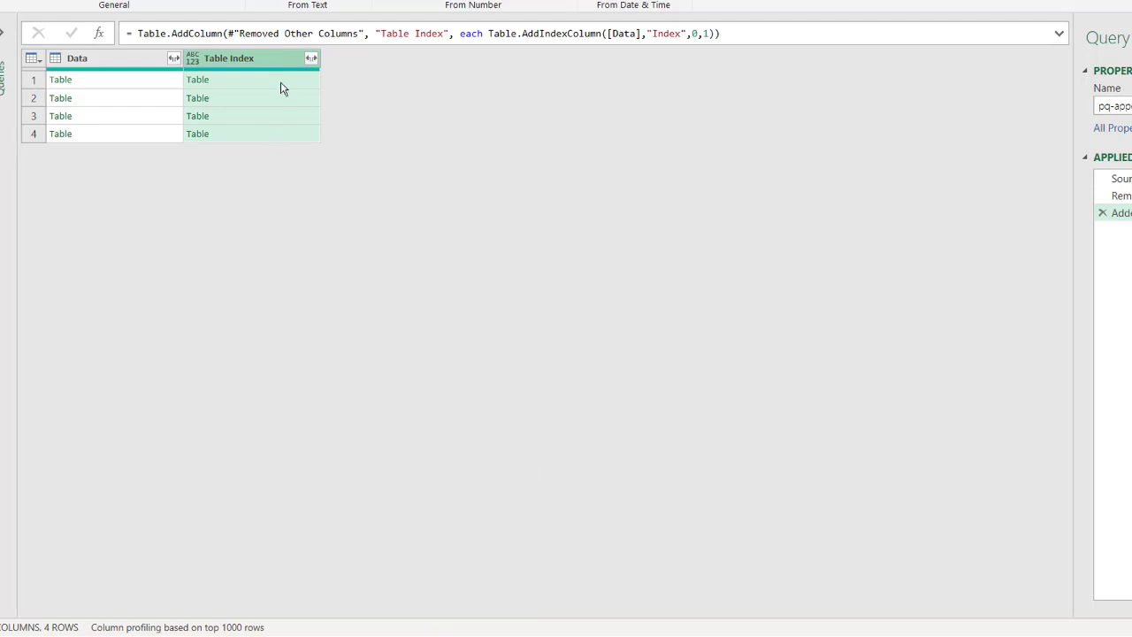
click(280, 88)
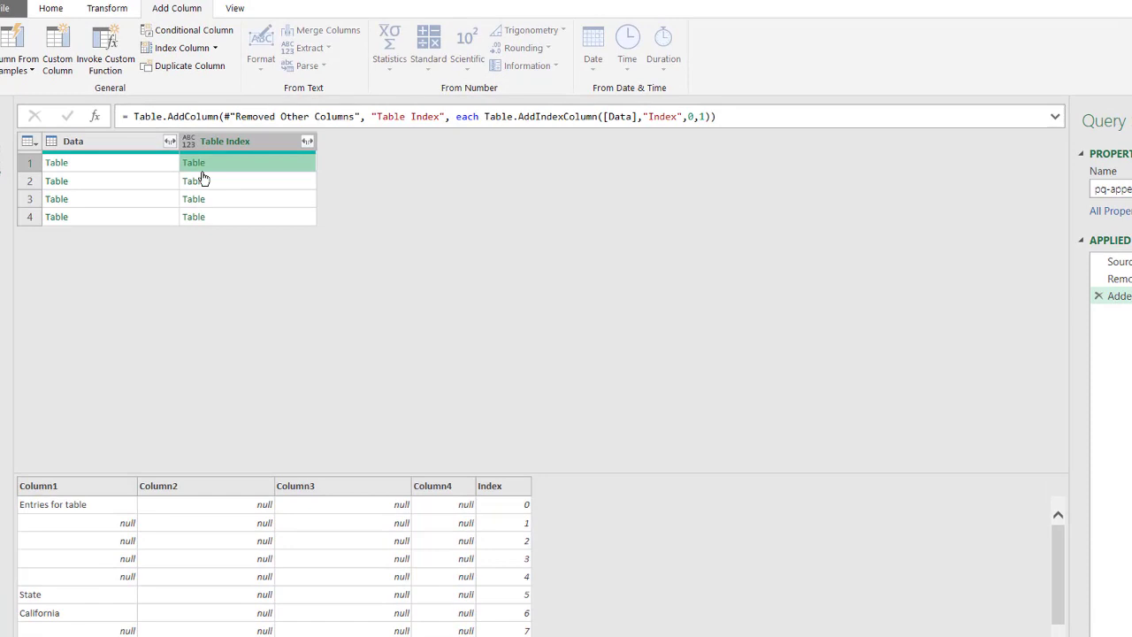
Start another custom column named State ID.
click(111, 11)
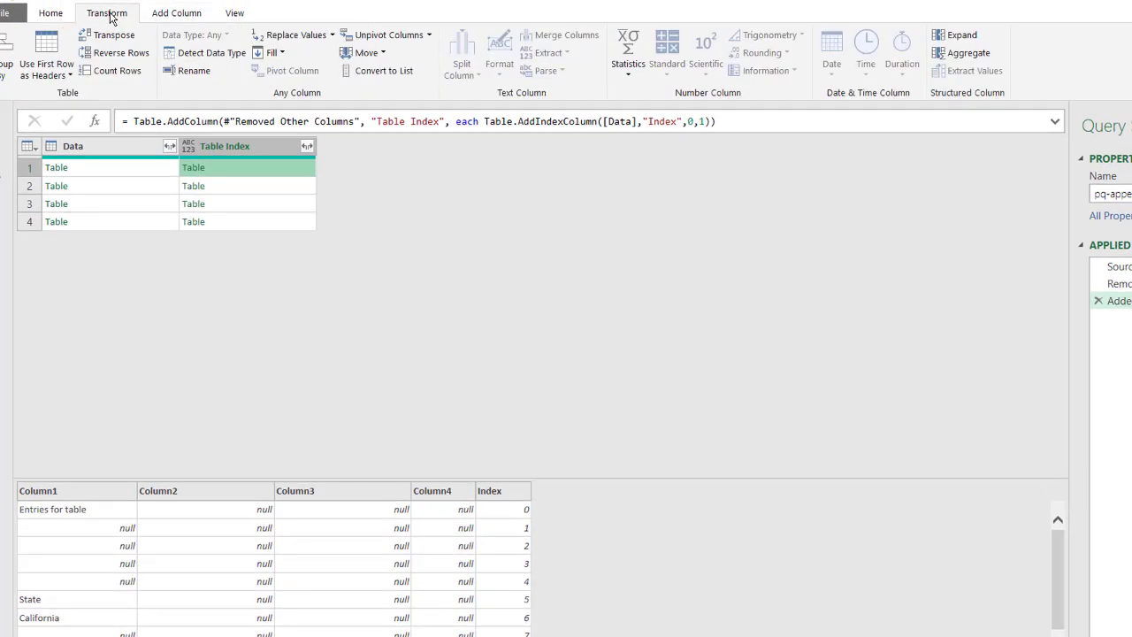
click(167, 16)
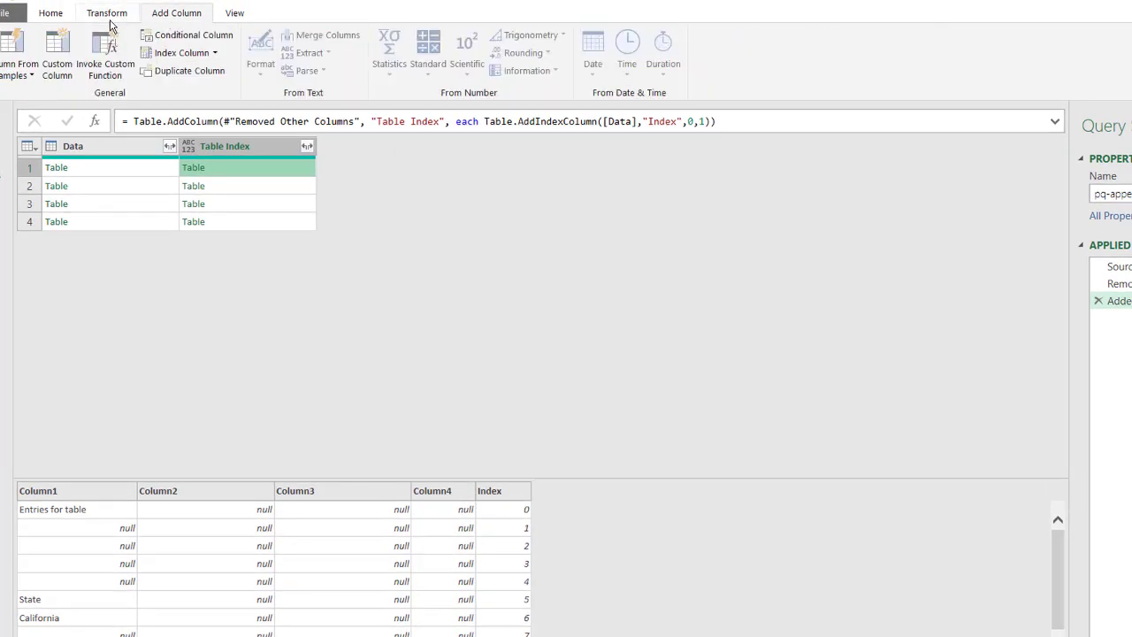
click(58, 53)
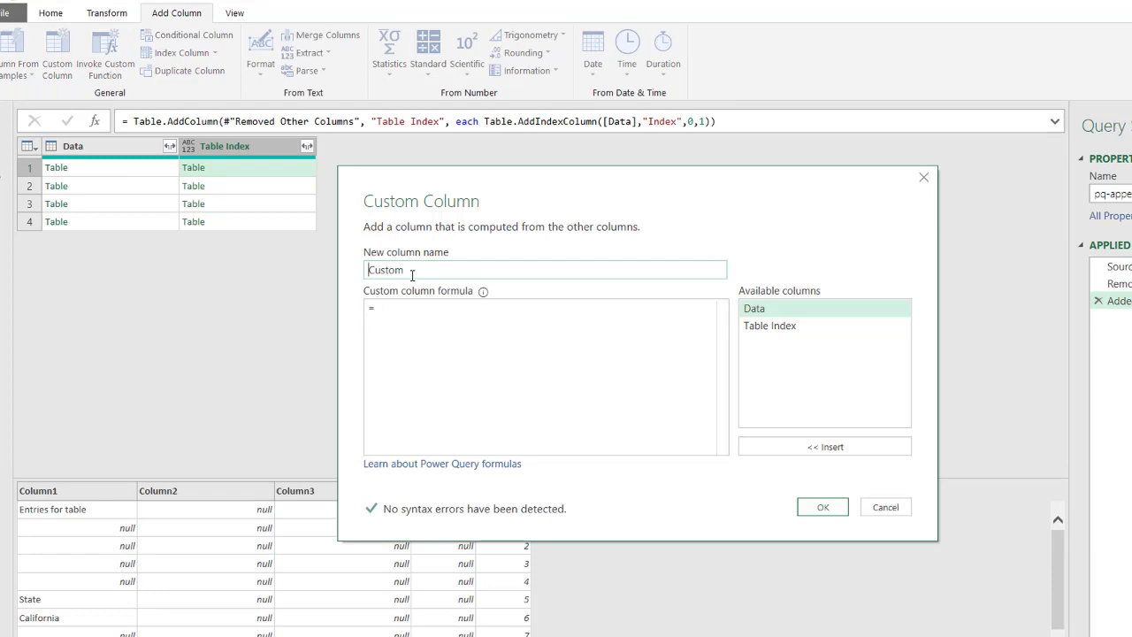
key(BackSpace)
key(BackSpace)
key(BackSpace)
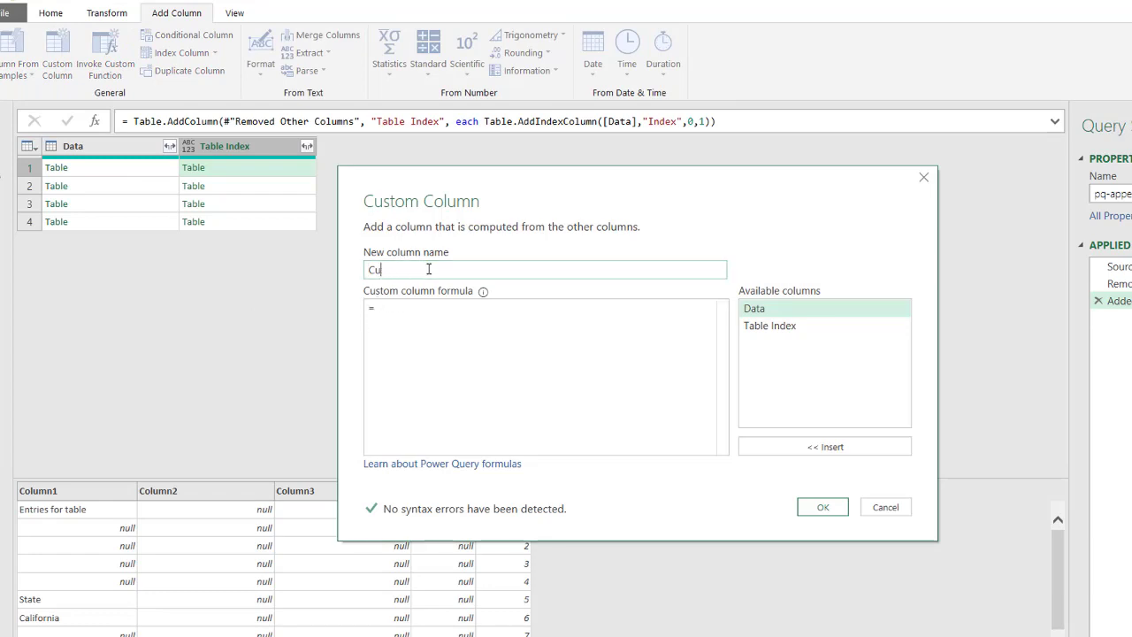
text(State Id)
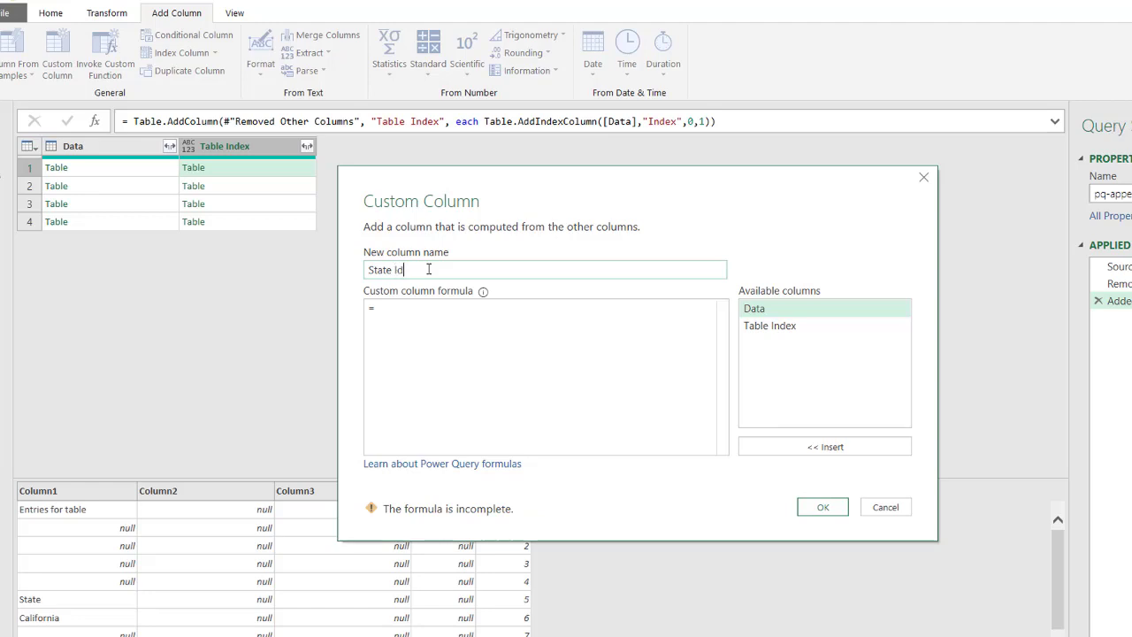
key(BackSpace)
Give State ID the formula List.PositionOf([Data][Column1],"State"), yielding 5, 0, 0, 1.
click(432, 316)
text(l)
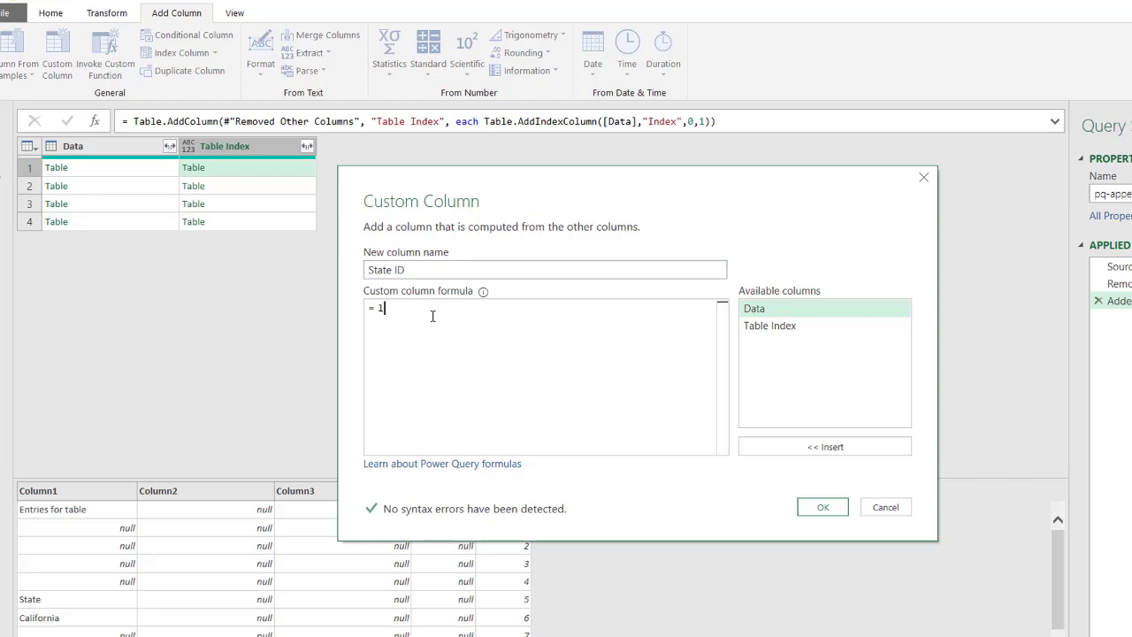
text(ist.po)
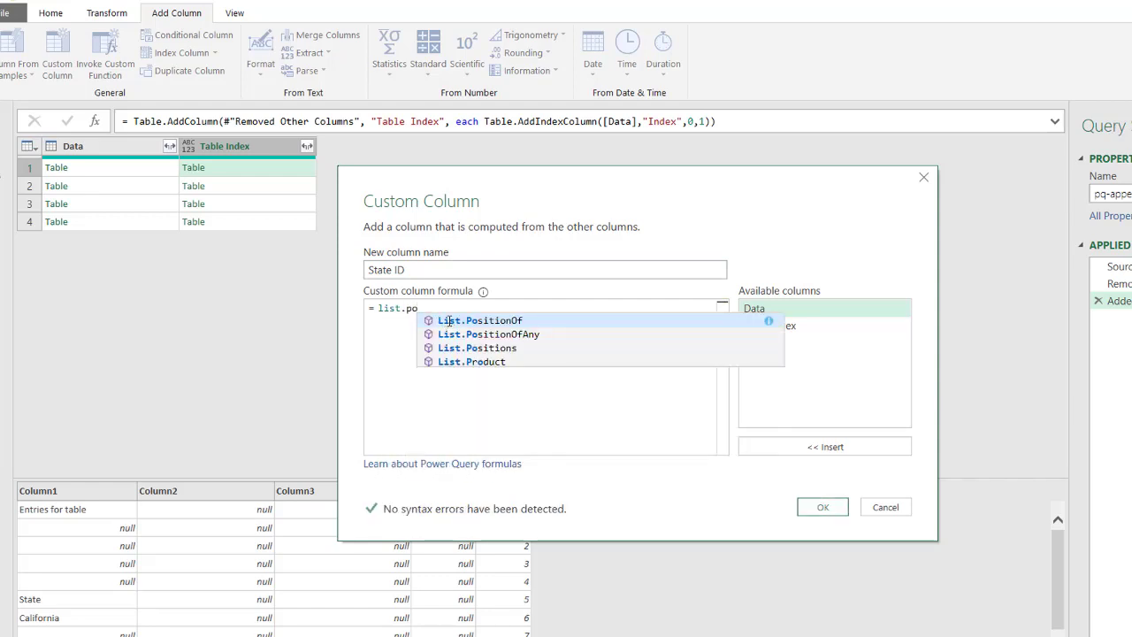
click(449, 321)
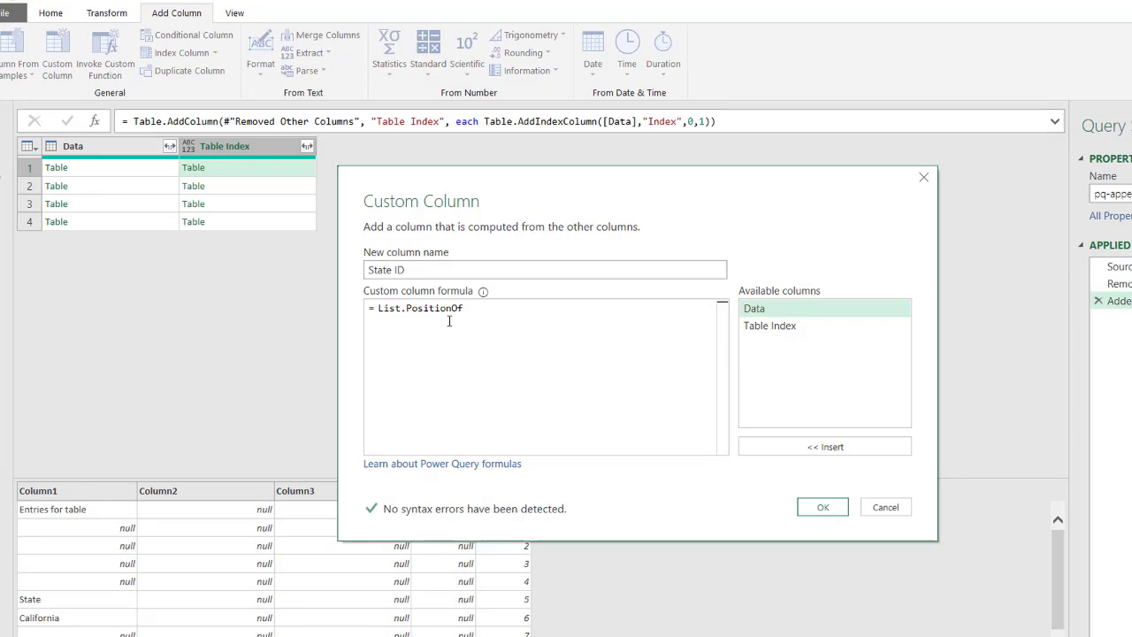
text(()
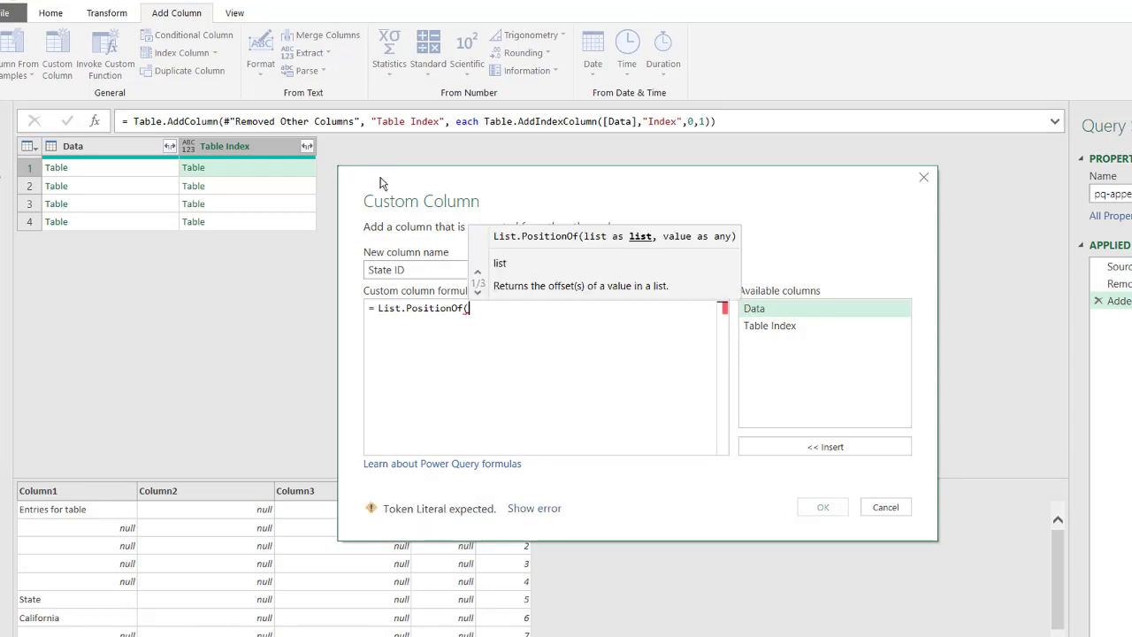
double_click(755, 307)
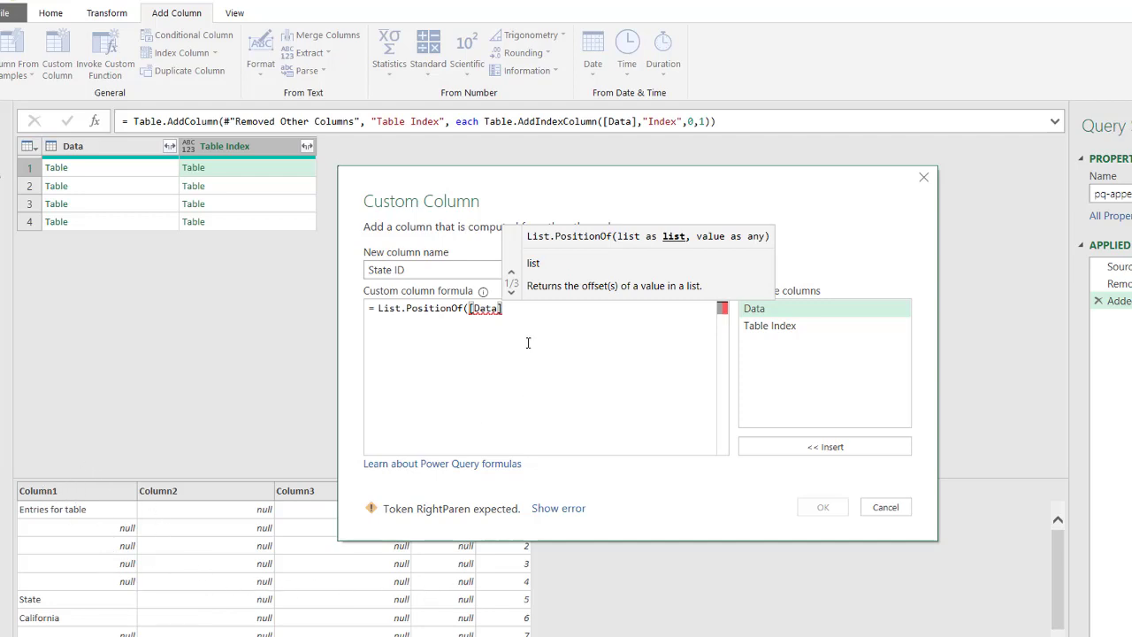
text(,)
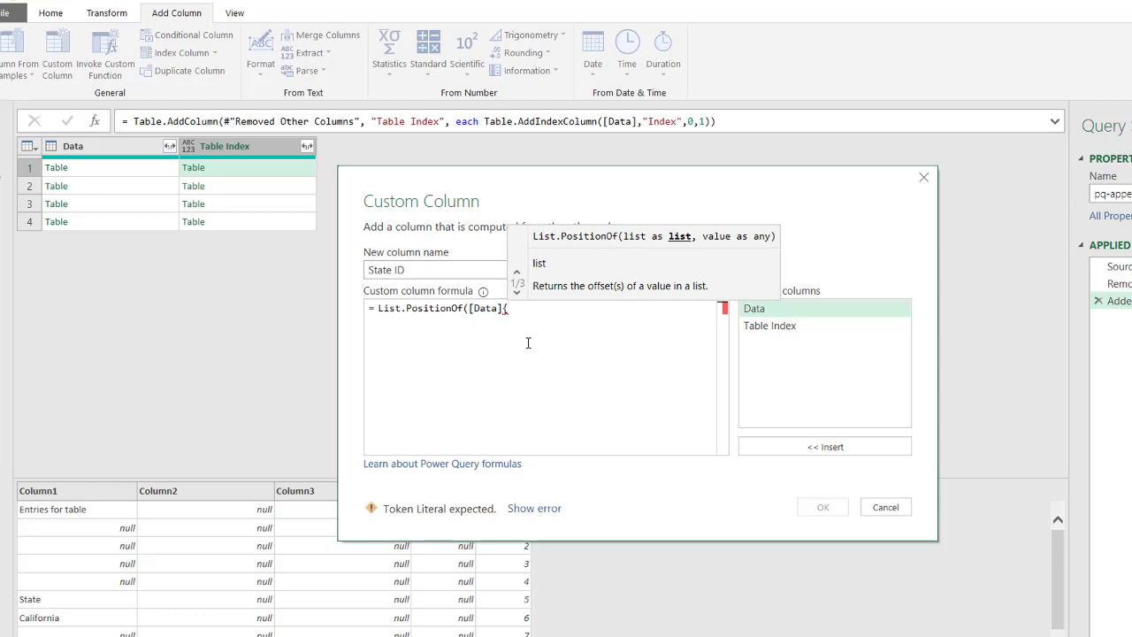
text(Colum)
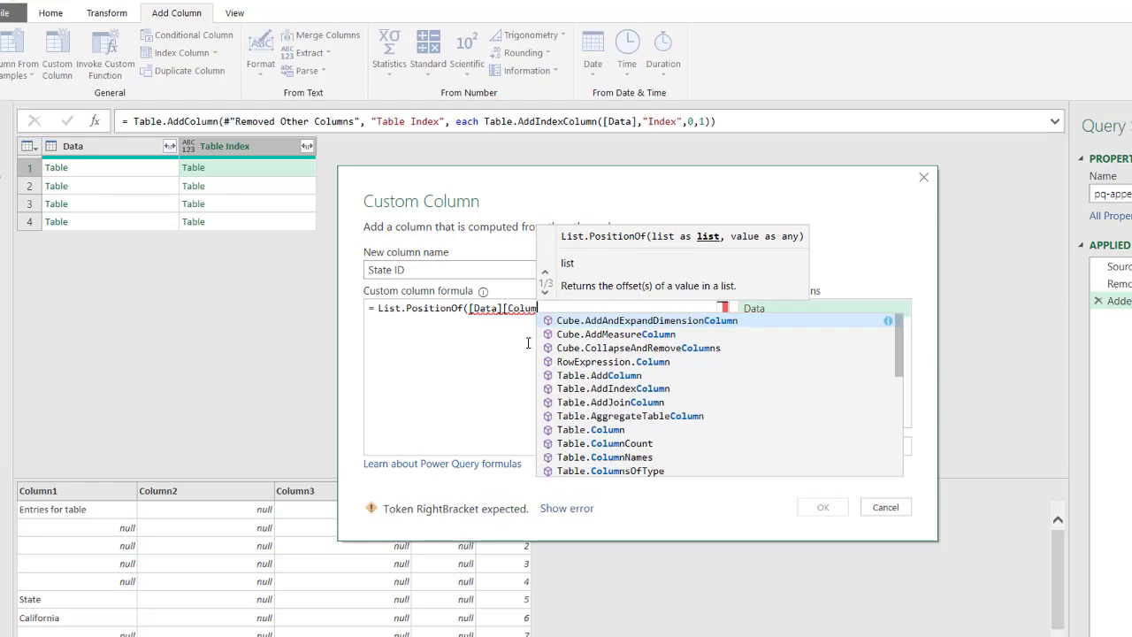
text(n1)
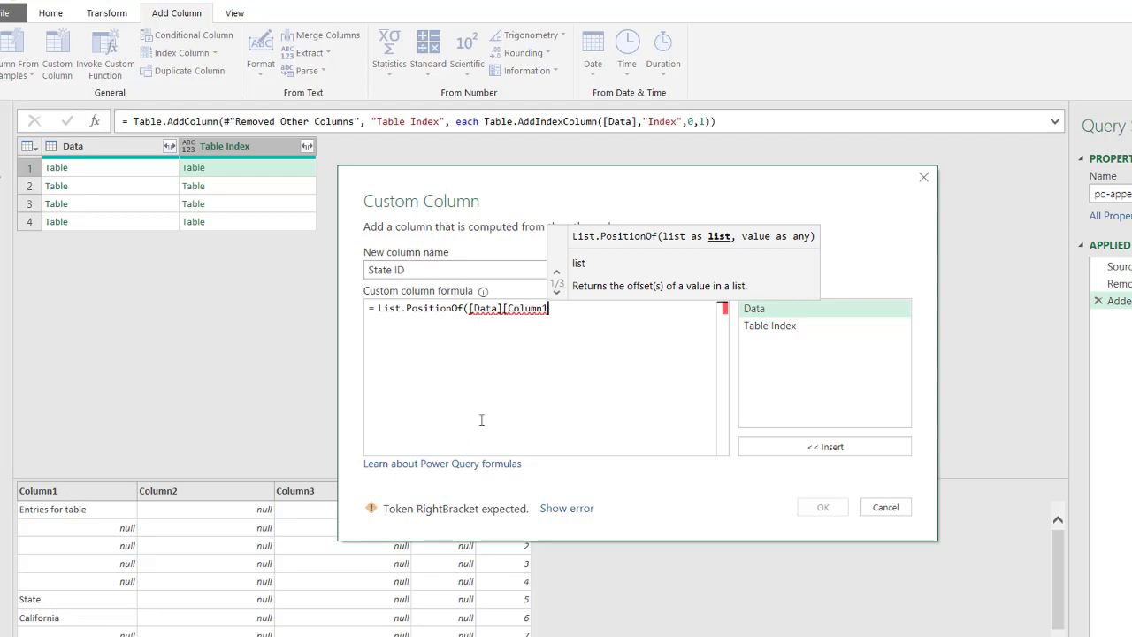
text(])
text(])
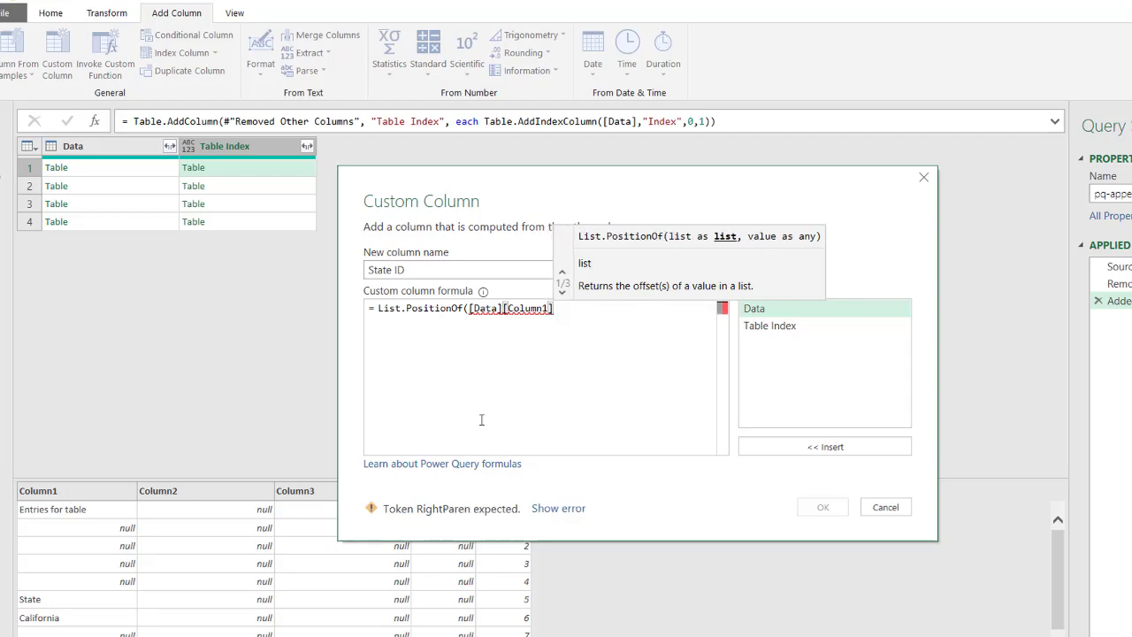
text(,)
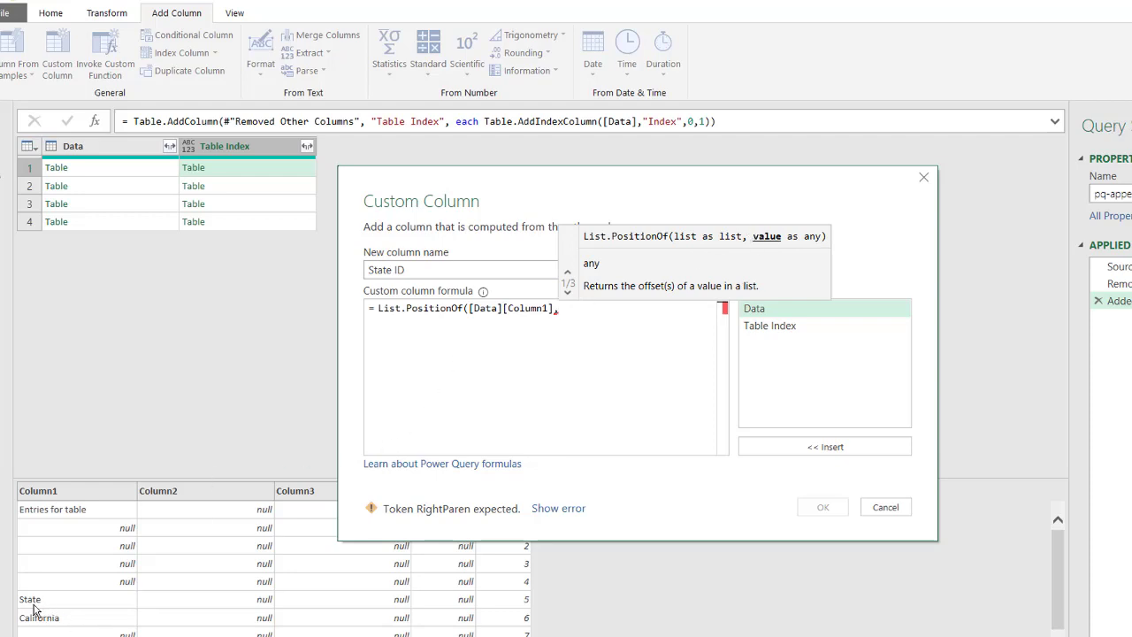
text("S)
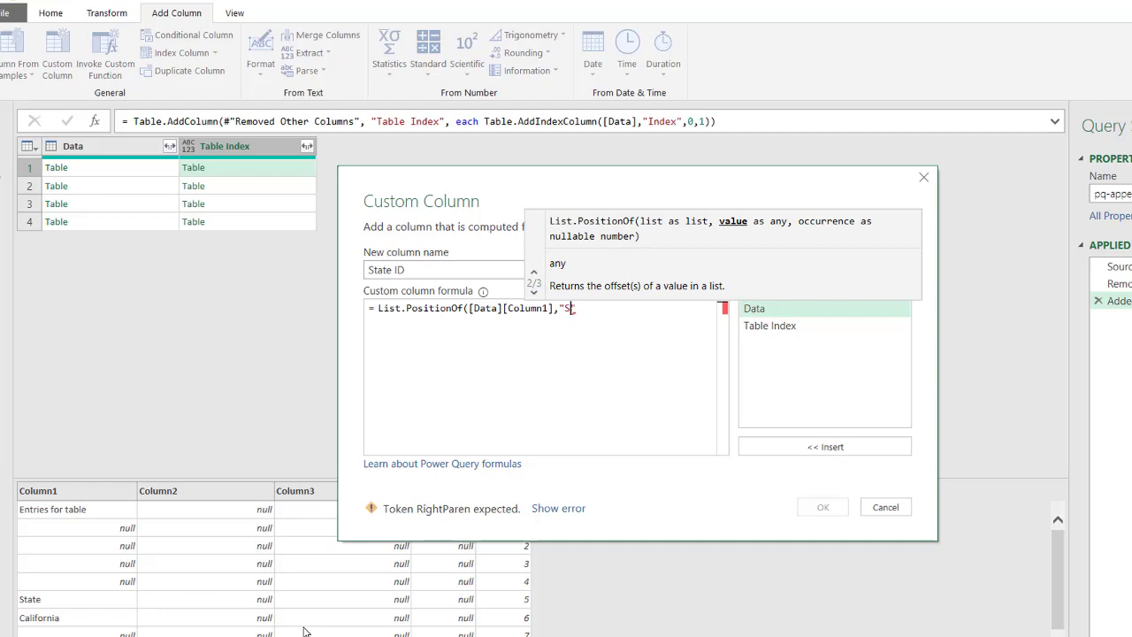
text(tate"))
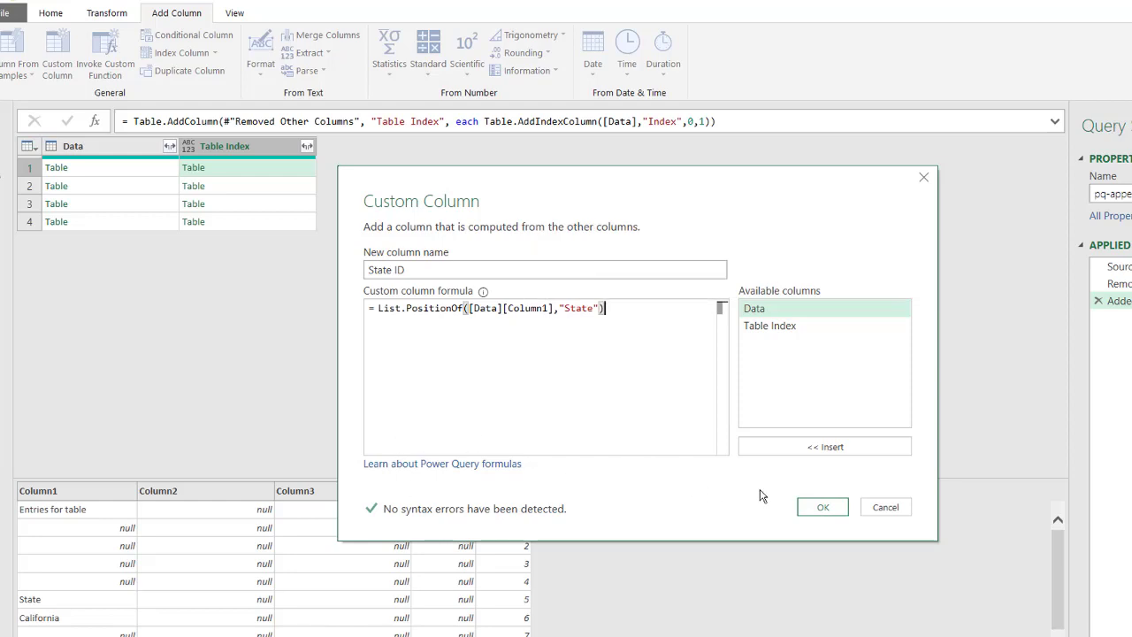
click(822, 506)
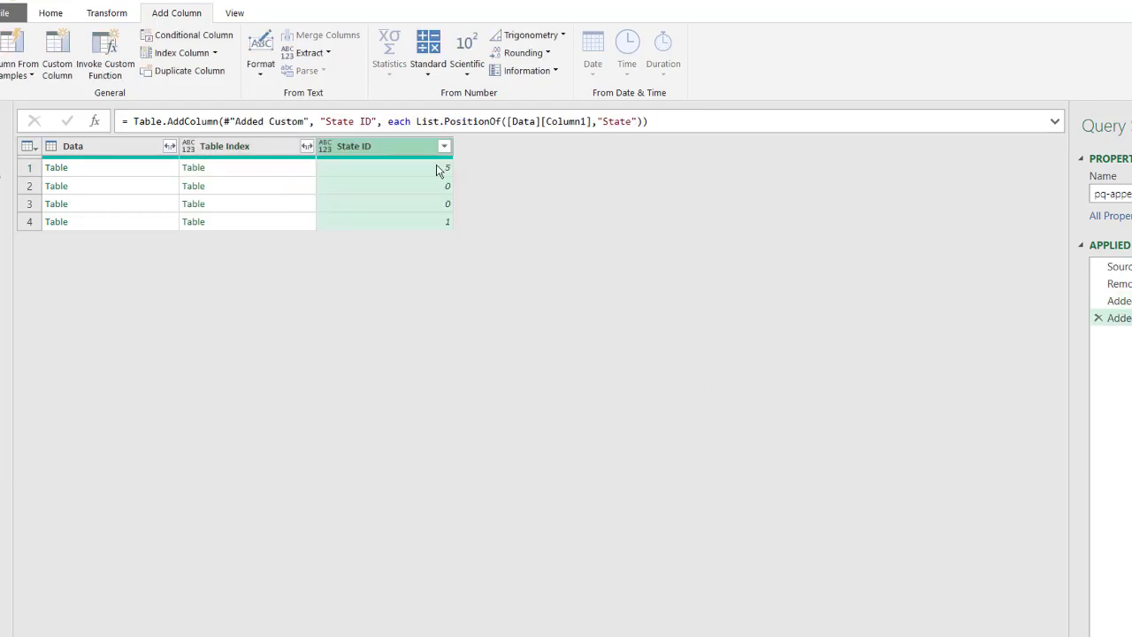
Check the first table's State ID of 5 against its preview showing State above California.
click(406, 174)
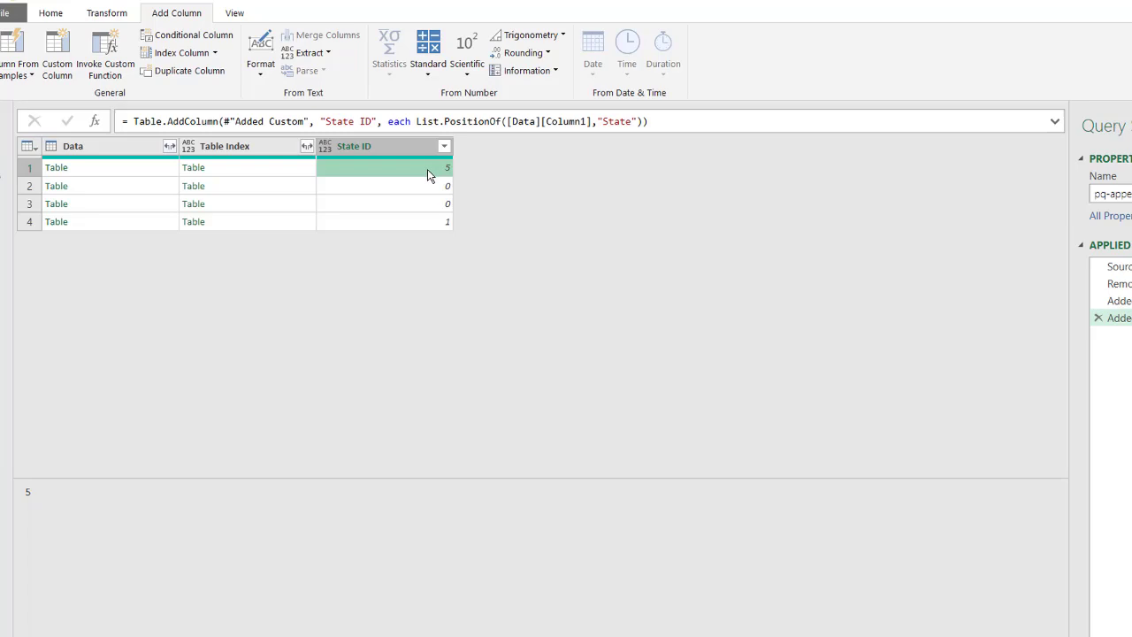
click(131, 169)
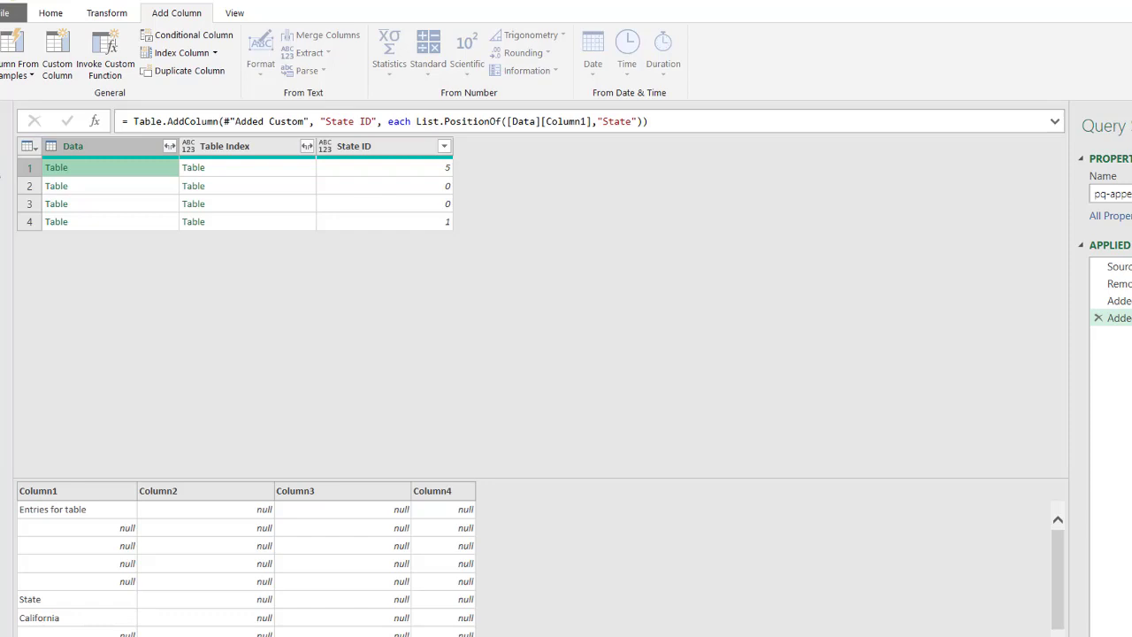
Add a custom column named State, beginning its formula with [Data][Column1].
click(51, 44)
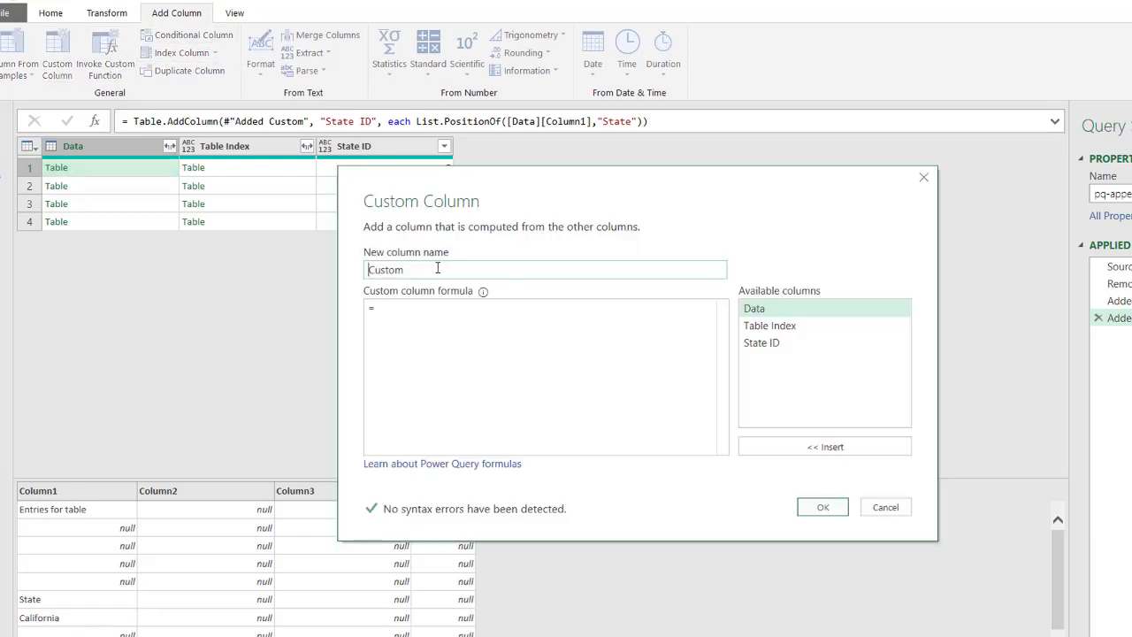
text(State)
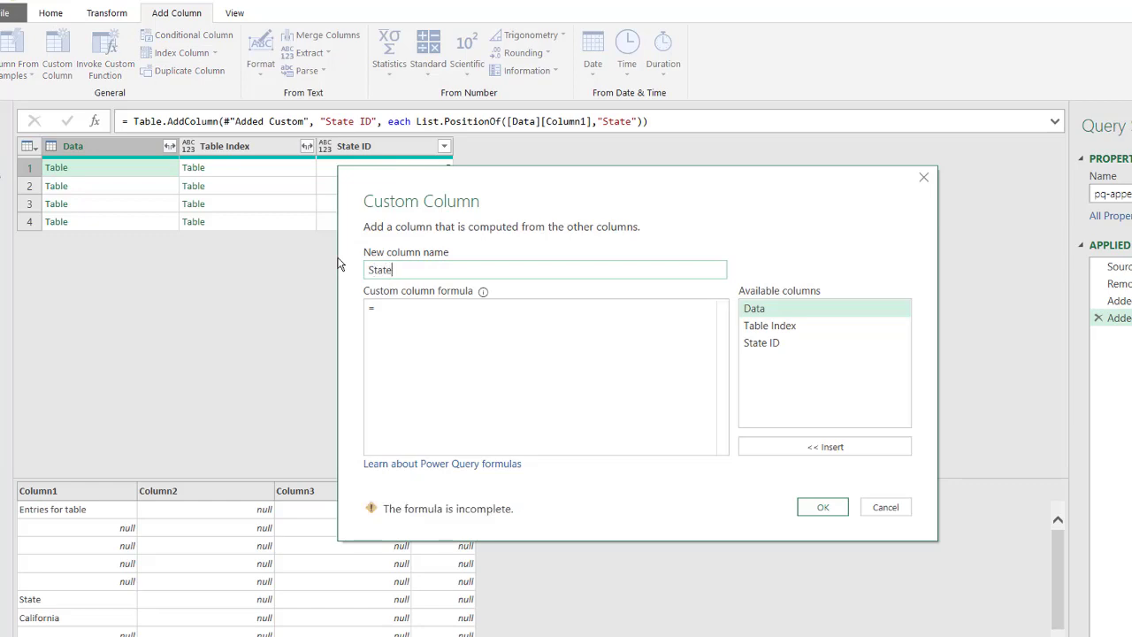
click(404, 315)
drag(535, 195, 619, 178)
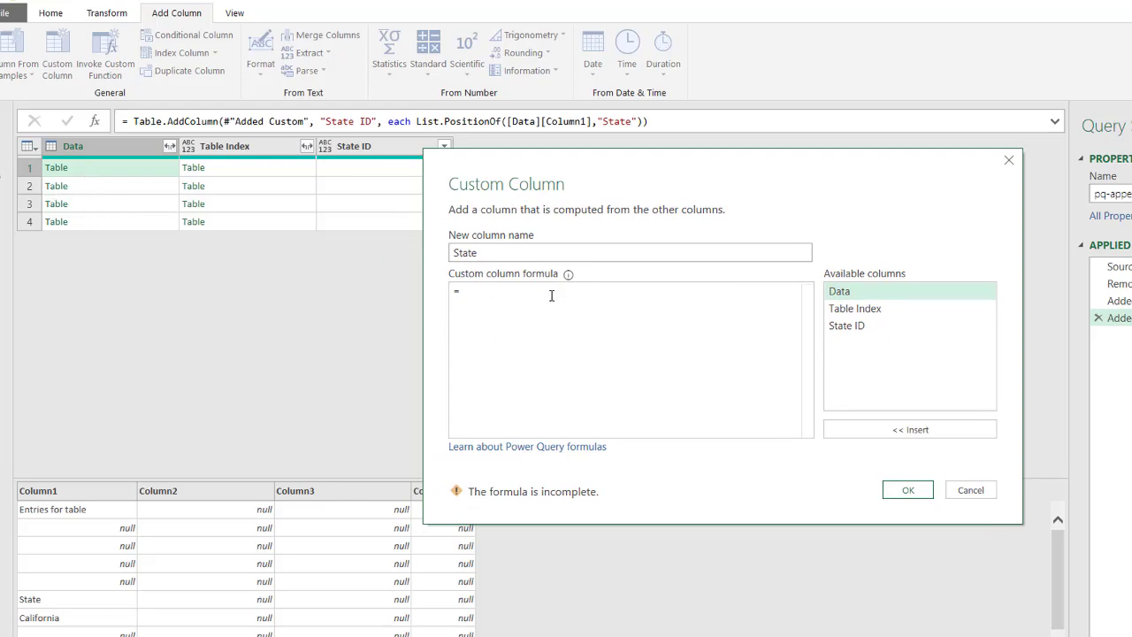
double_click(850, 290)
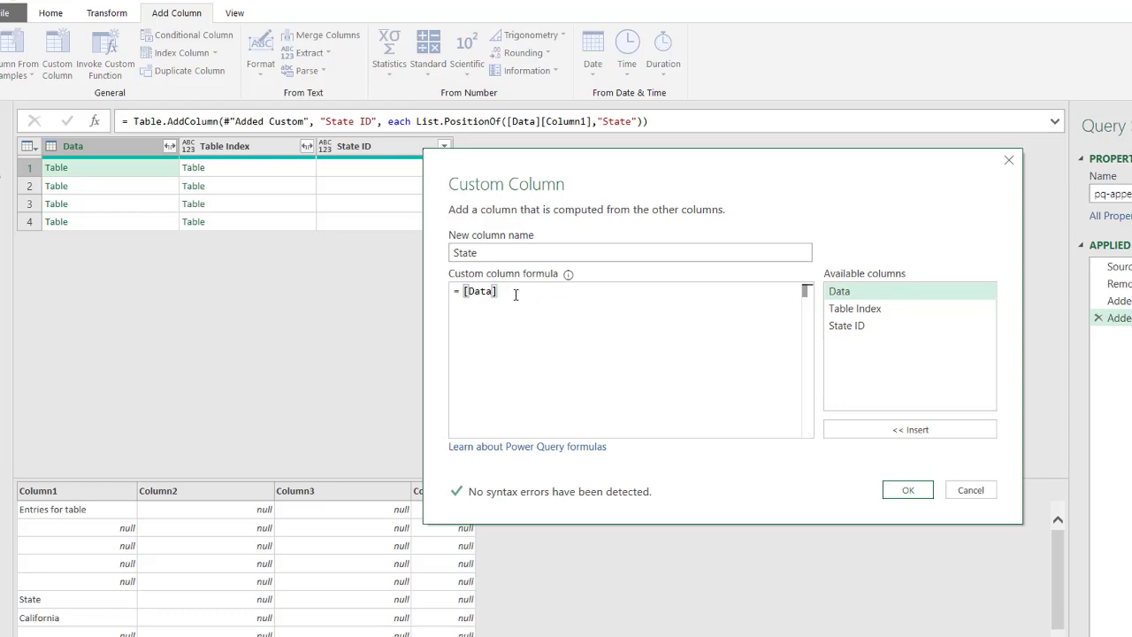
text({)
key(BackSpace)
text([Column1)
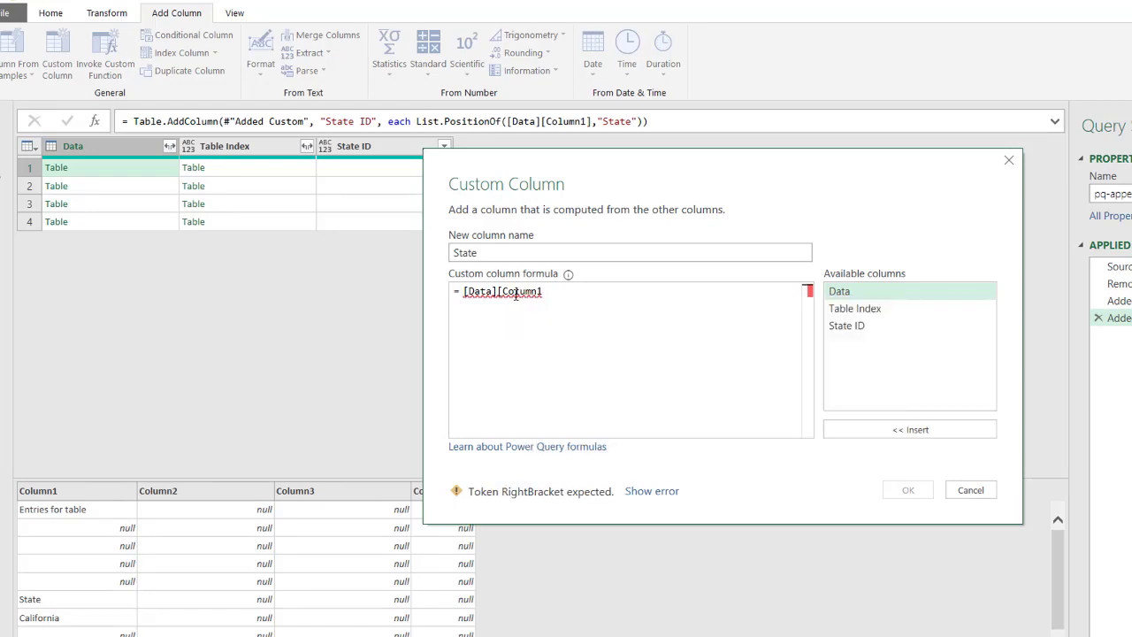
text(])
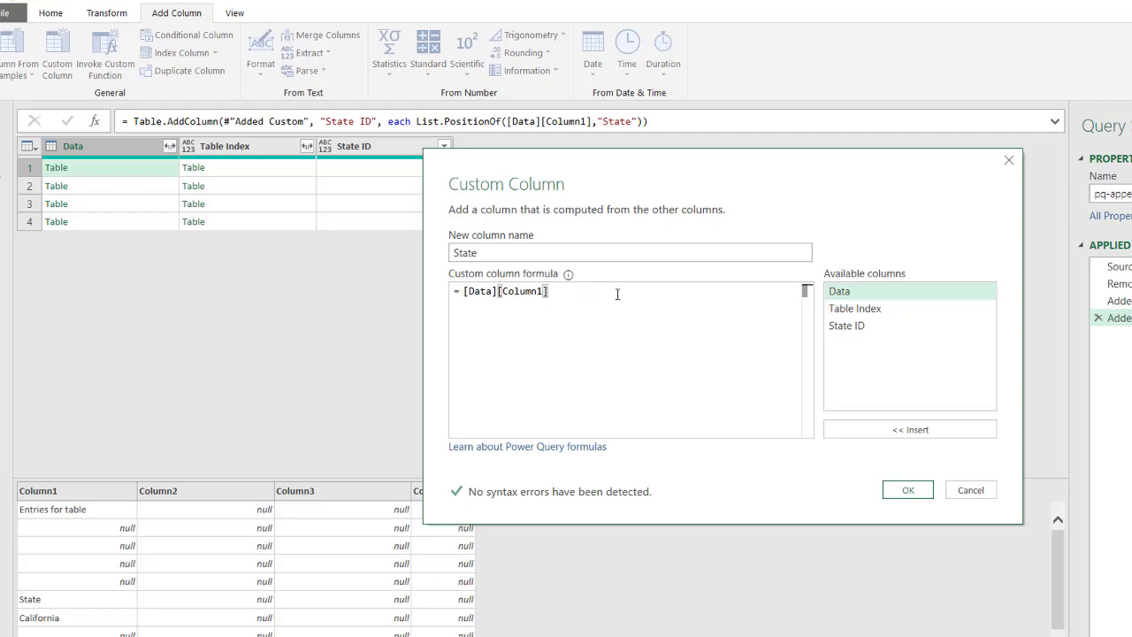
Complete the formula as [Data][Column1]{[State ID]+1} and create the State column.
drag(720, 177, 803, 259)
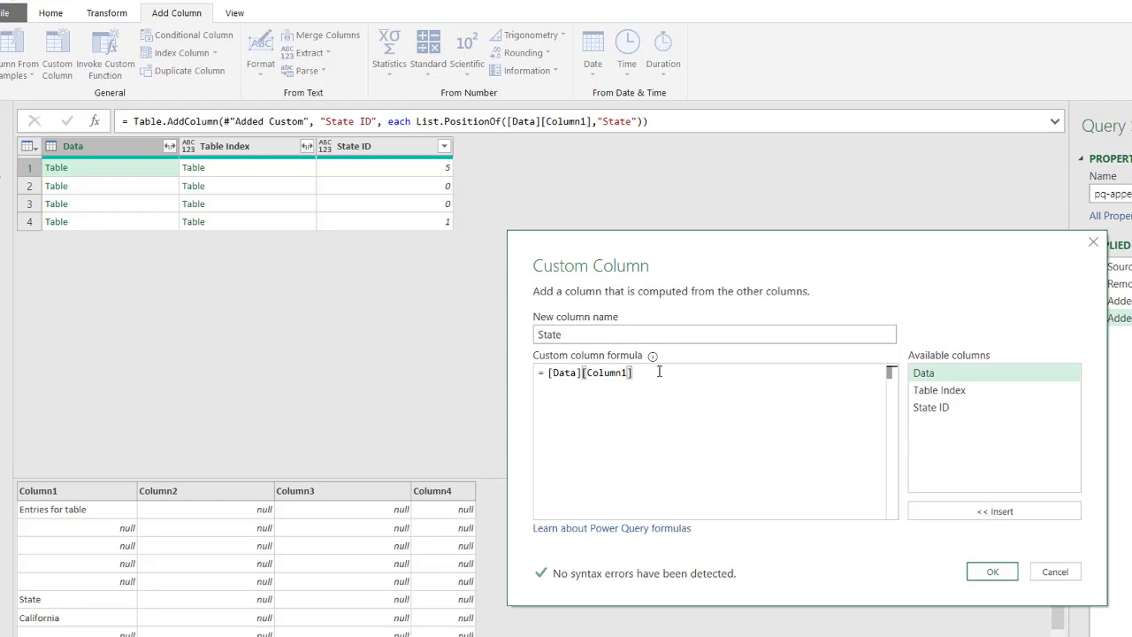
text({)
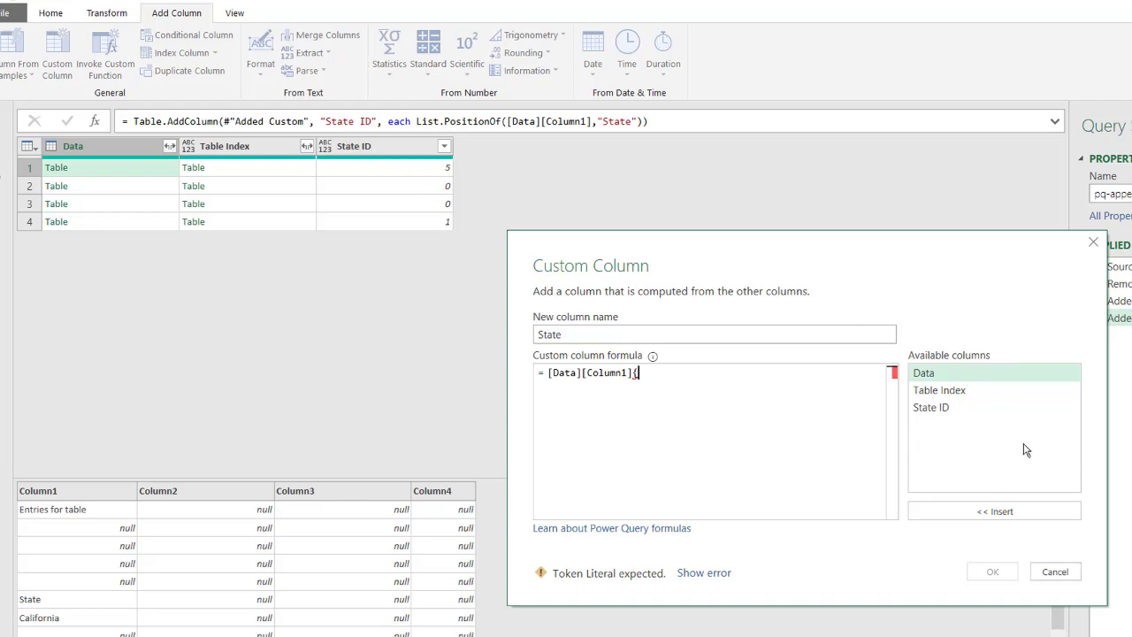
double_click(943, 411)
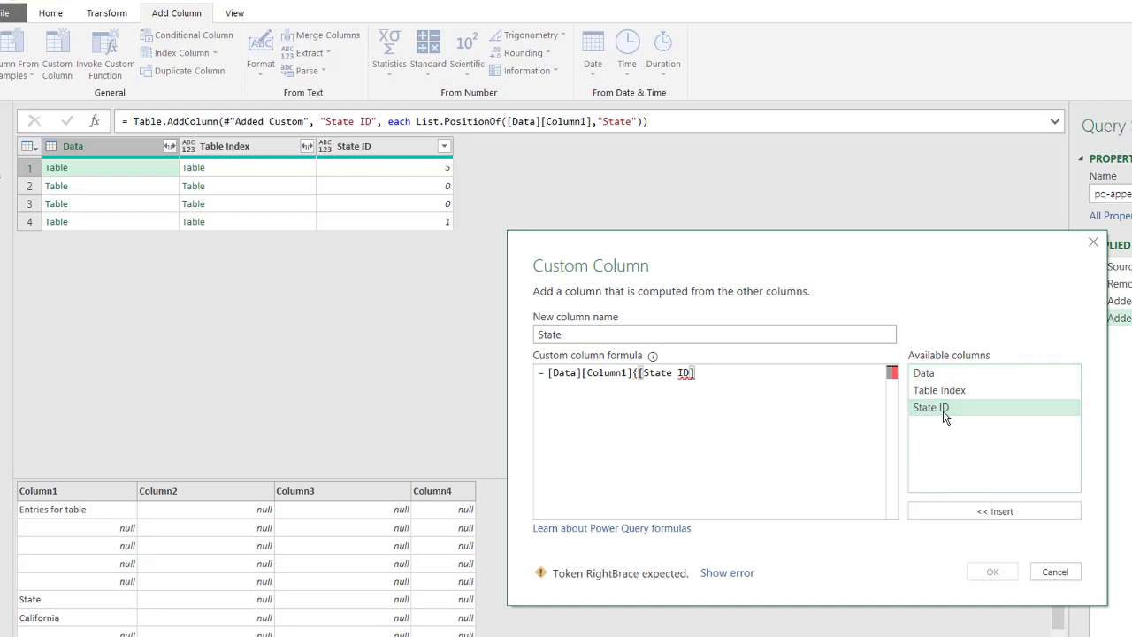
text(+)
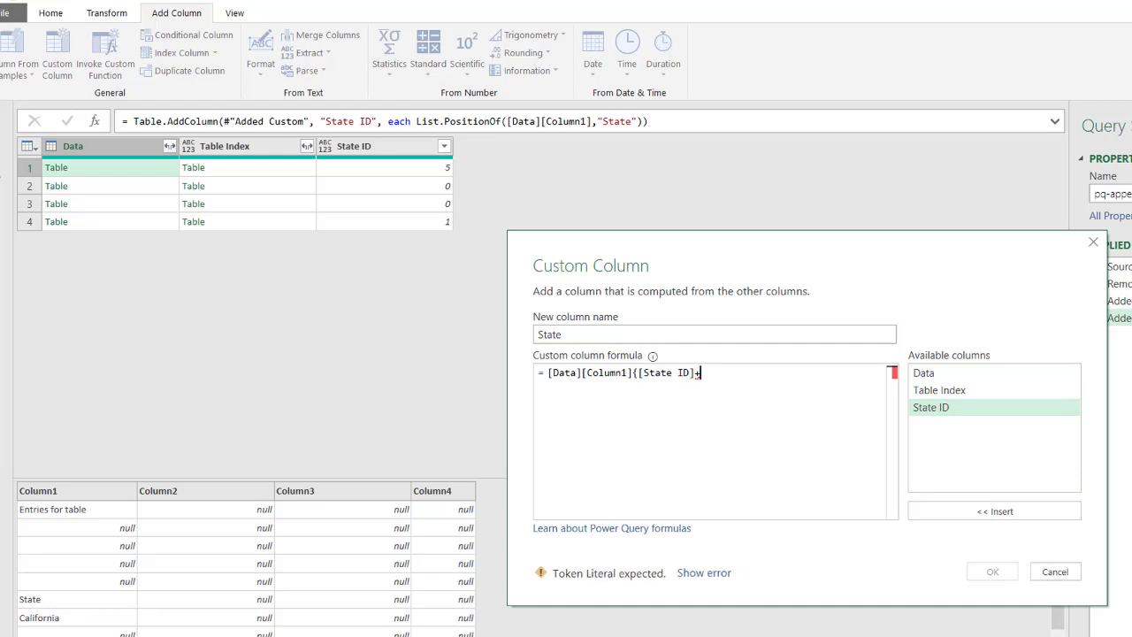
text(1)
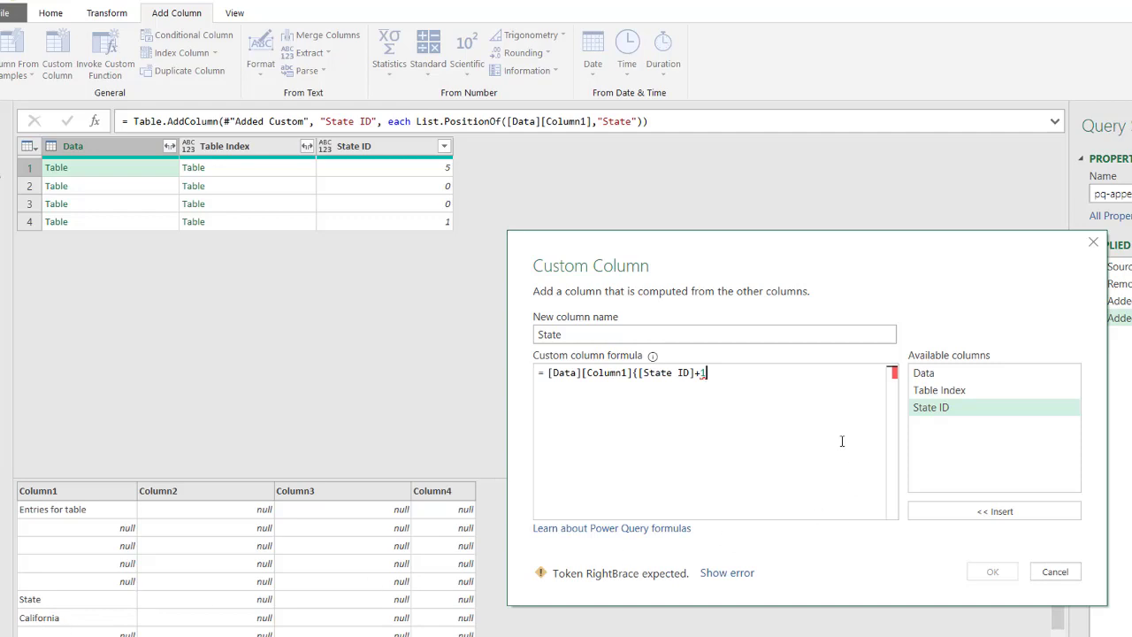
text(})
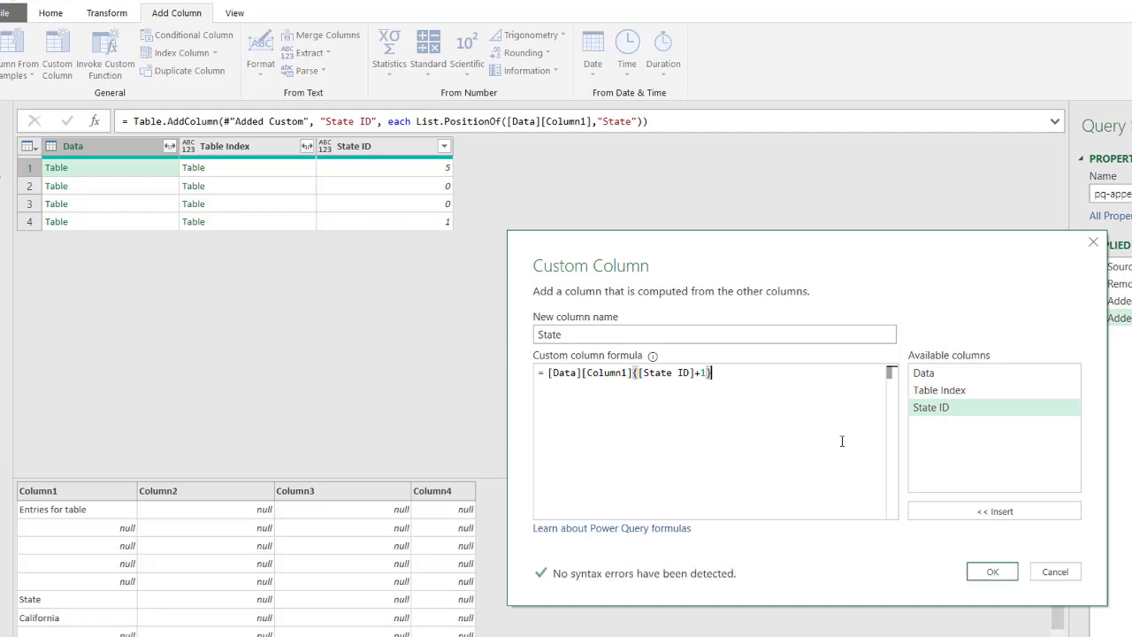
click(1004, 574)
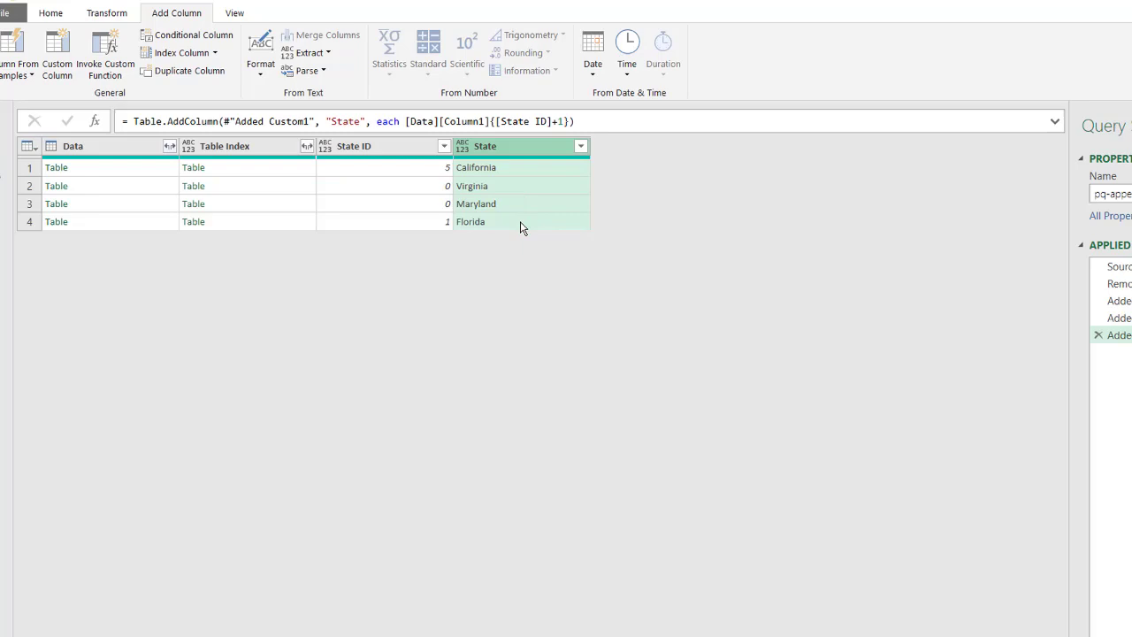
Enlarge the Data preview pane, check the Virginia table, then show the first table's rows again.
click(102, 152)
click(132, 169)
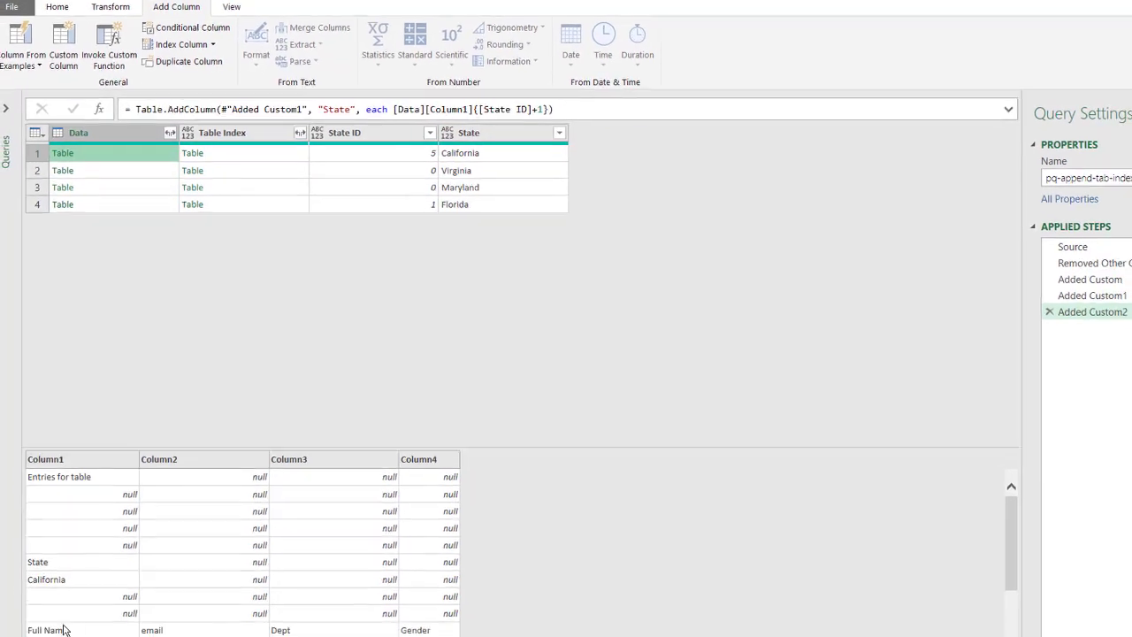
drag(252, 416, 252, 295)
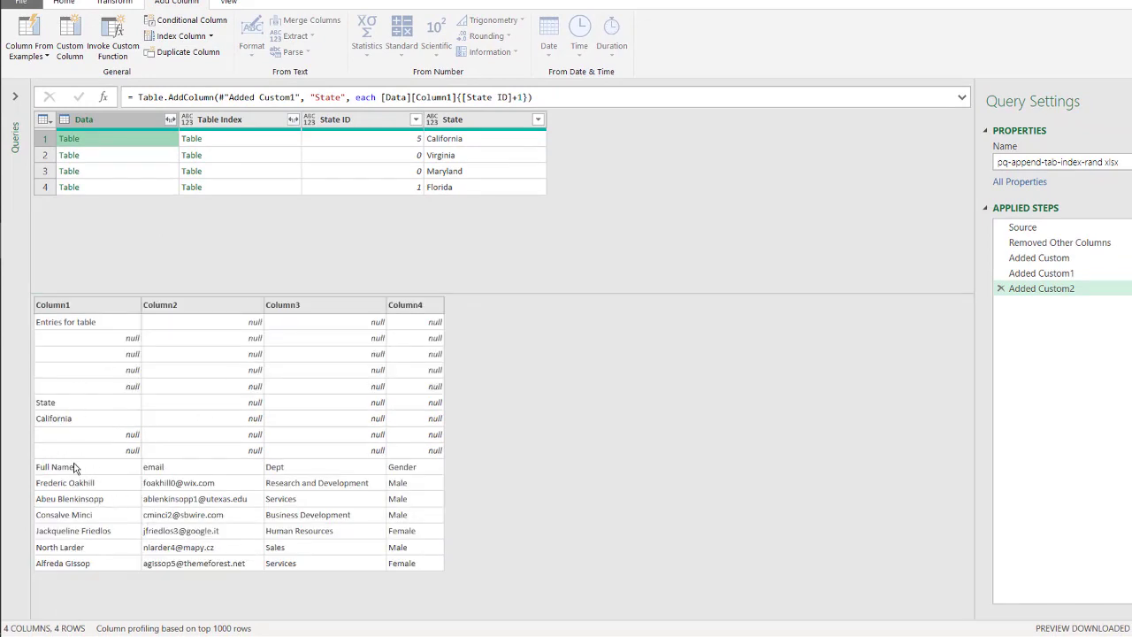
click(138, 158)
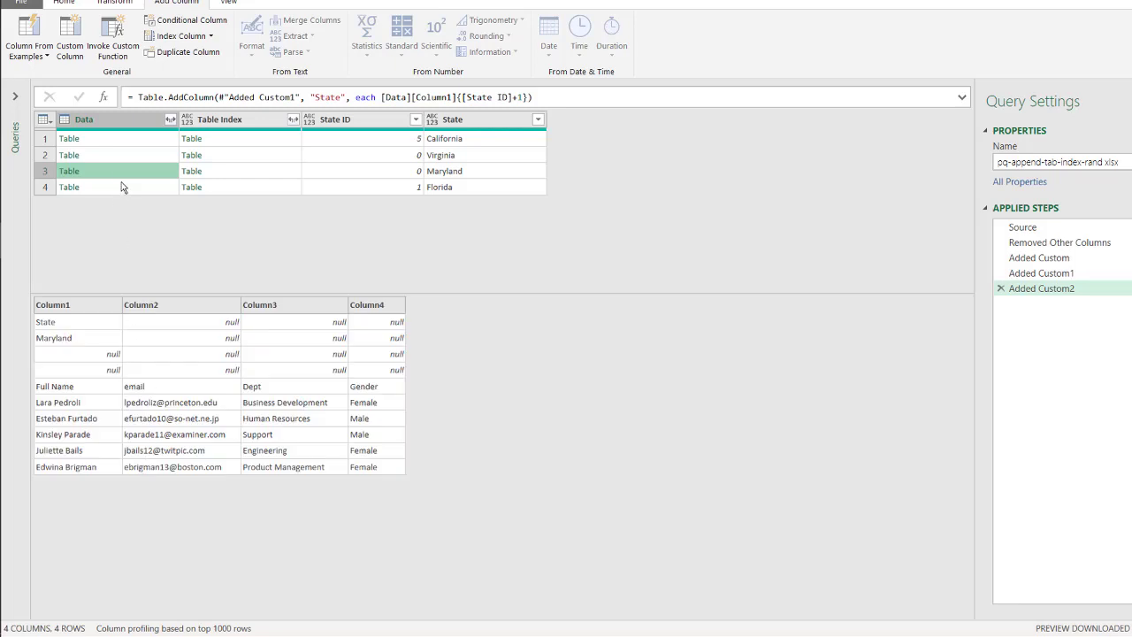
click(123, 140)
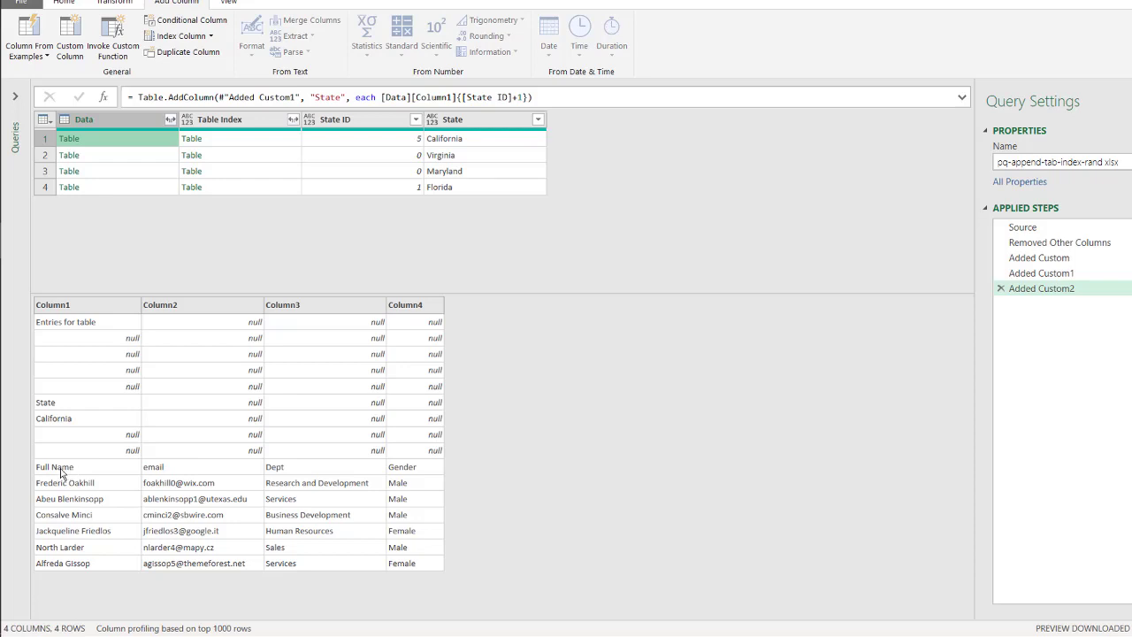
Start a new custom column named Full Name.
click(70, 40)
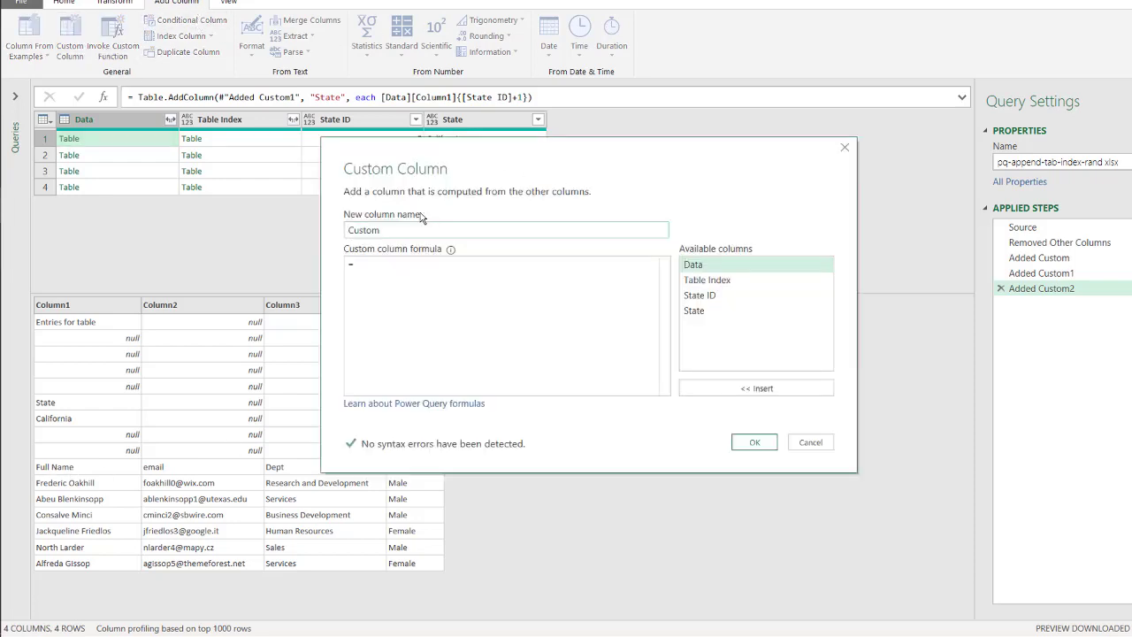
drag(334, 229, 545, 247)
text(ful)
text(Full Name)
click(409, 264)
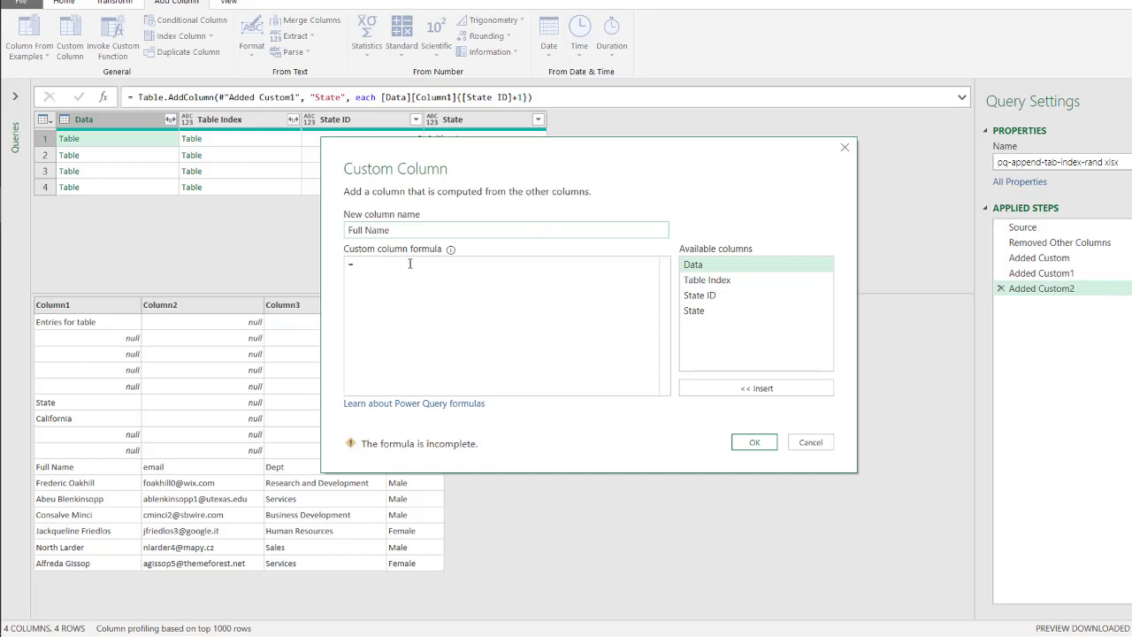
Enter the formula List.PositionOf([Data][Column1],"Full Name") and create the column.
text(lis)
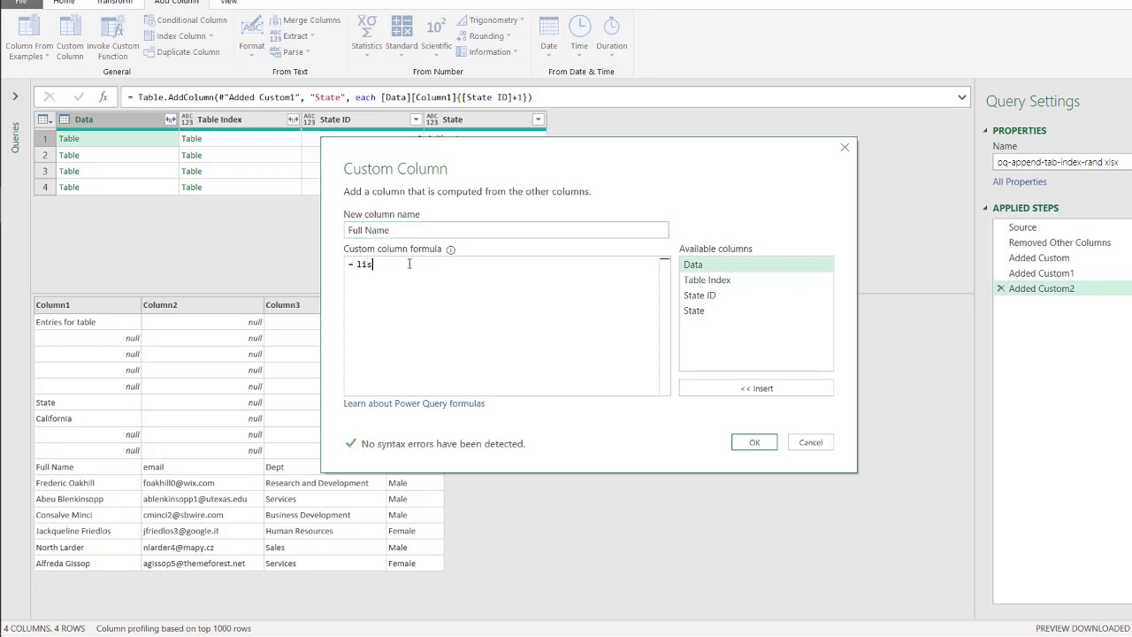
text(t.po)
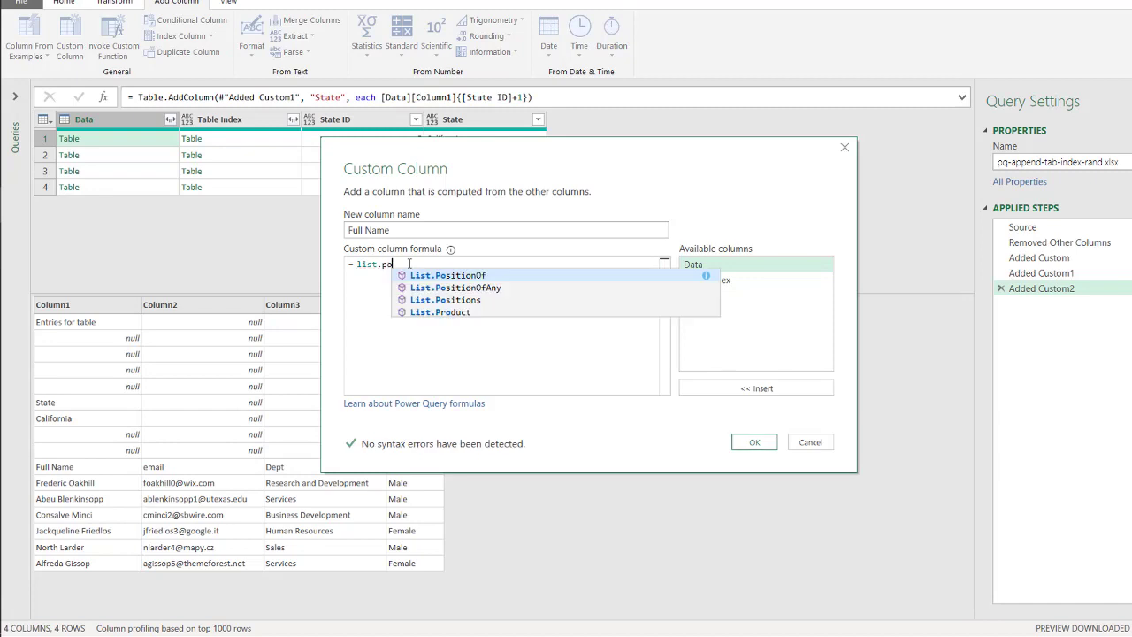
click(466, 279)
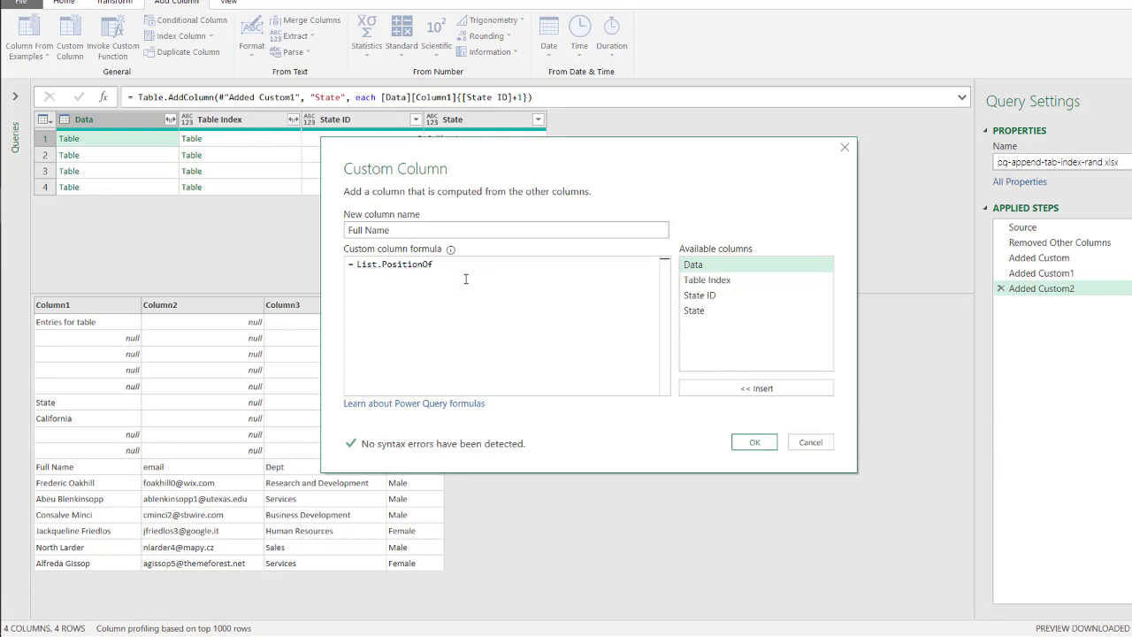
text(()
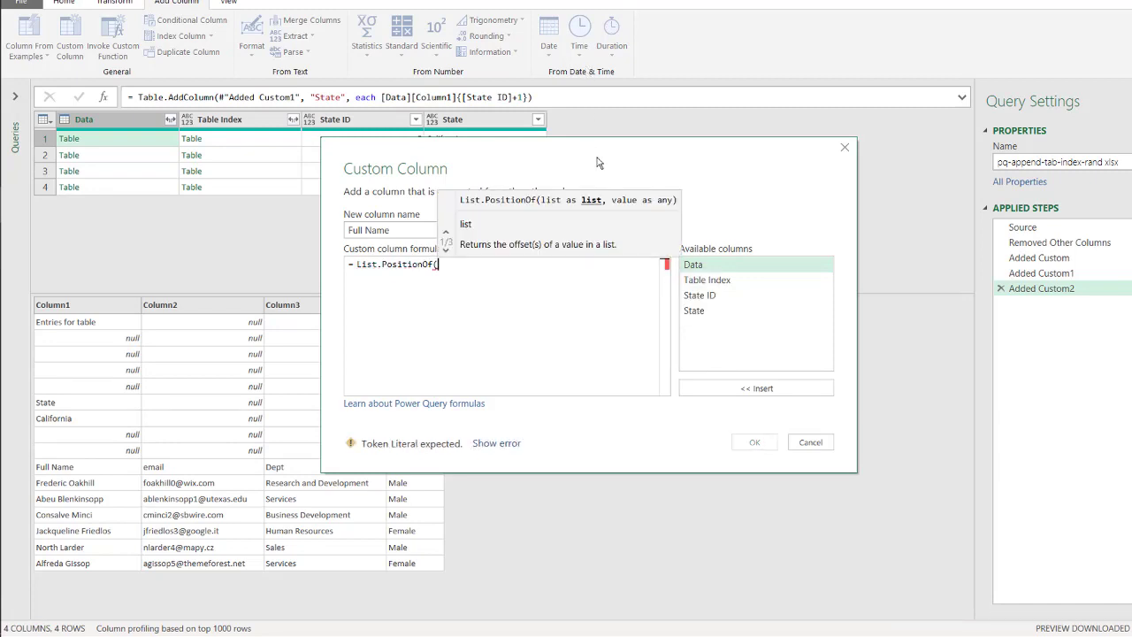
drag(597, 162, 761, 195)
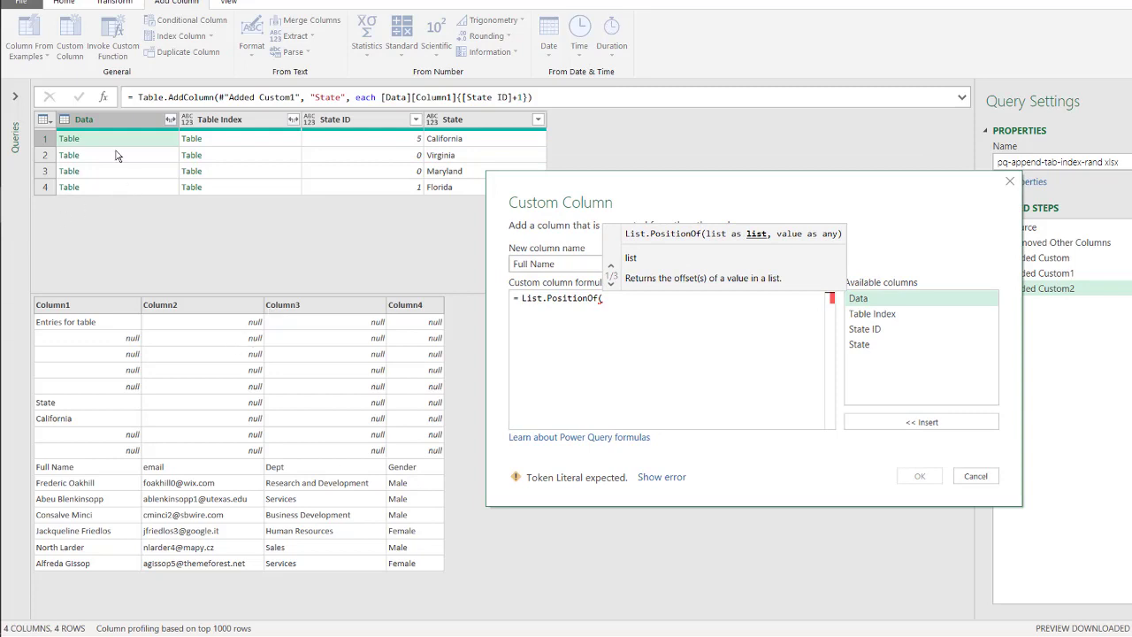
click(877, 300)
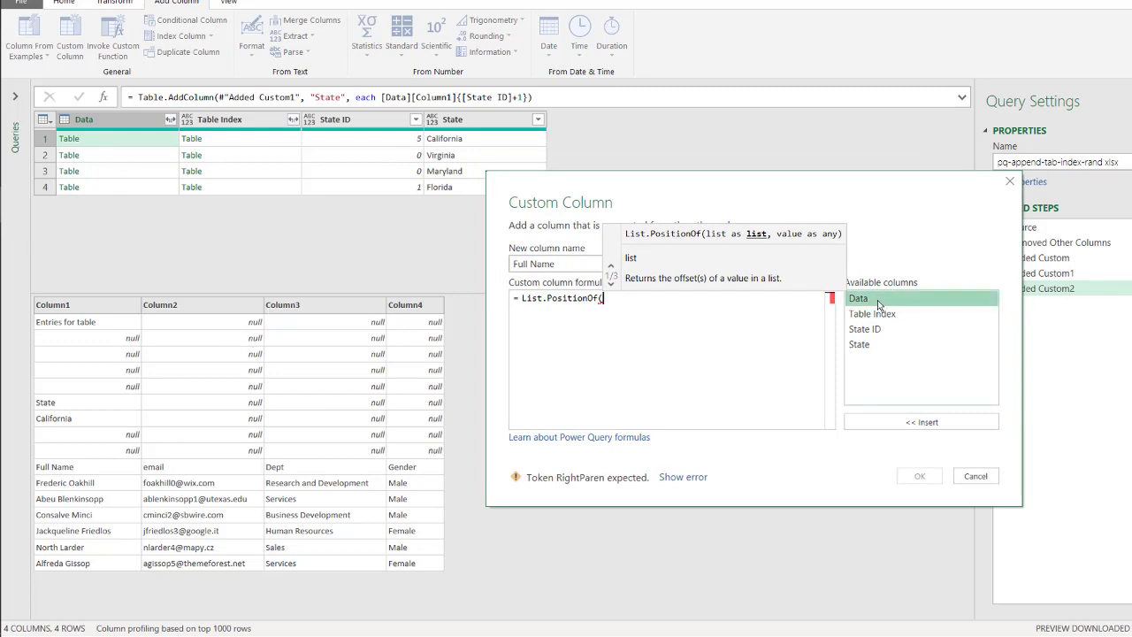
double_click(877, 299)
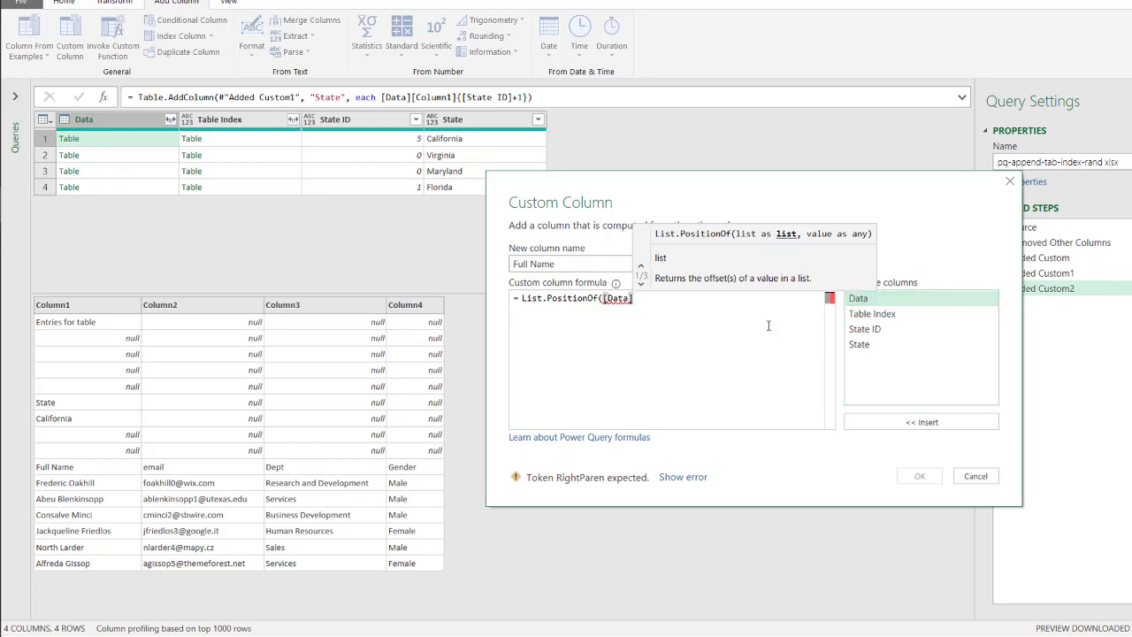
text([Column)
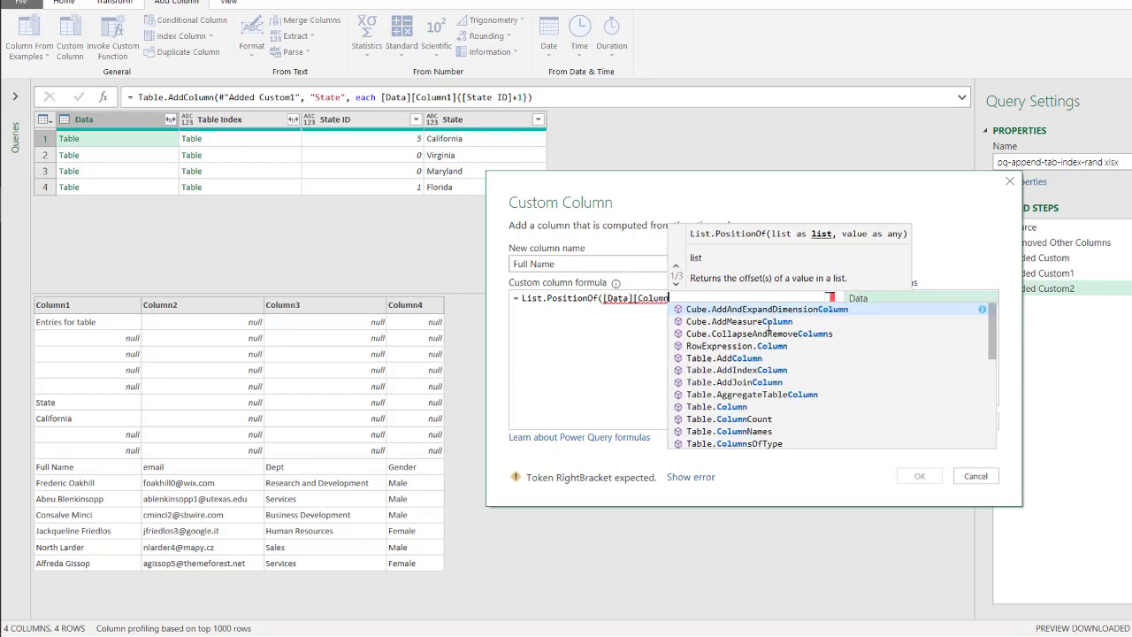
text(1])
text(])
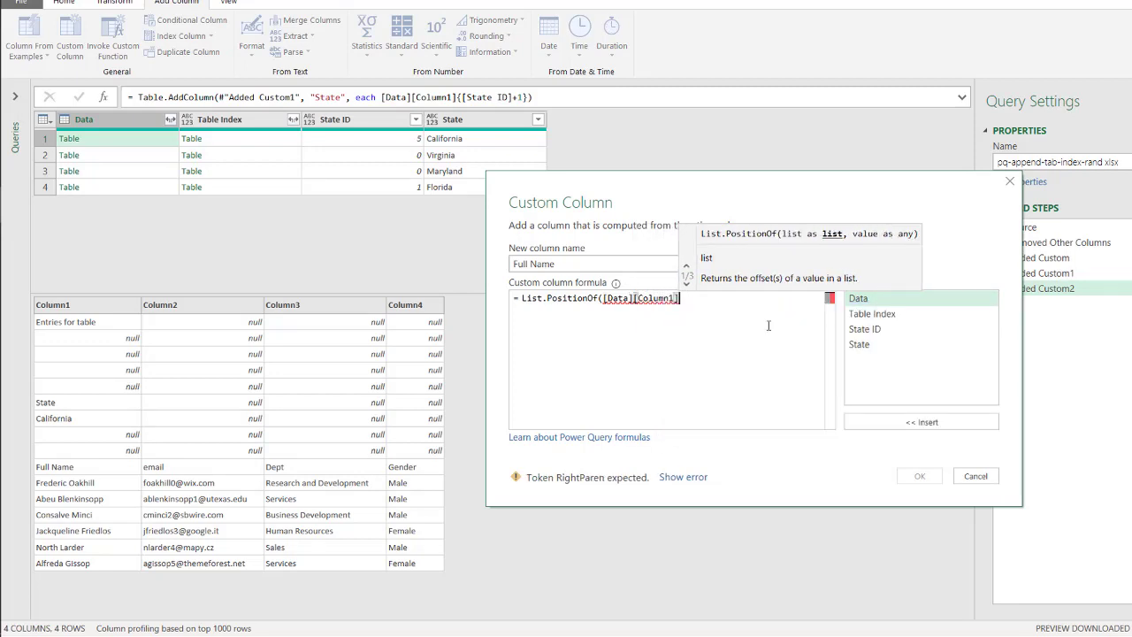
text(,)
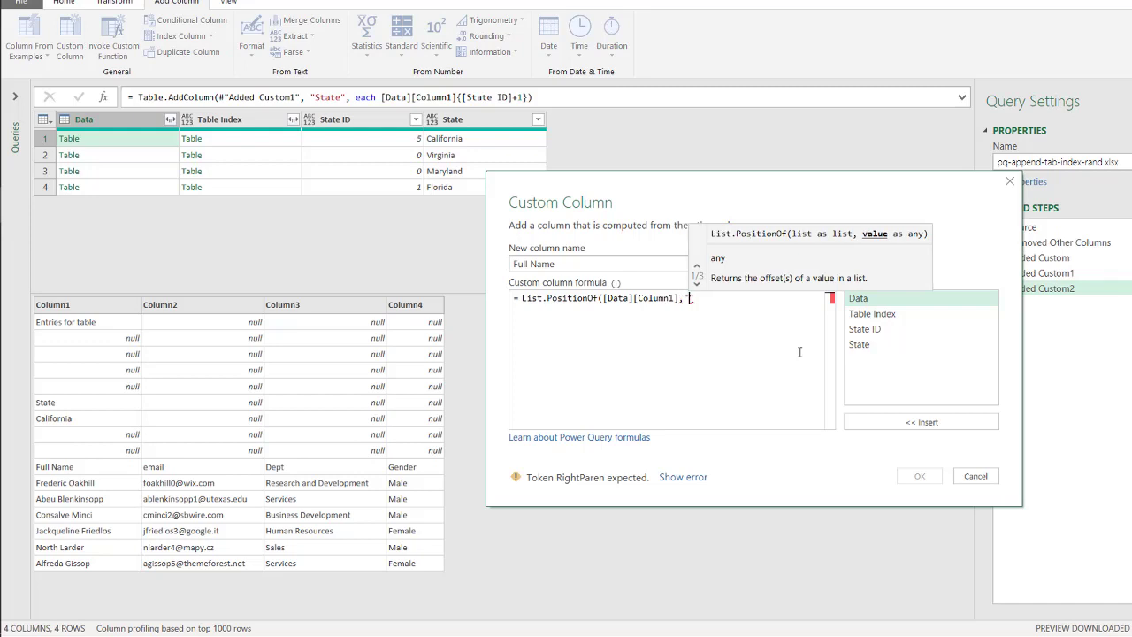
text("Full Name")
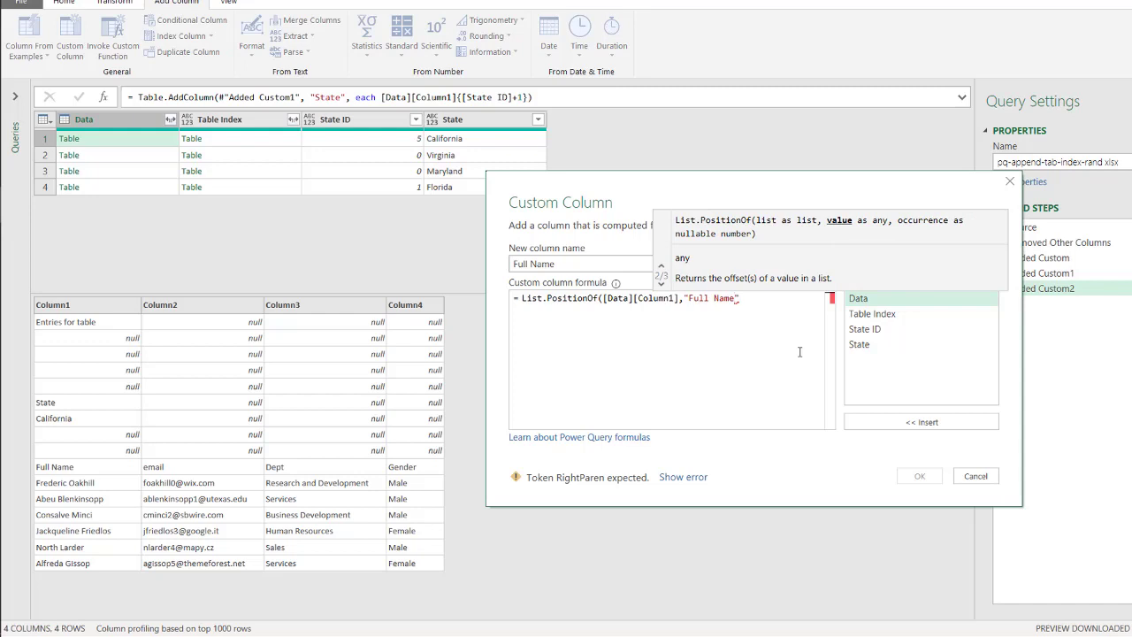
text())
key(Return)
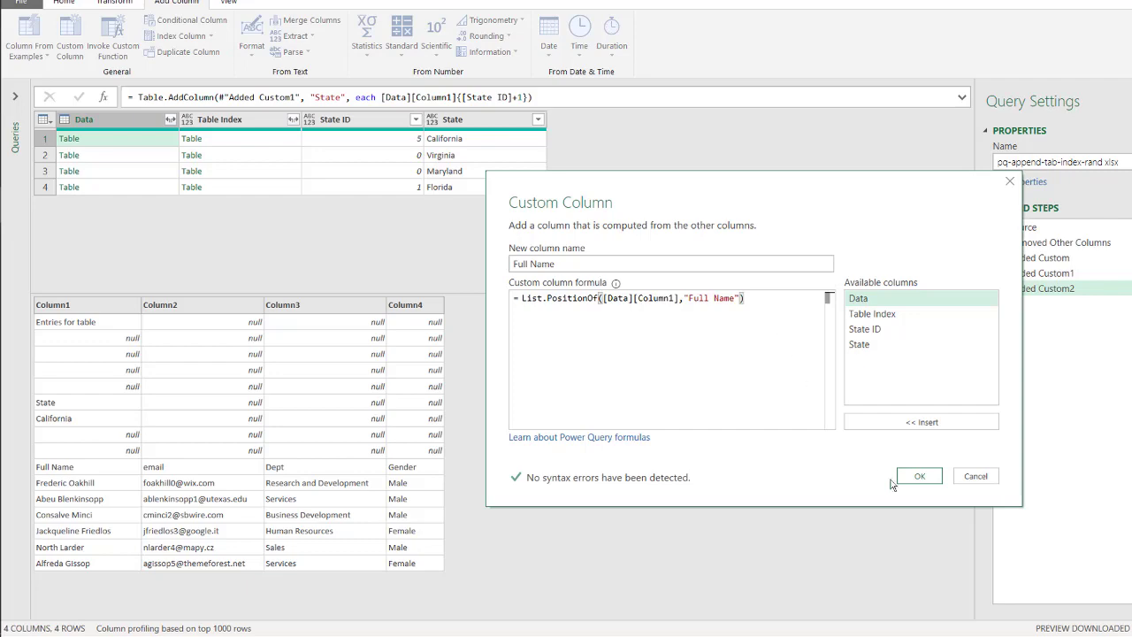
click(921, 476)
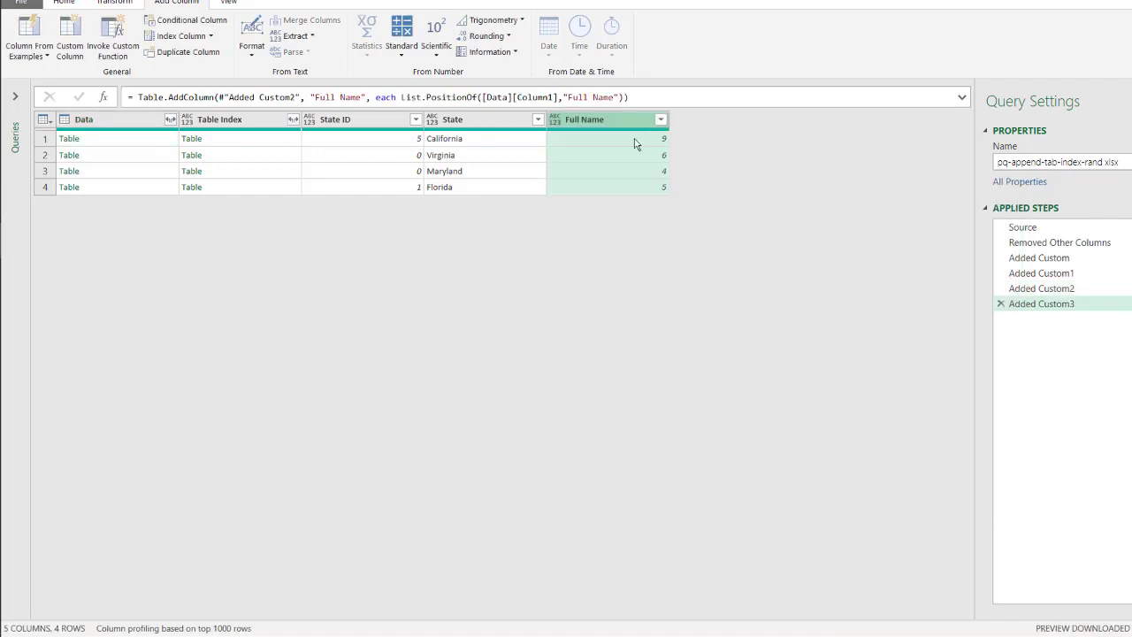
click(635, 142)
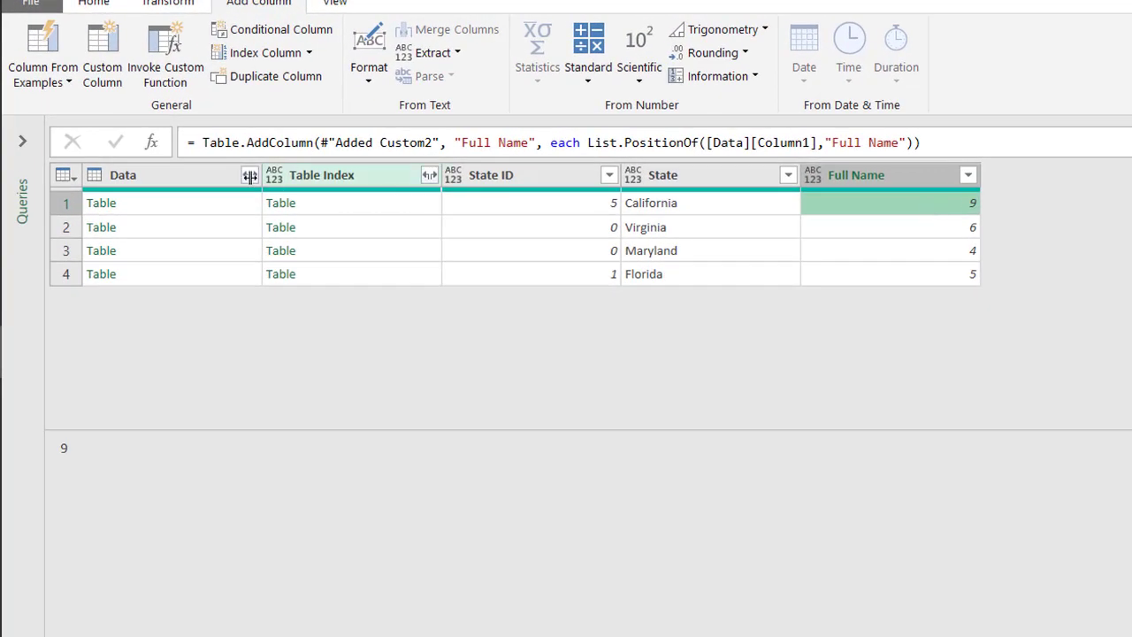
click(167, 178)
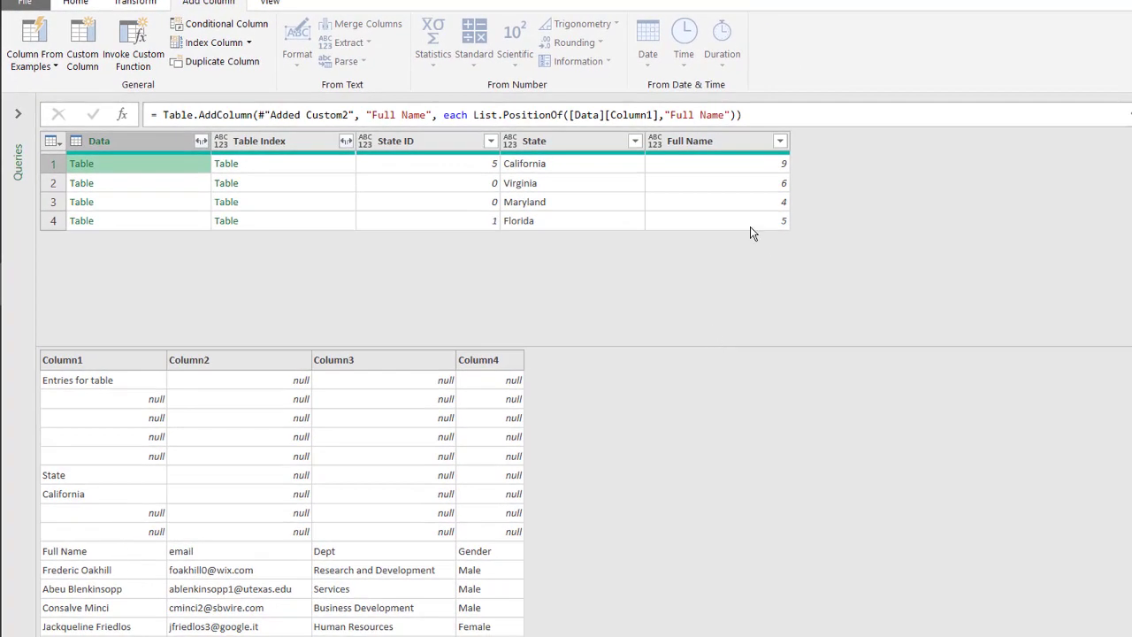
click(155, 221)
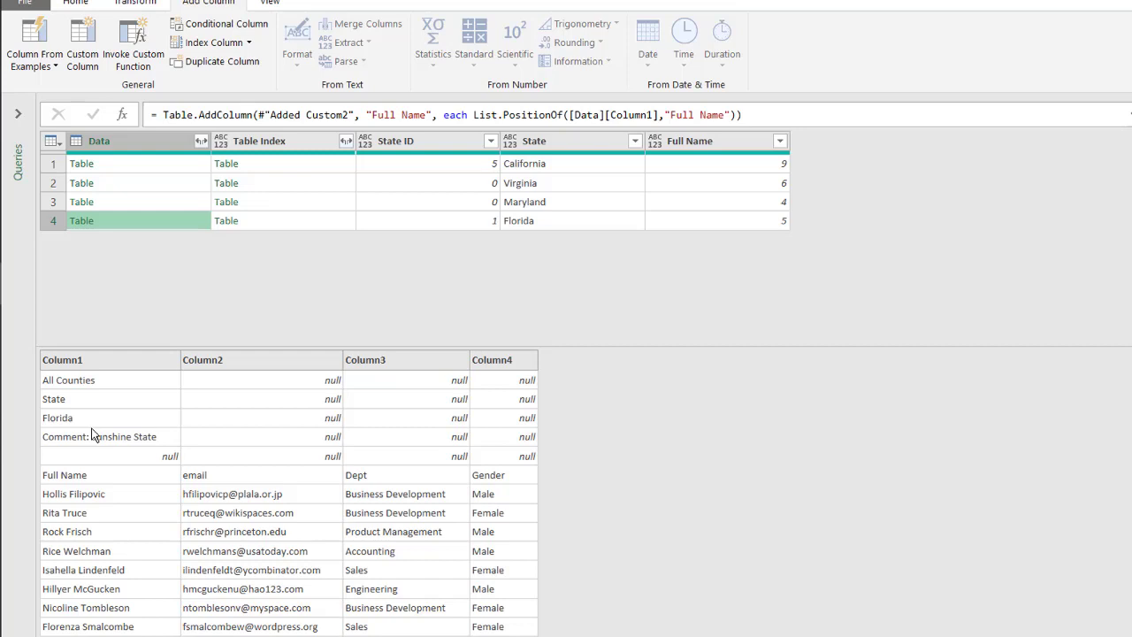
click(298, 167)
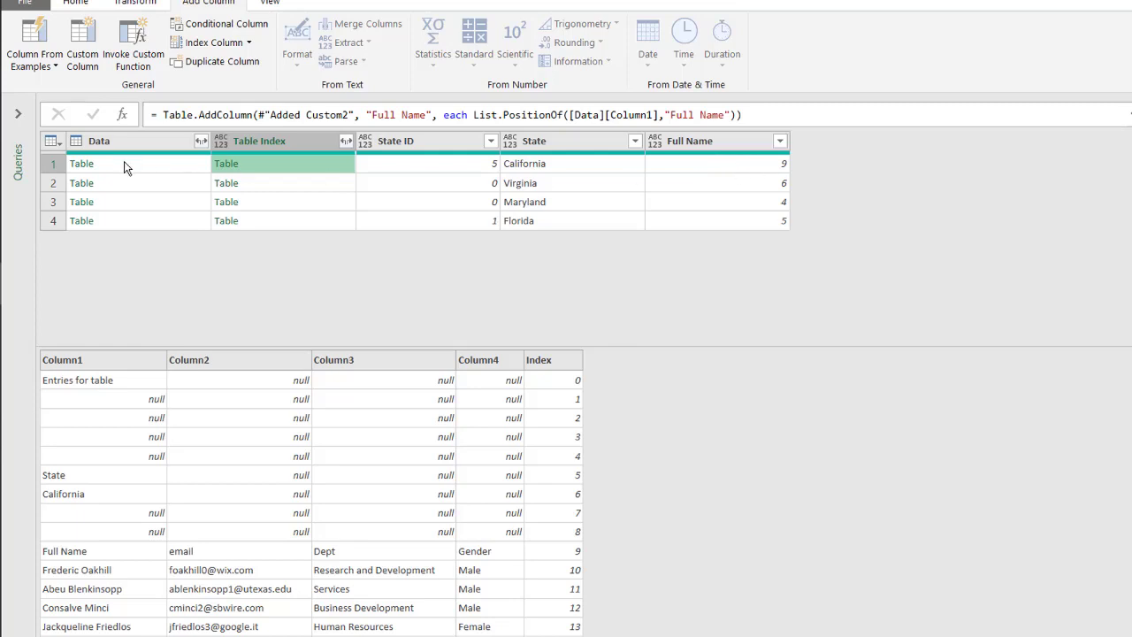
click(166, 180)
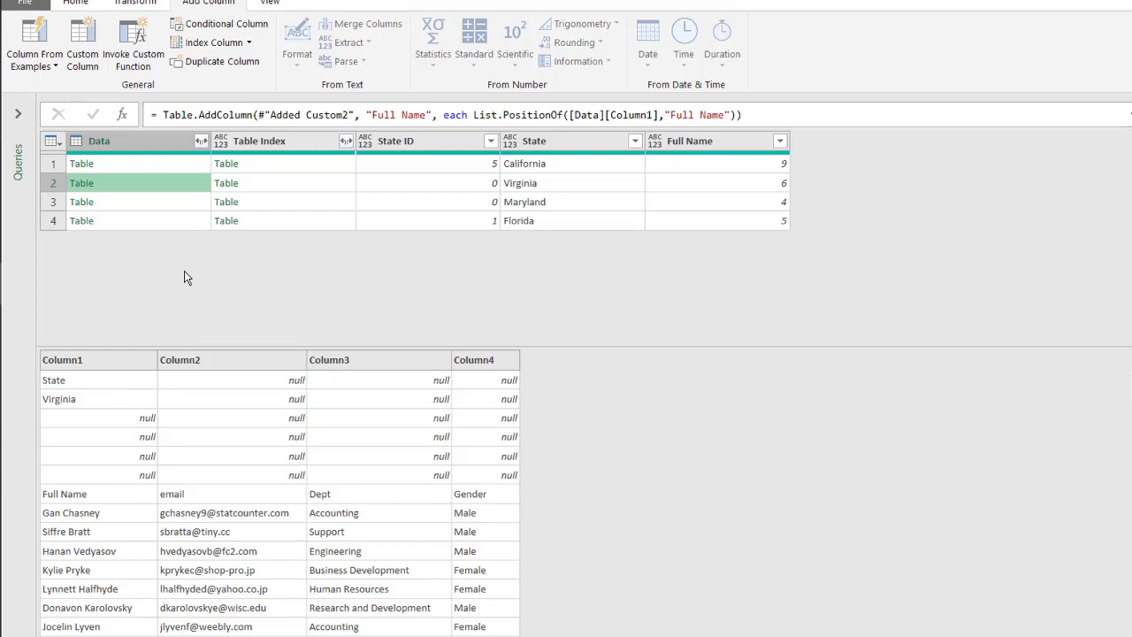
click(308, 185)
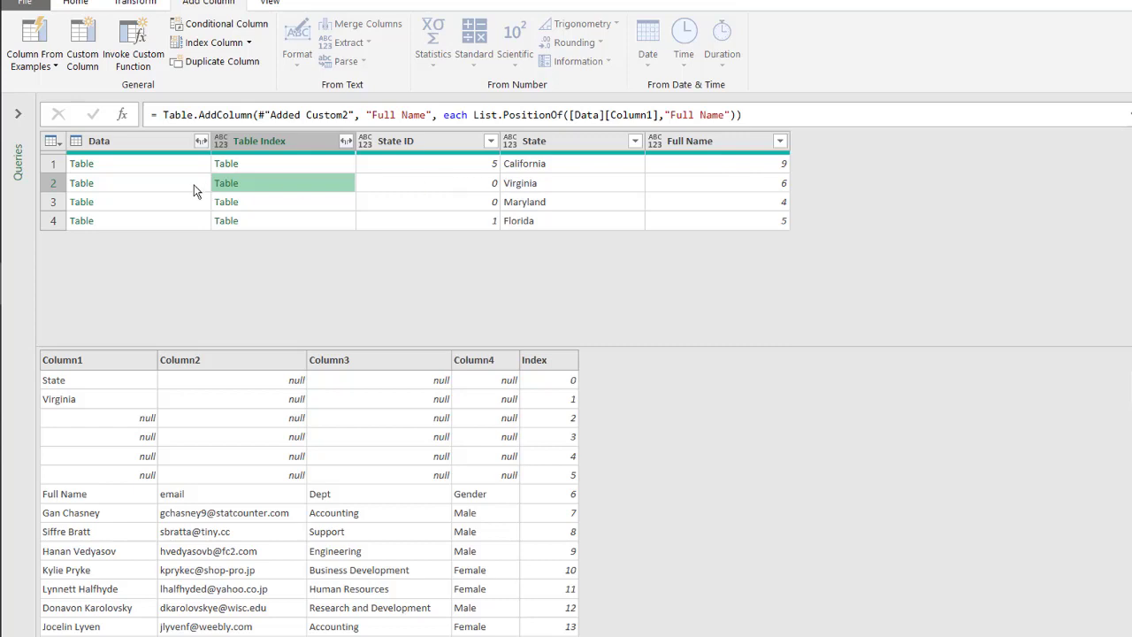
Remove all columns except Table Index, State and Full Name, dropping Data and State ID.
click(280, 143)
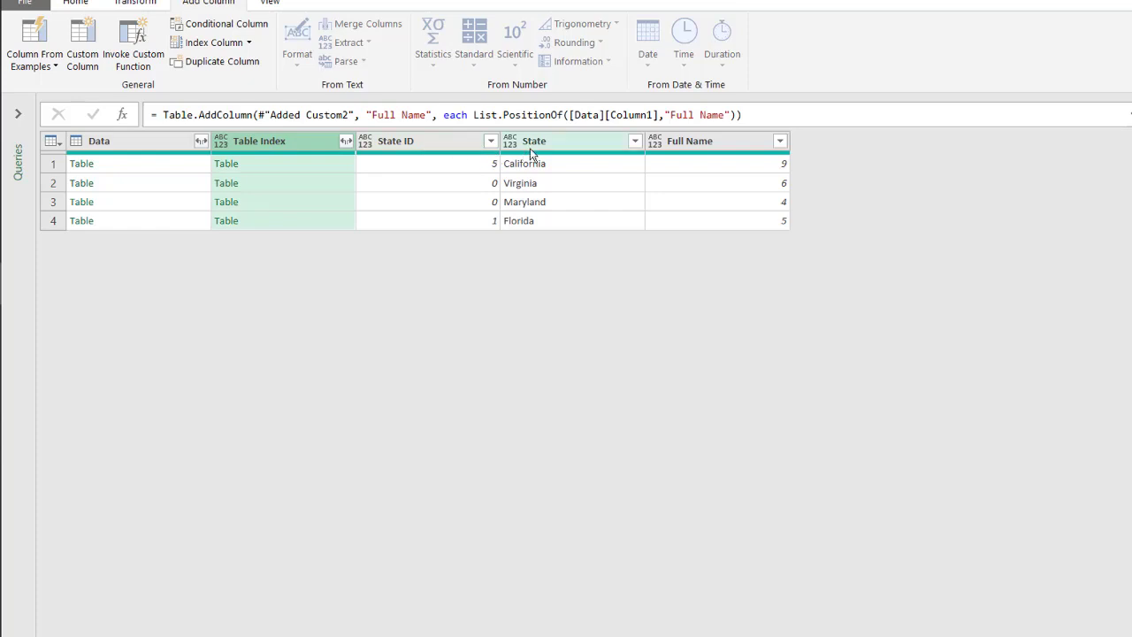
ctrl+click(558, 142)
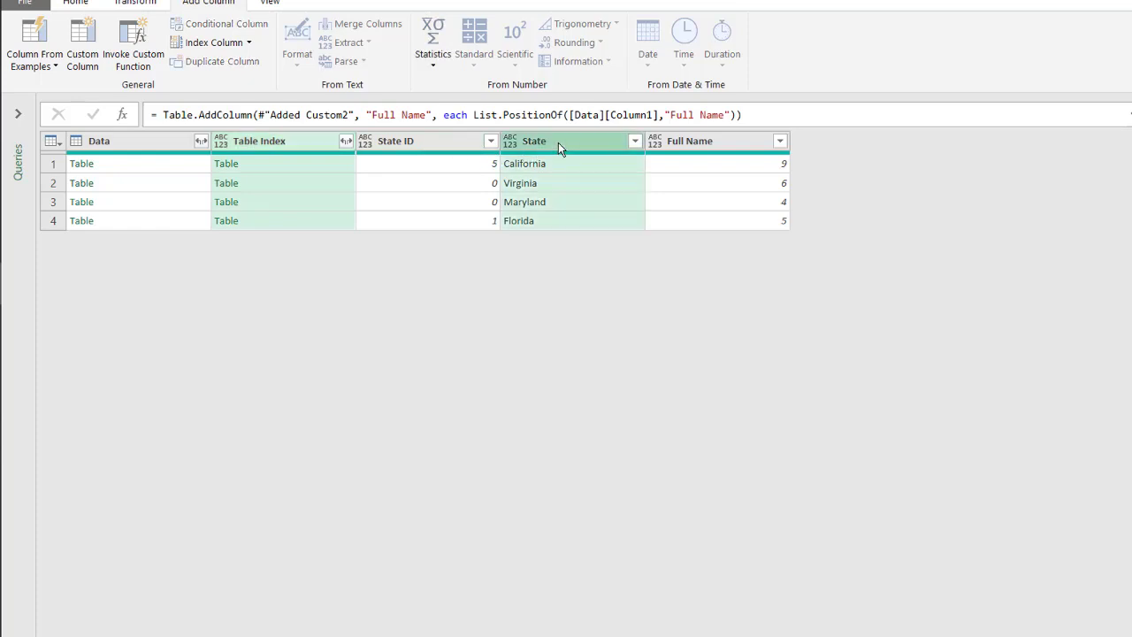
ctrl+click(695, 140)
right_click(695, 140)
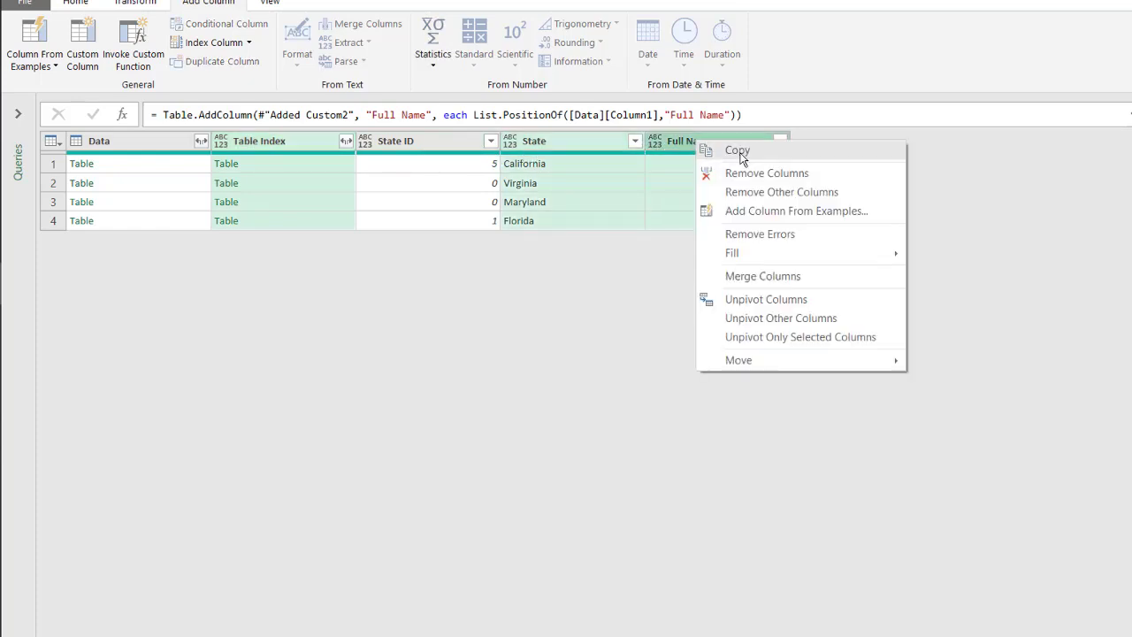
click(780, 192)
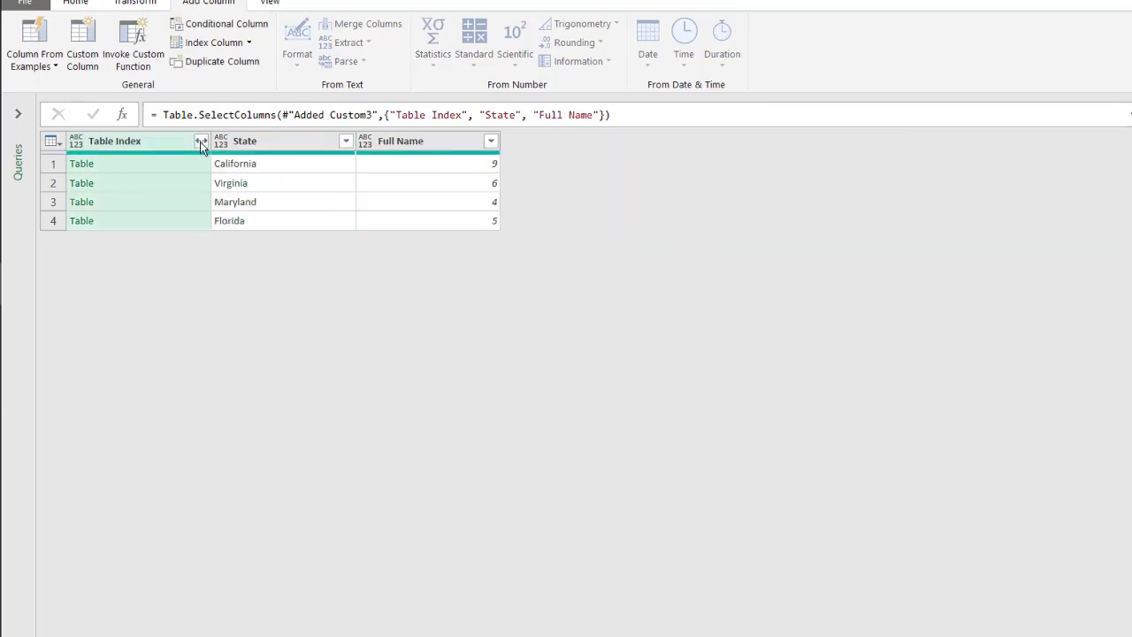
Expand Table Index into Column1–Column4 and Index columns, then check California's header-row index.
click(200, 142)
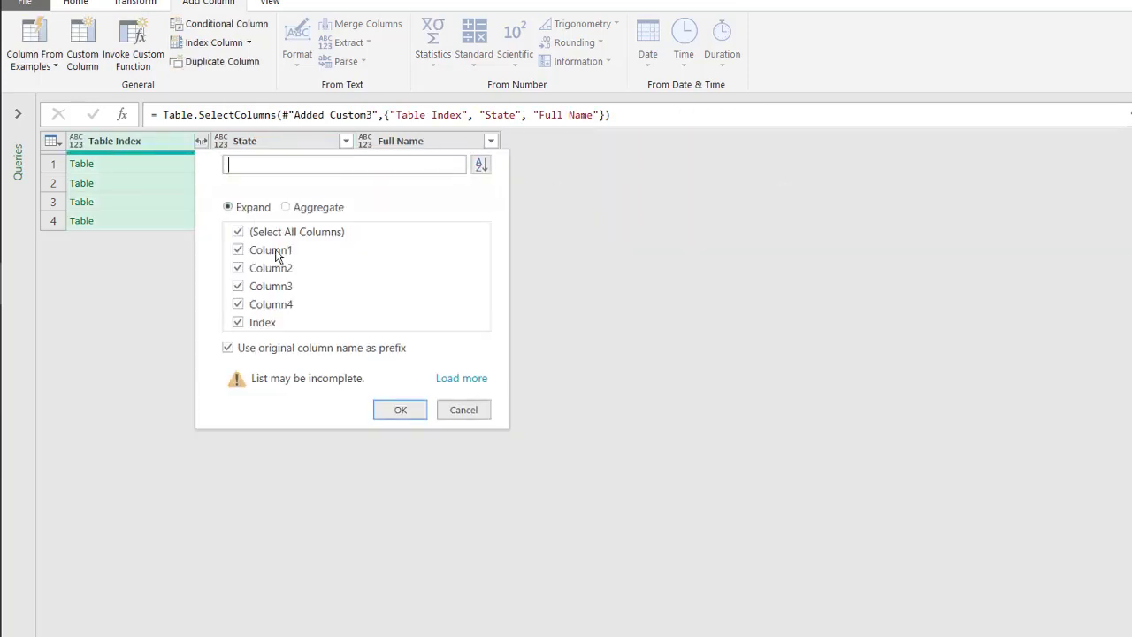
click(401, 411)
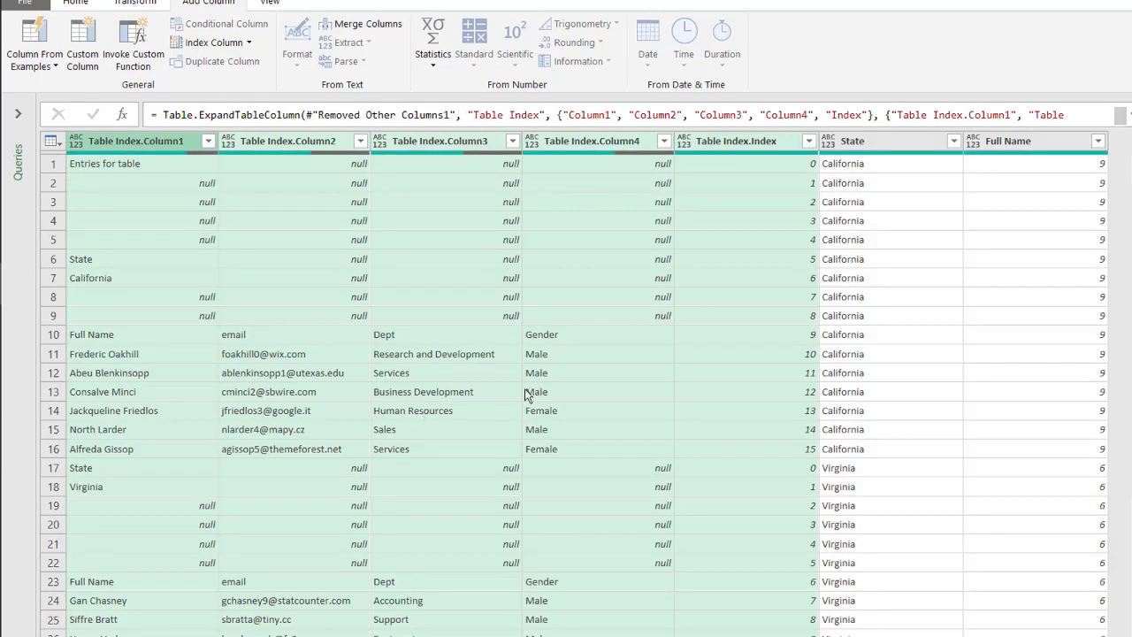
click(762, 335)
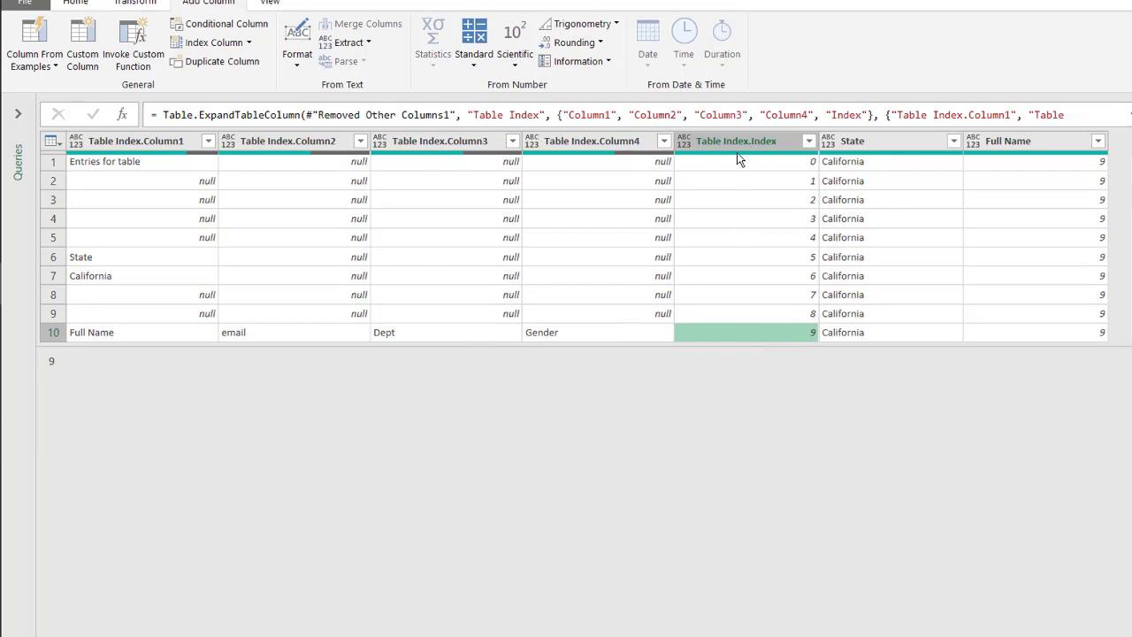
click(1071, 145)
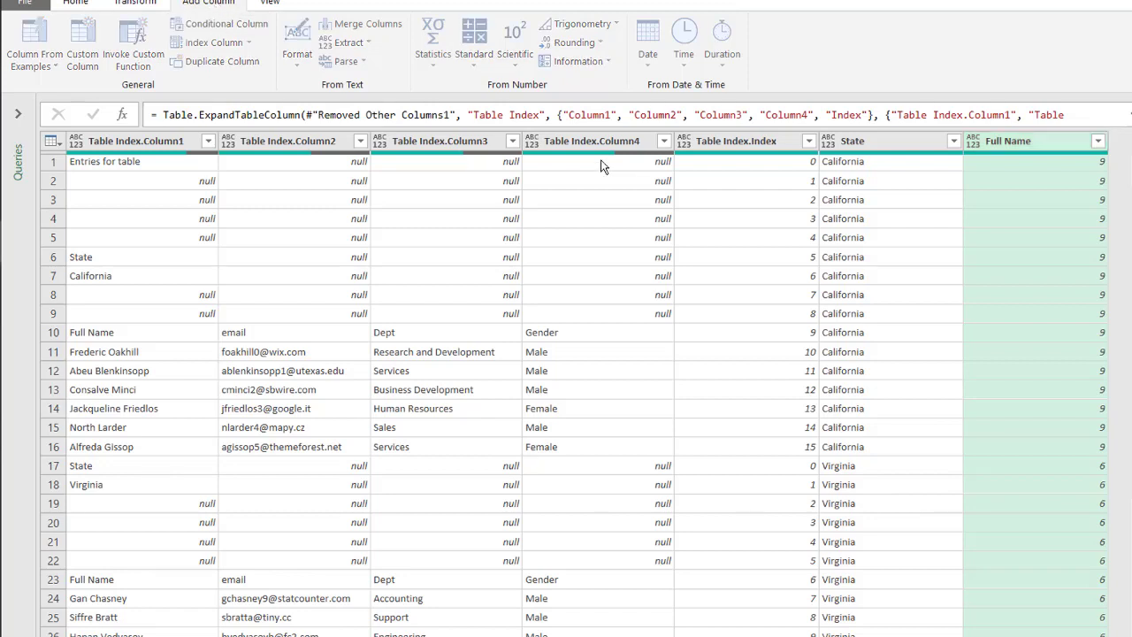
Add a conditional Custom column: 1 if Table Index.Index ≥ Full Name column, else blank.
click(453, 351)
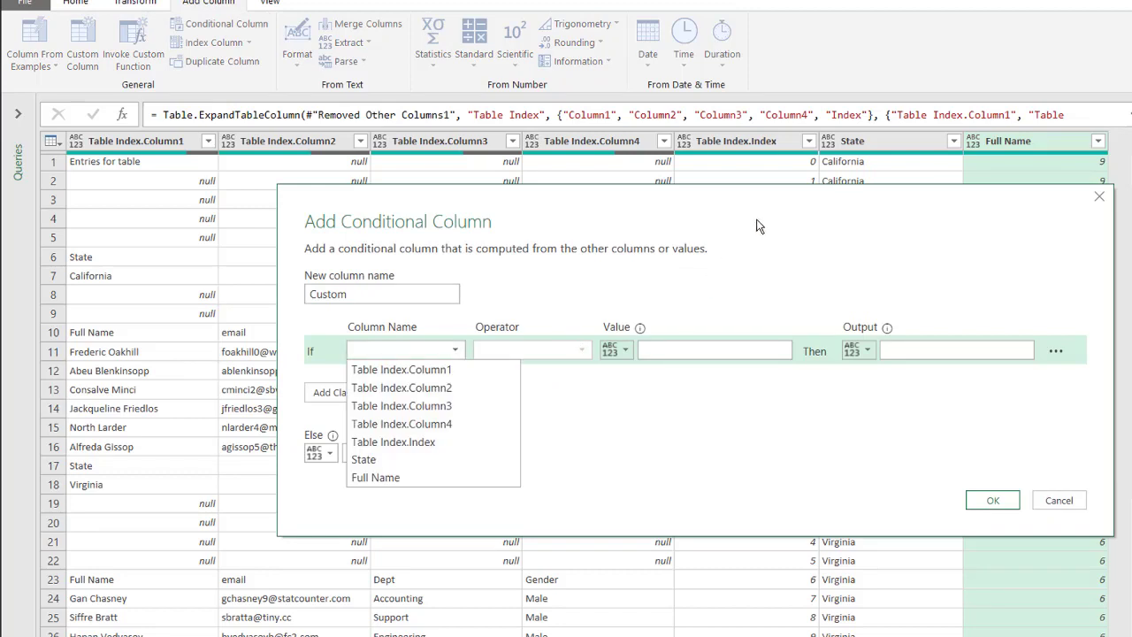
drag(756, 190, 785, 288)
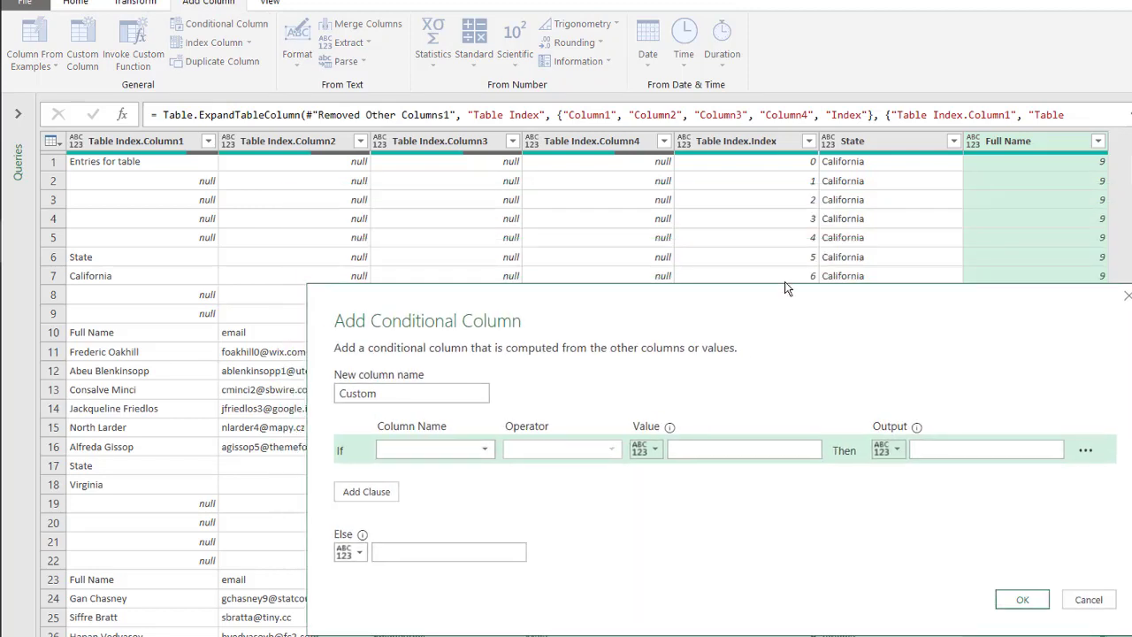
click(485, 448)
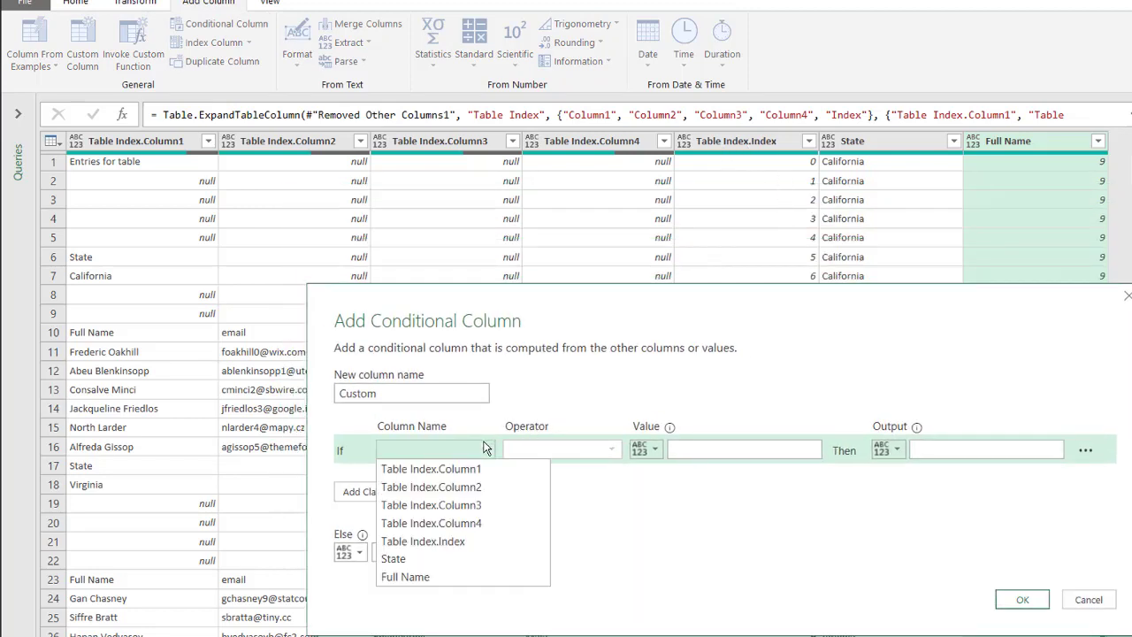
click(467, 540)
click(611, 450)
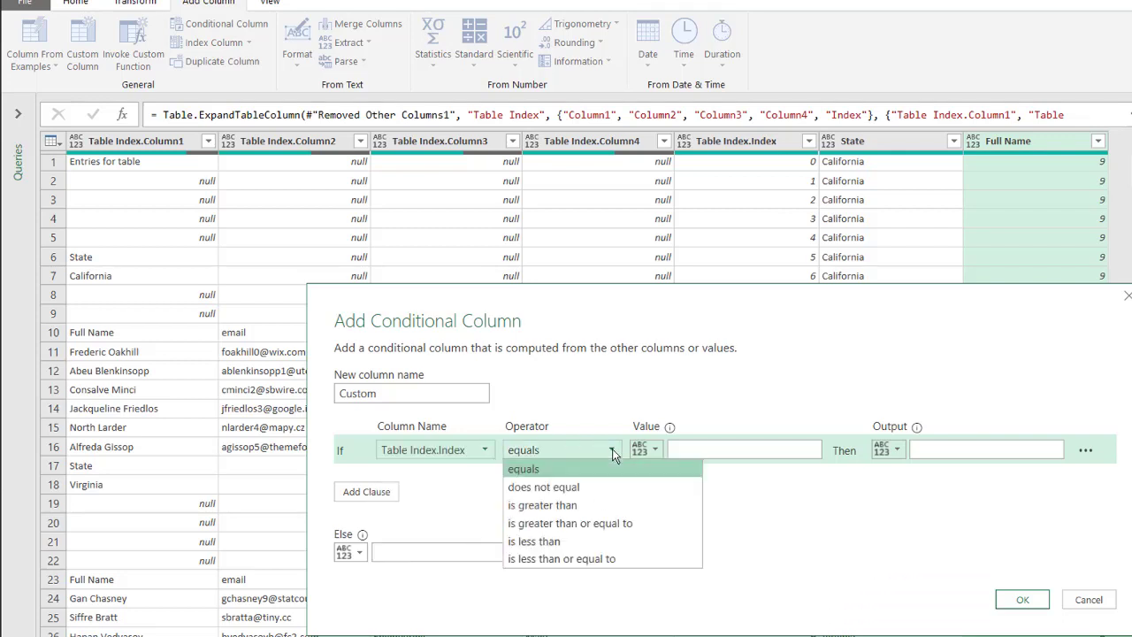
click(601, 523)
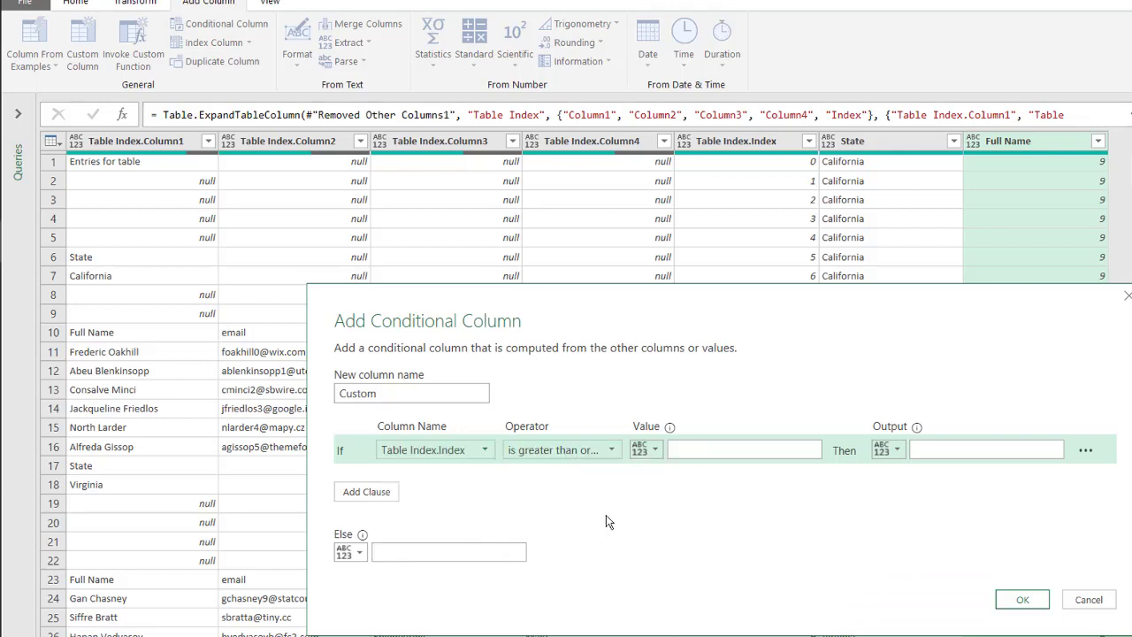
click(645, 451)
click(681, 488)
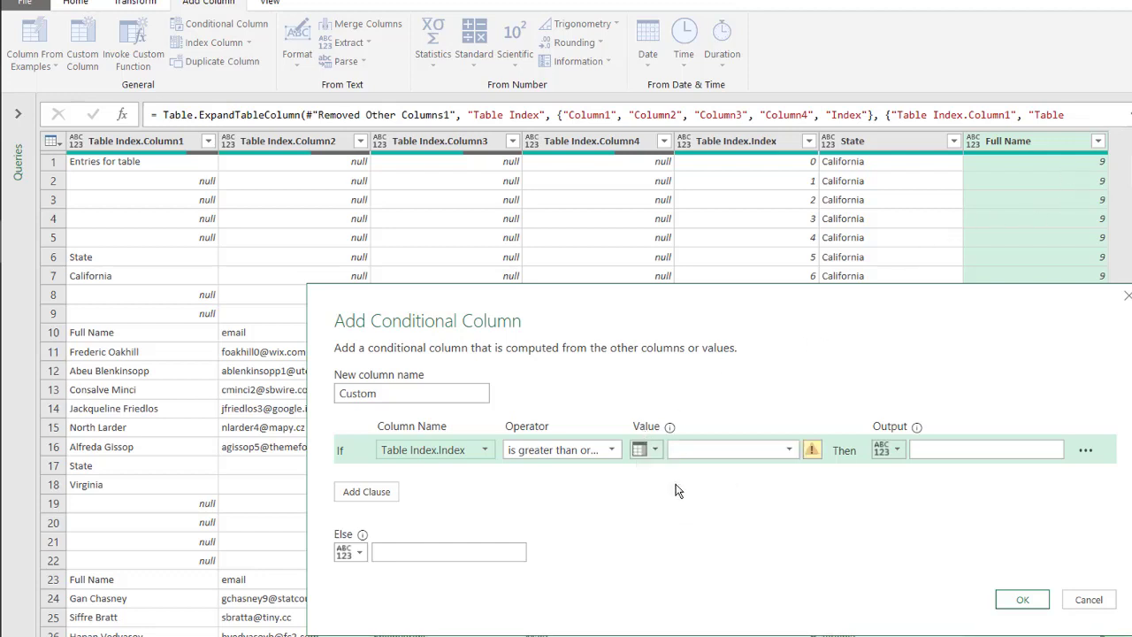
click(790, 451)
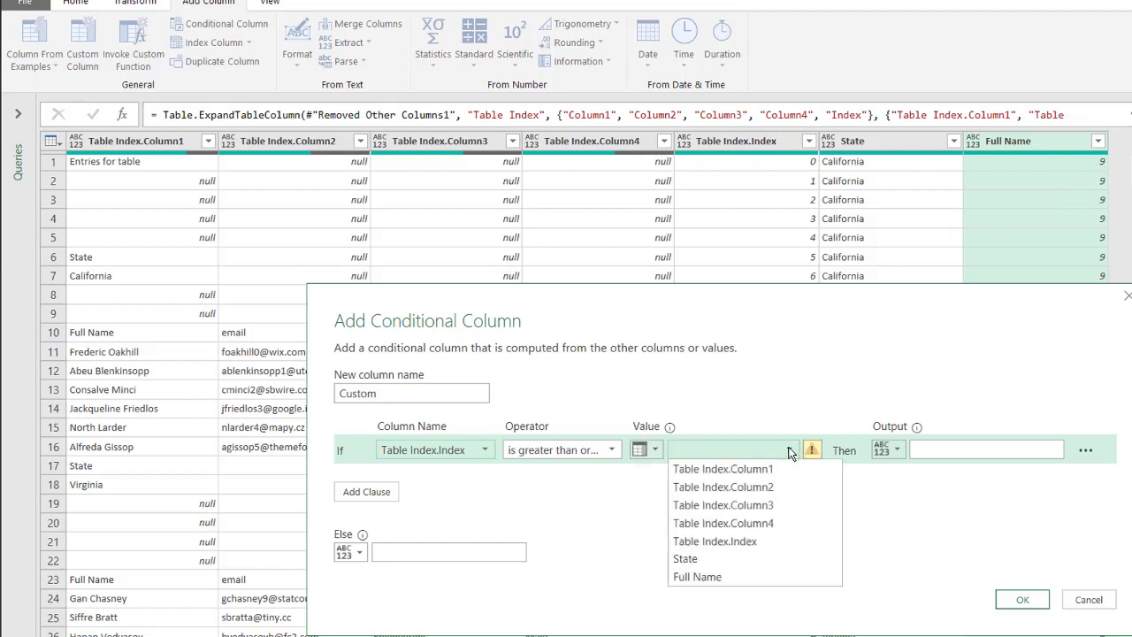
click(751, 576)
click(940, 451)
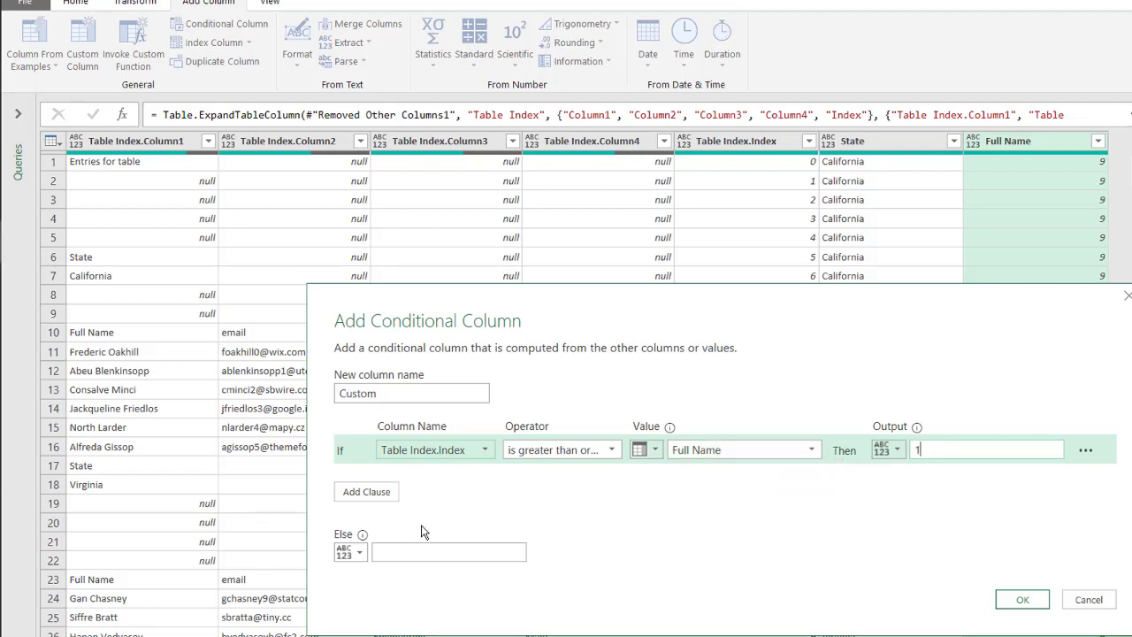
click(404, 554)
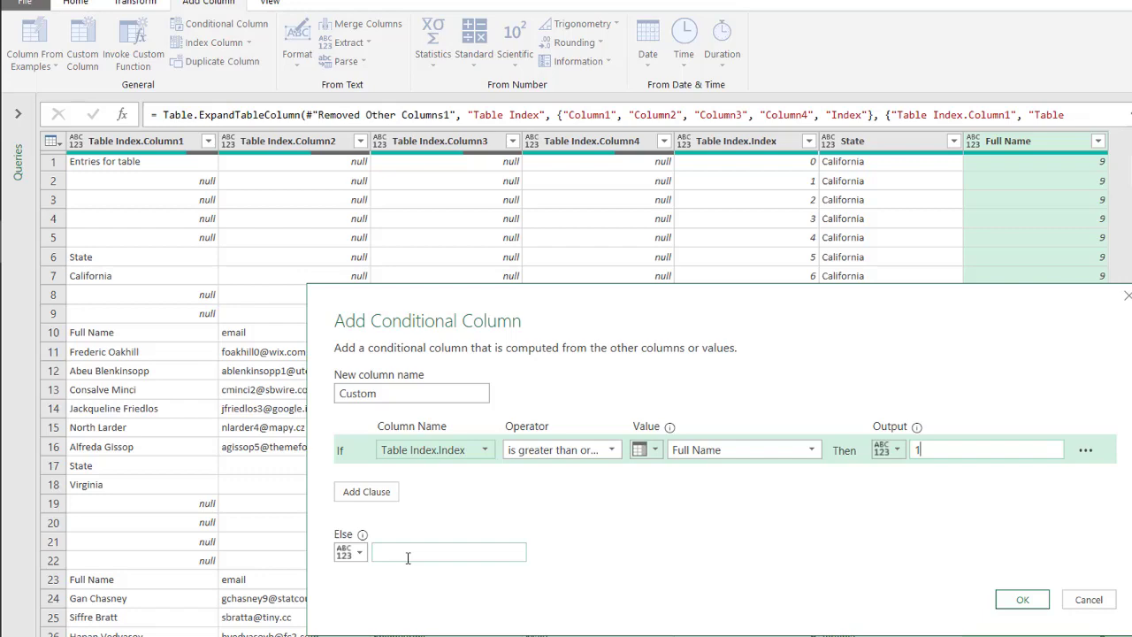
click(1017, 599)
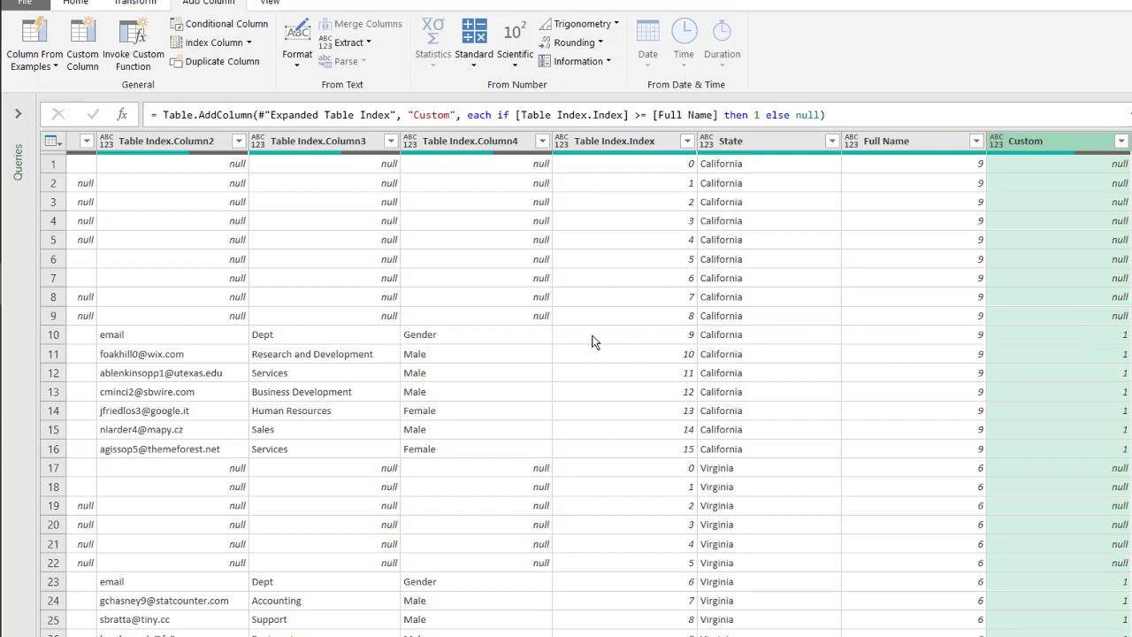
Filter the Custom column to exclude null values, keeping only rows equal to 1.
scroll(599, 384, left, 3)
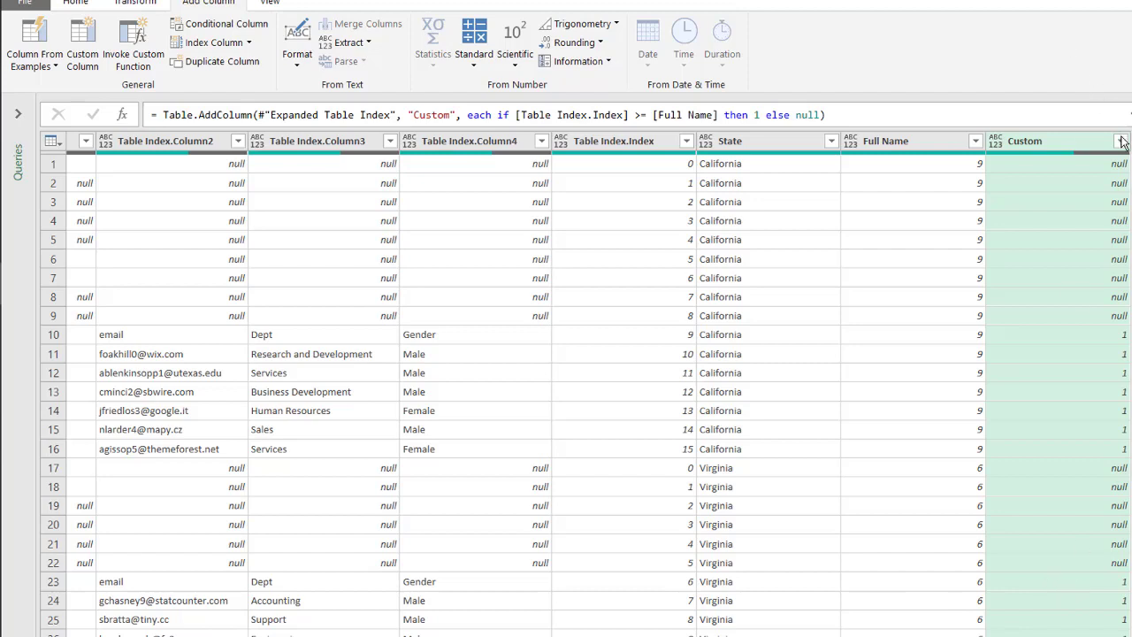
click(865, 349)
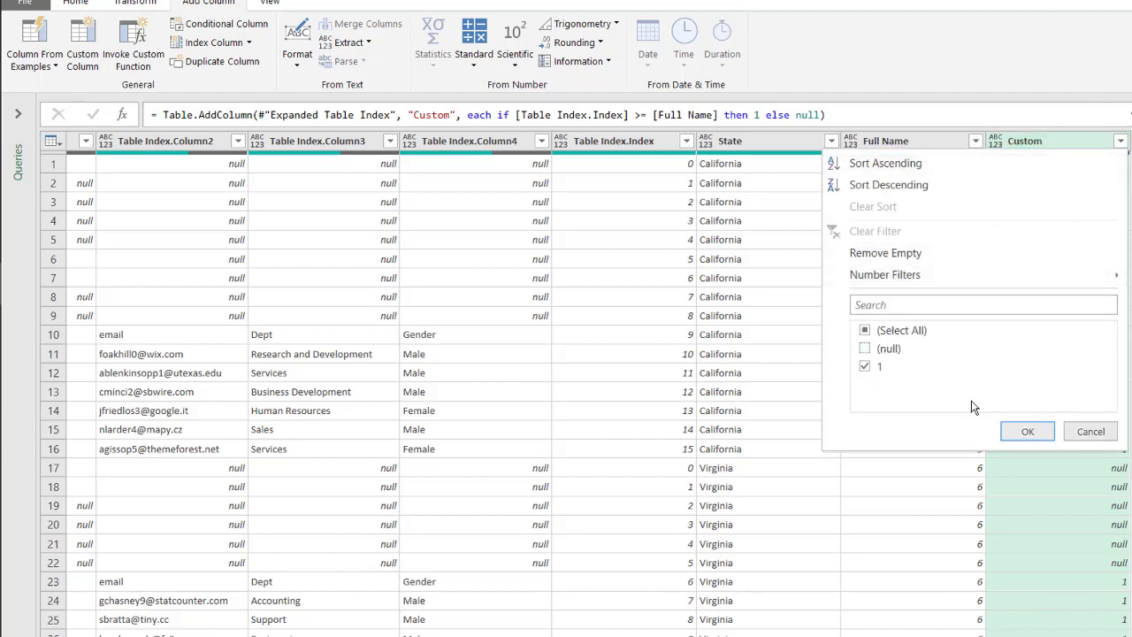
click(146, 163)
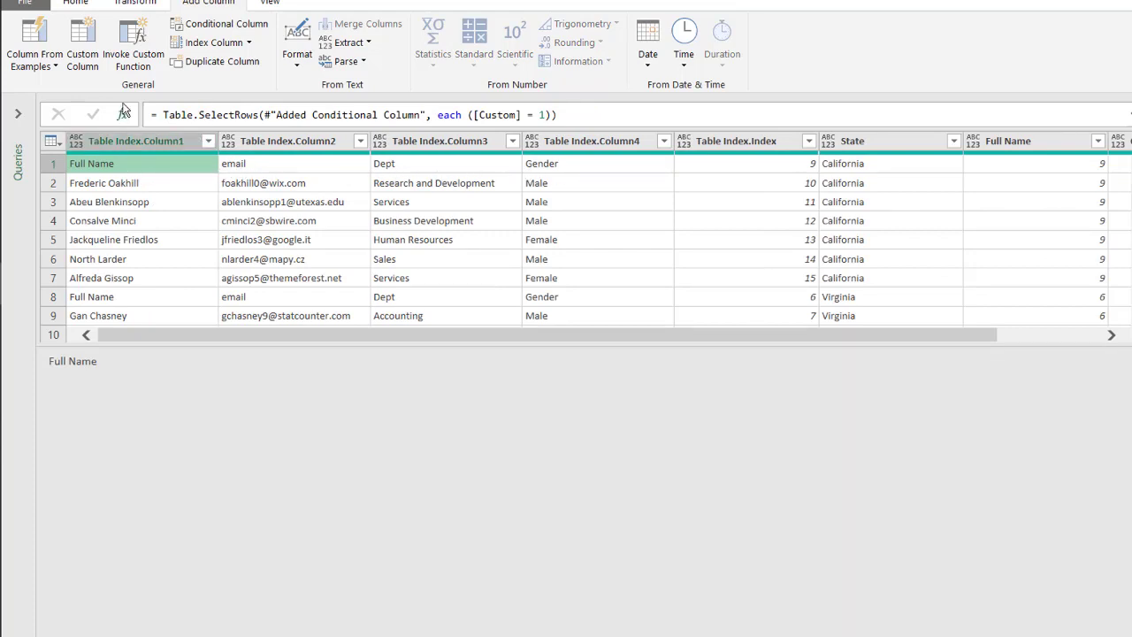
Use the first row as headers and filter out the repeated 'Full Name' header rows.
click(84, 5)
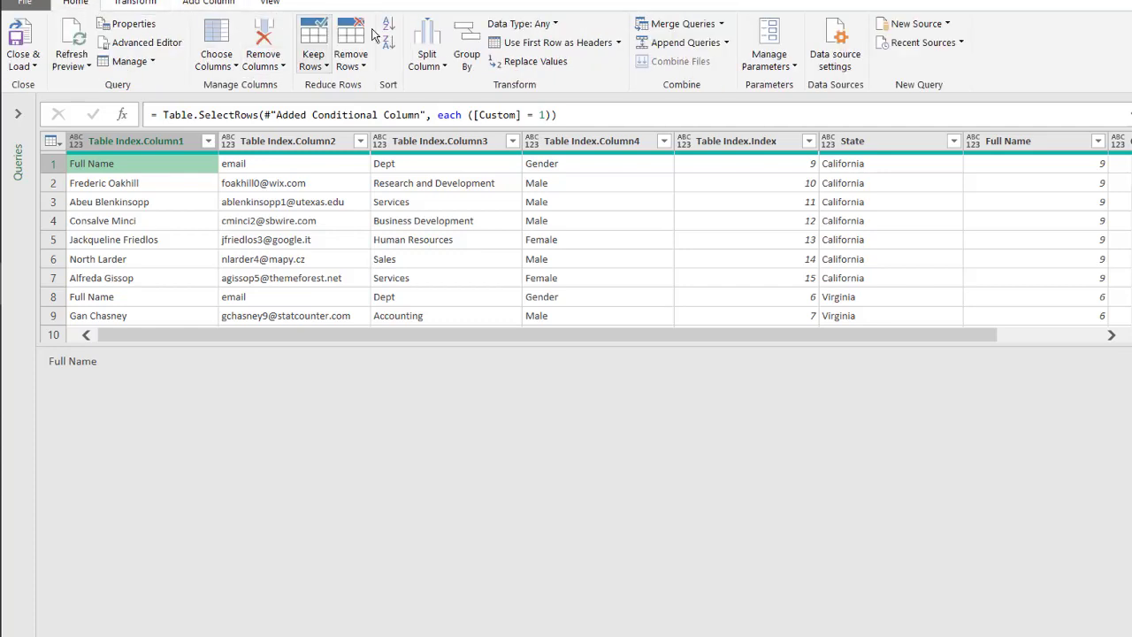
click(511, 43)
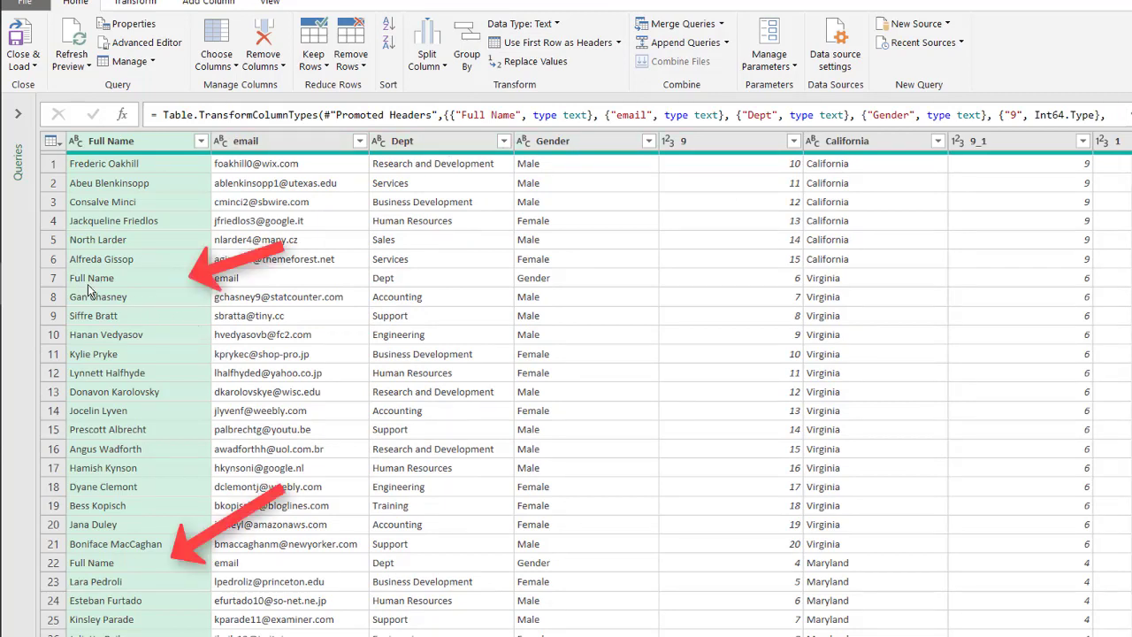
click(201, 142)
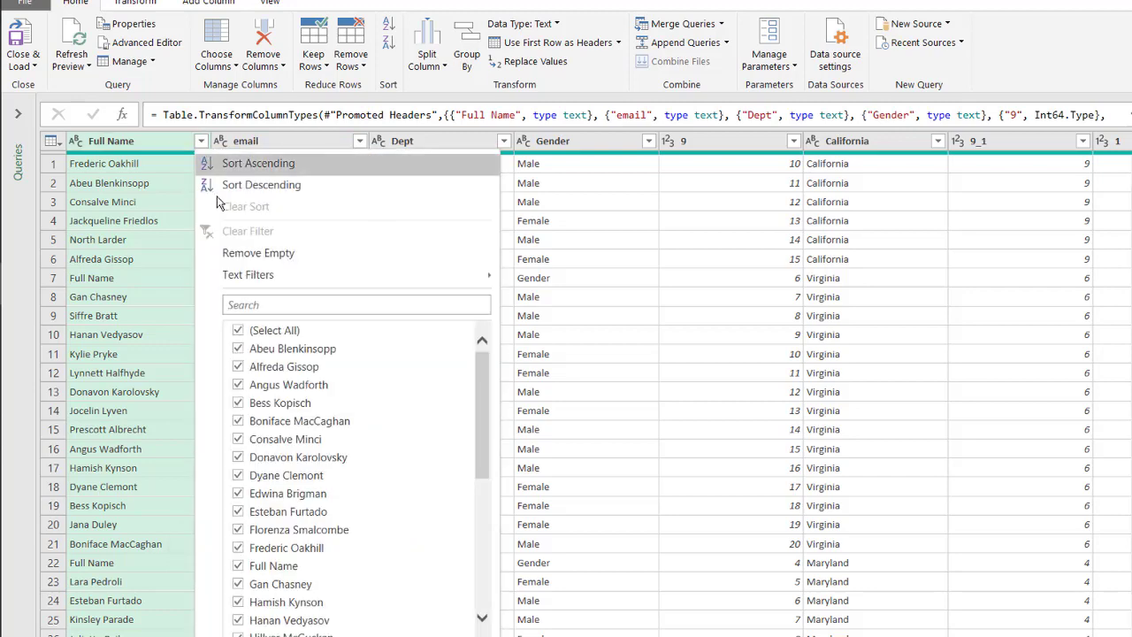
click(238, 566)
key(Return)
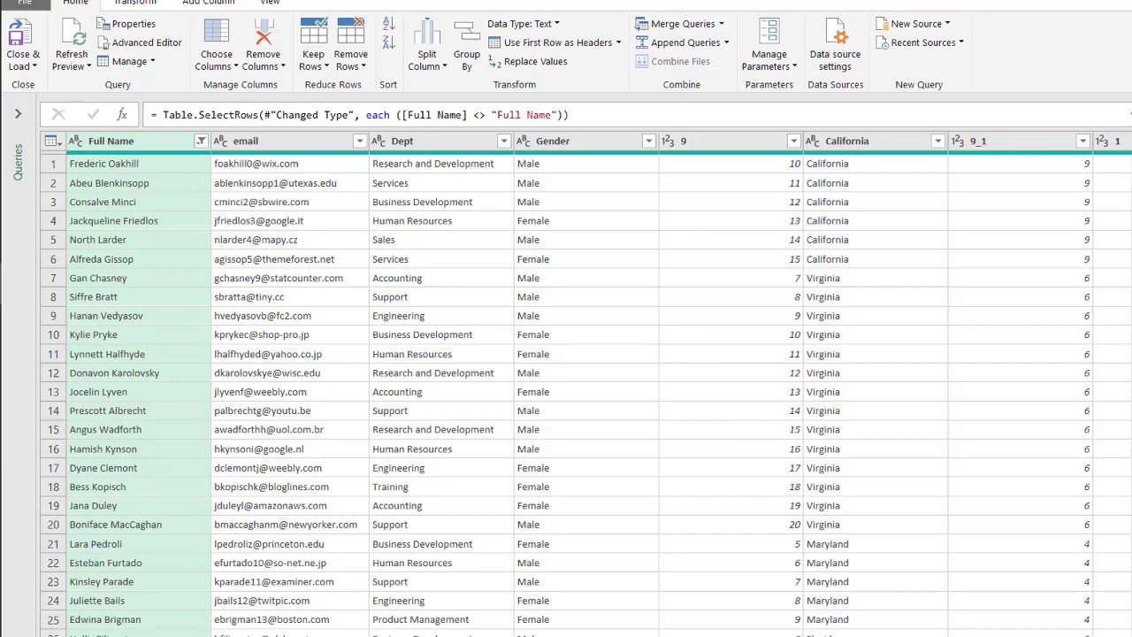
scroll(898, 379, right, 2)
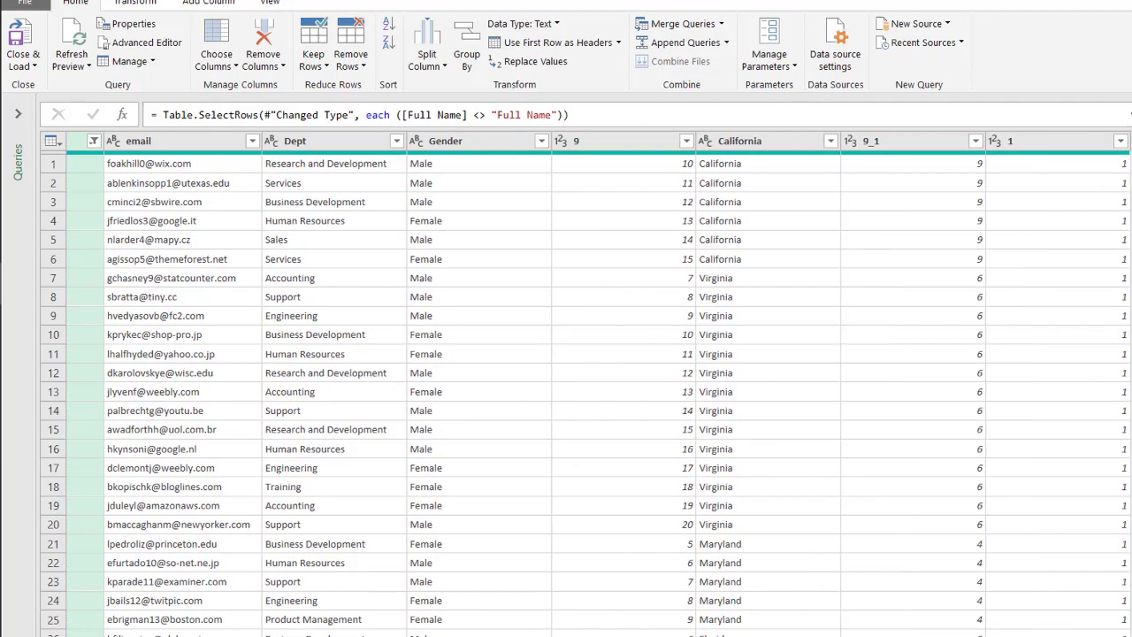
Remove all columns except Full Name, email, Dept, Gender and California.
scroll(304, 345, left, 2)
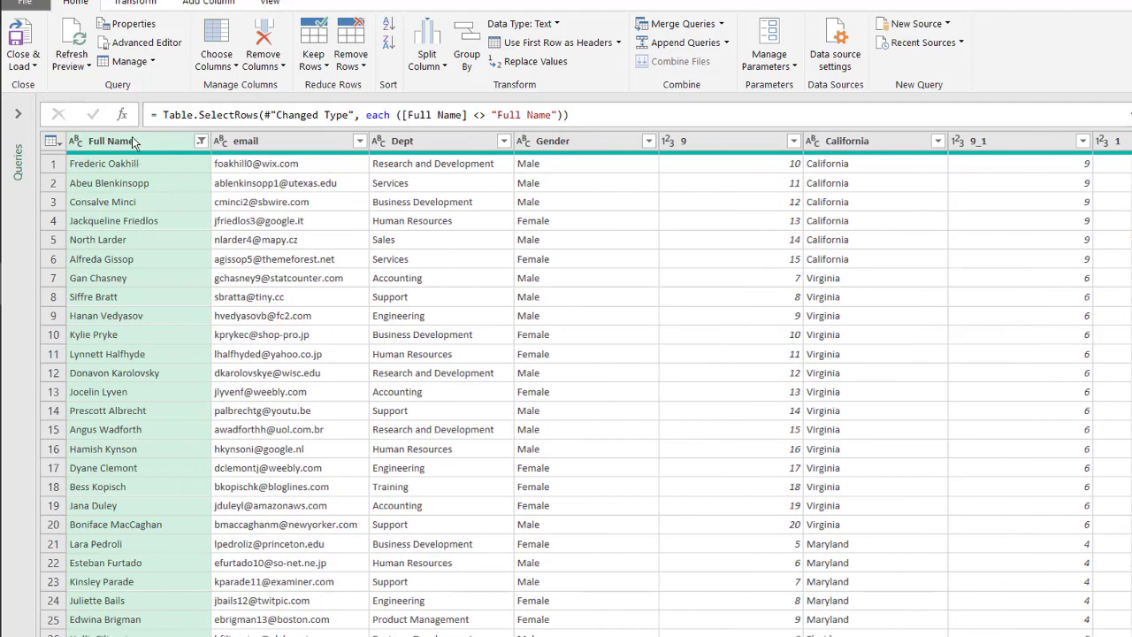
ctrl+click(277, 144)
ctrl+click(412, 144)
ctrl+click(549, 147)
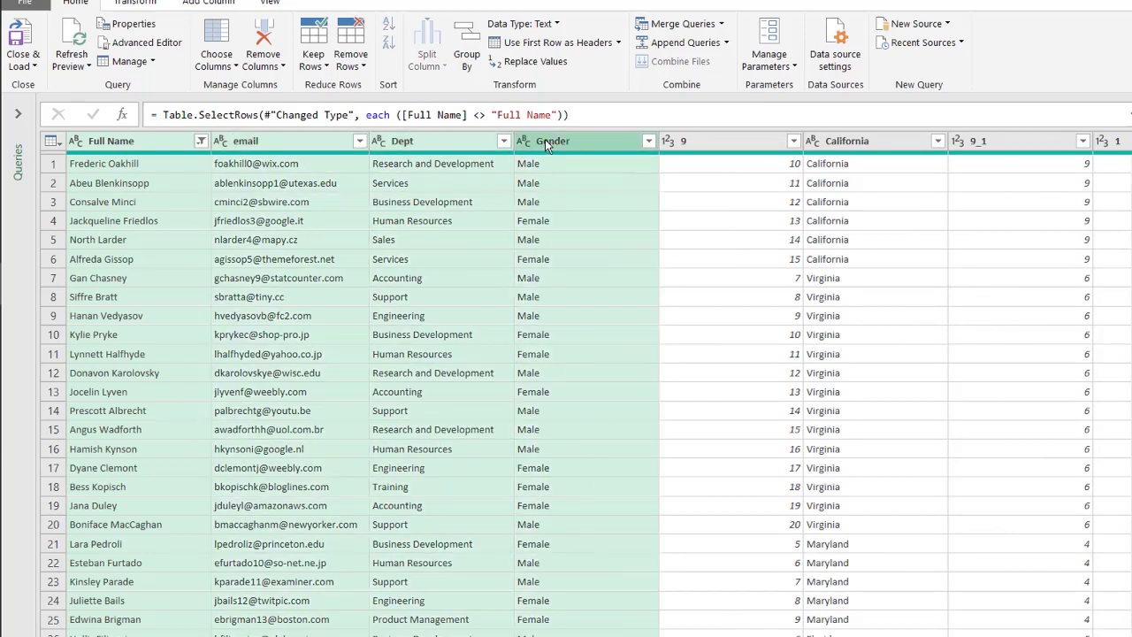
ctrl+click(862, 148)
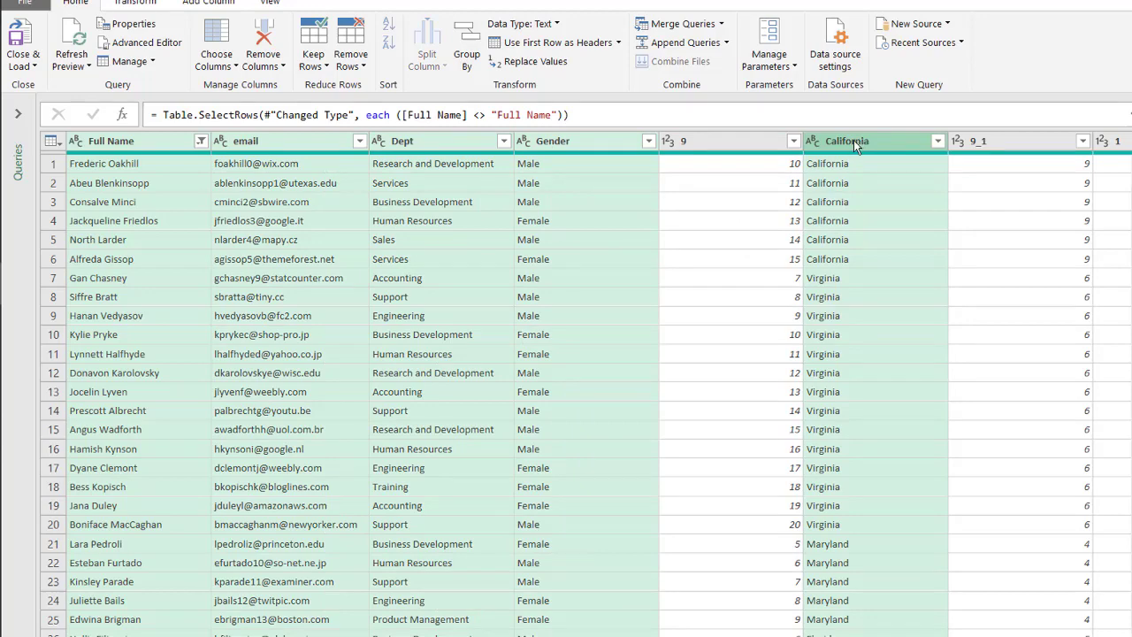
right_click(862, 146)
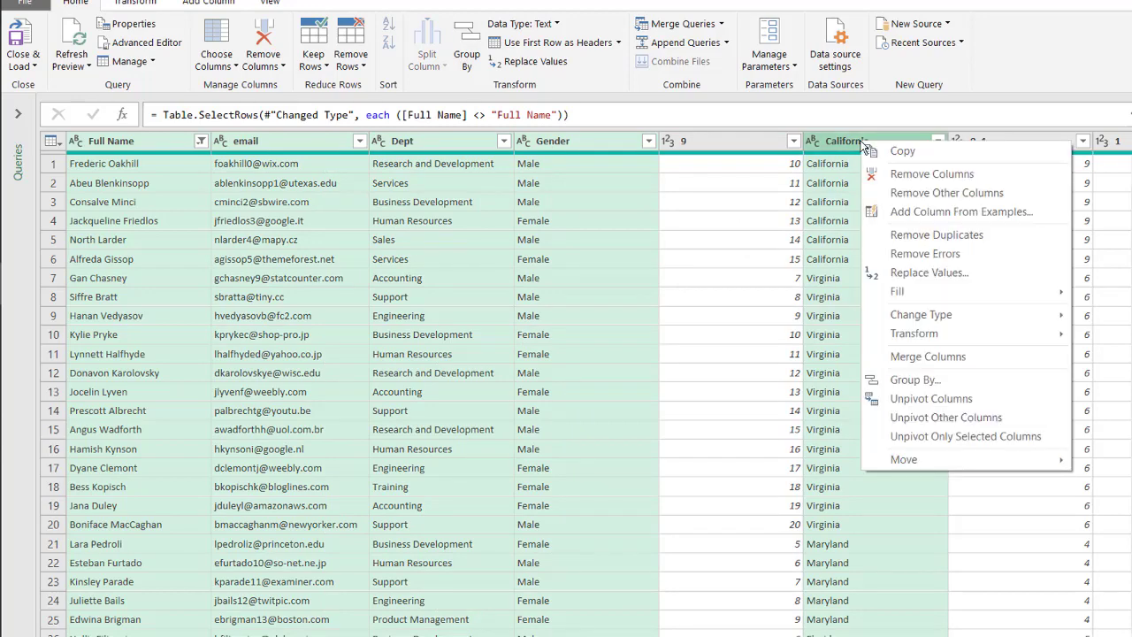
click(900, 191)
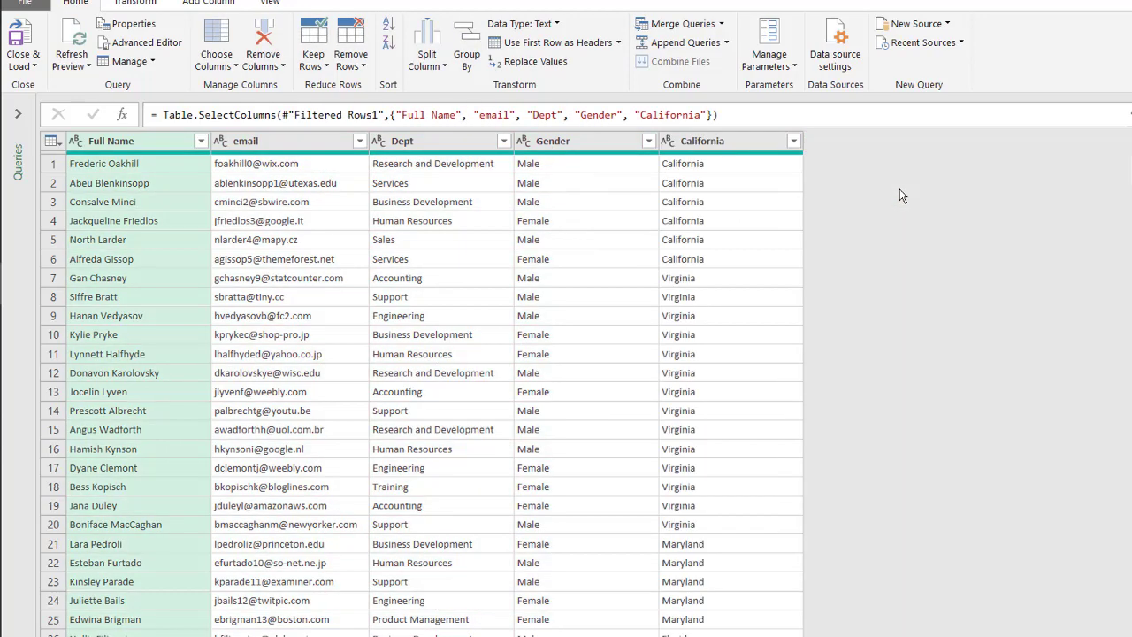
Rename the California column to State.
double_click(703, 142)
key(Home)
text(State)
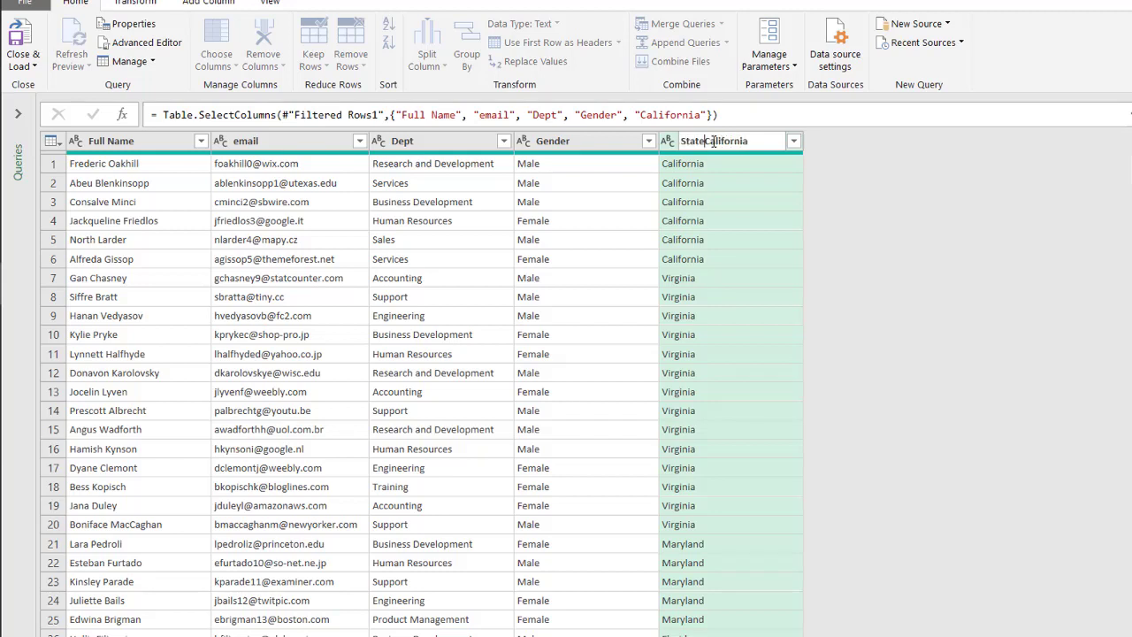
key(Delete)
key(Delete)
key(Delete)
key(Delete)
key(Delete)
key(Delete)
key(Delete)
key(Delete)
key(Delete)
key(Delete)
key(Return)
scroll(376, 338, down, 1)
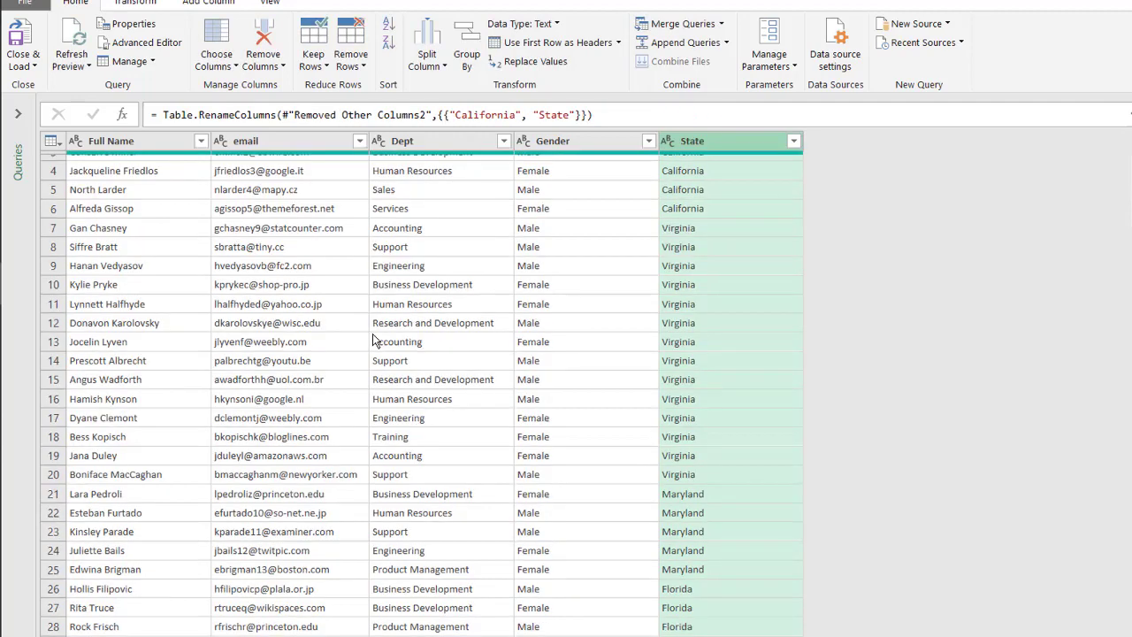
scroll(372, 339, up, 1)
Close & Load the combined query result back into Excel.
click(27, 51)
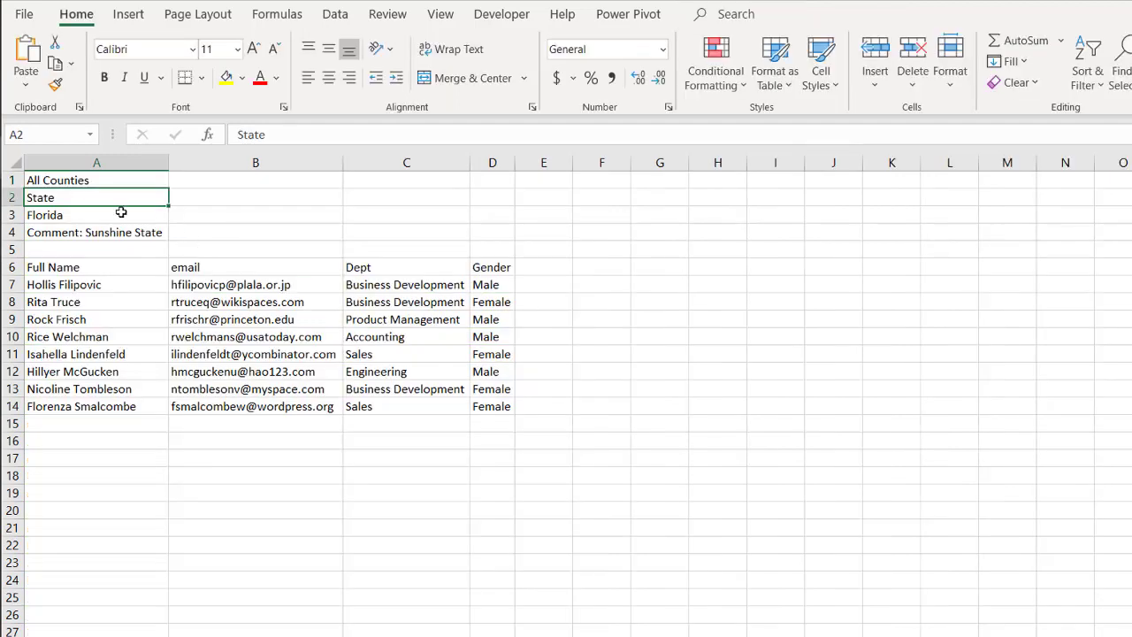
Step back through the Maryland and Virginia sheets to Sheet1's California list, dismissing paste options.
shift+click(80, 213)
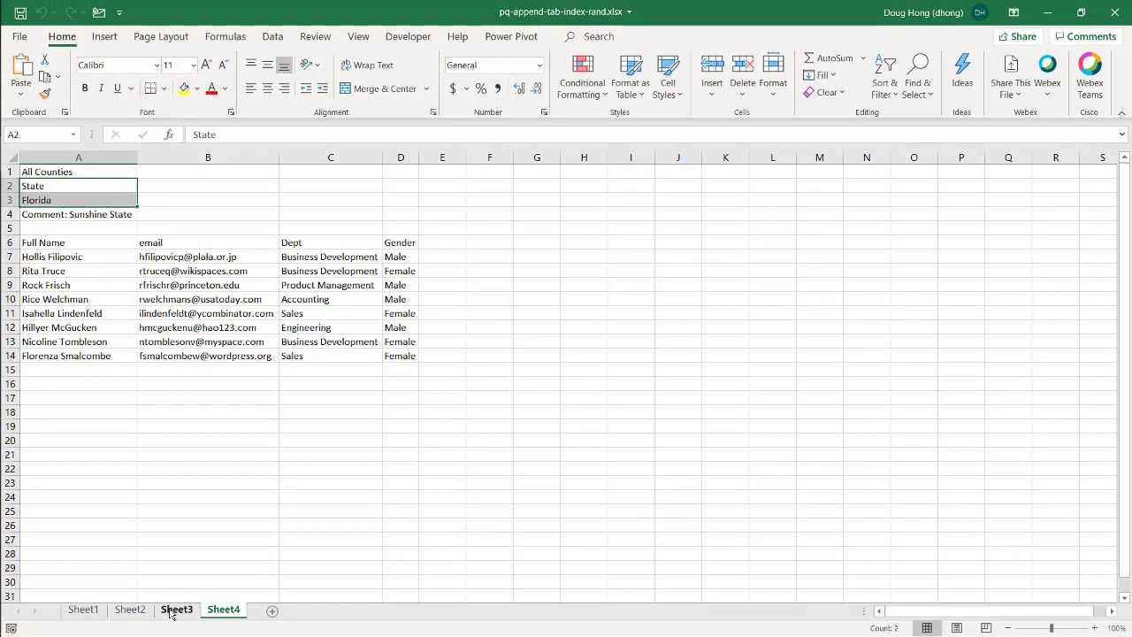
click(174, 611)
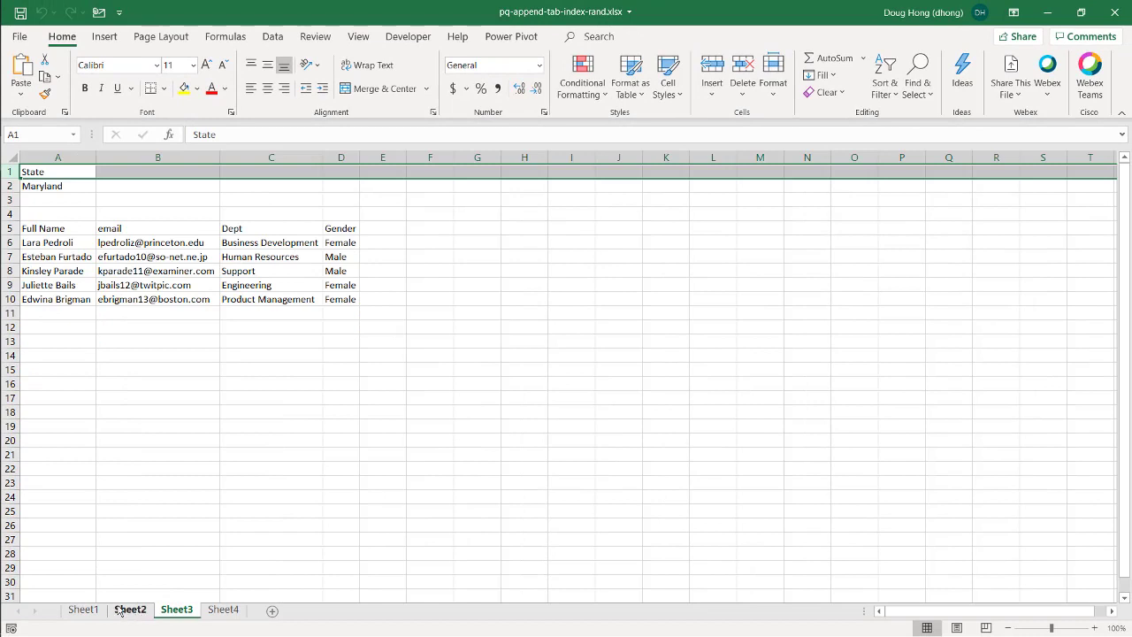
click(129, 611)
click(83, 610)
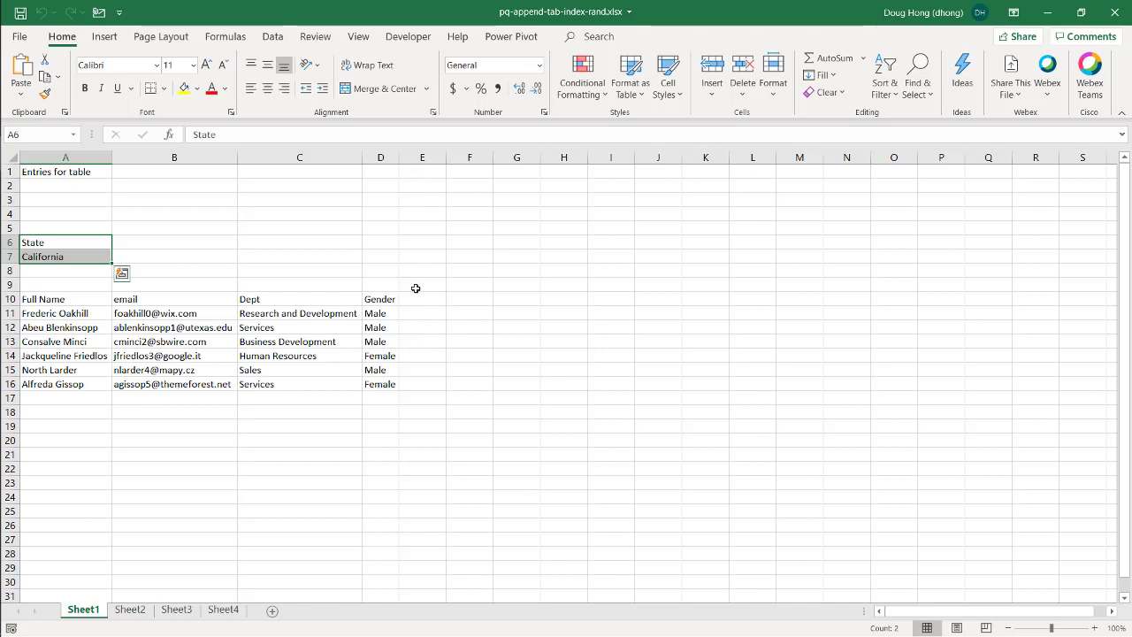
key(Escape)
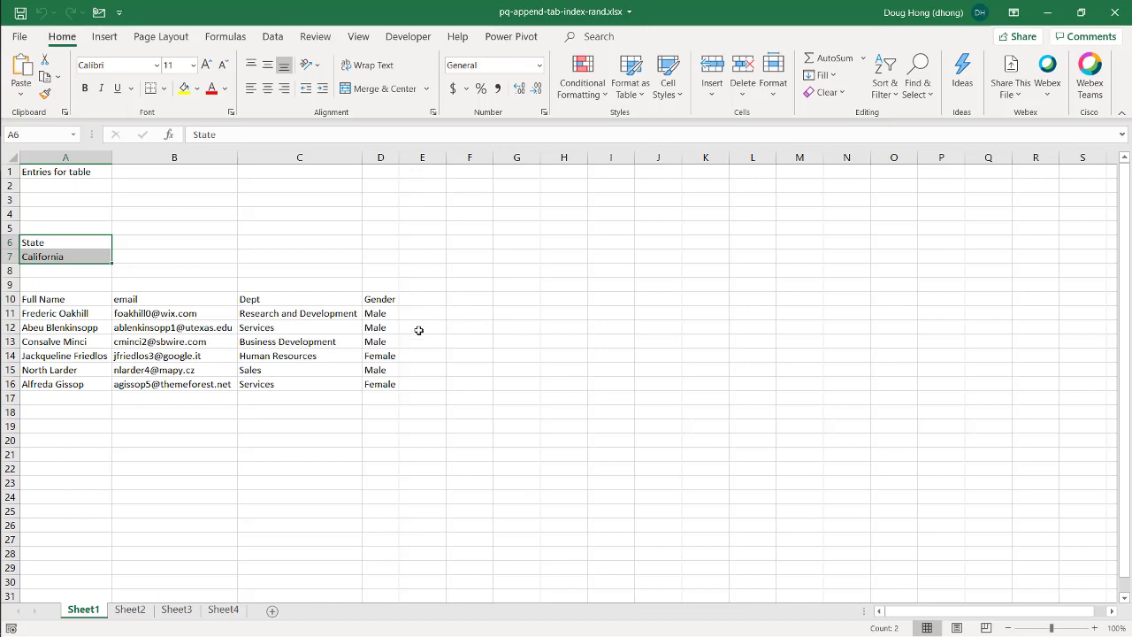